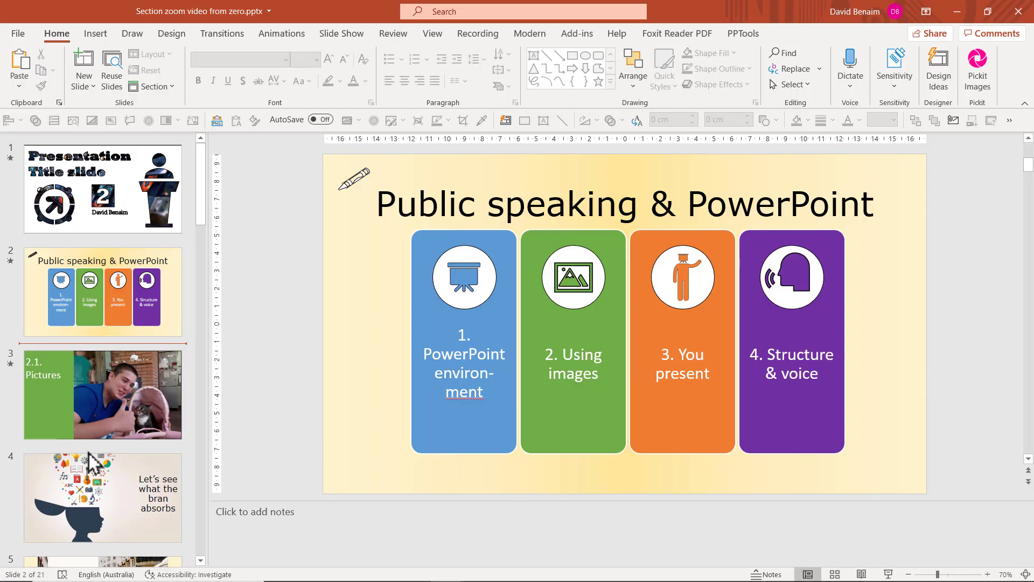
Pause and replay the animated picture on slide 3, 2.1. Pictures.
{"action": "left_click", "coordinate": [83, 421]}
{"action": "left_click", "coordinate": [597, 269]}
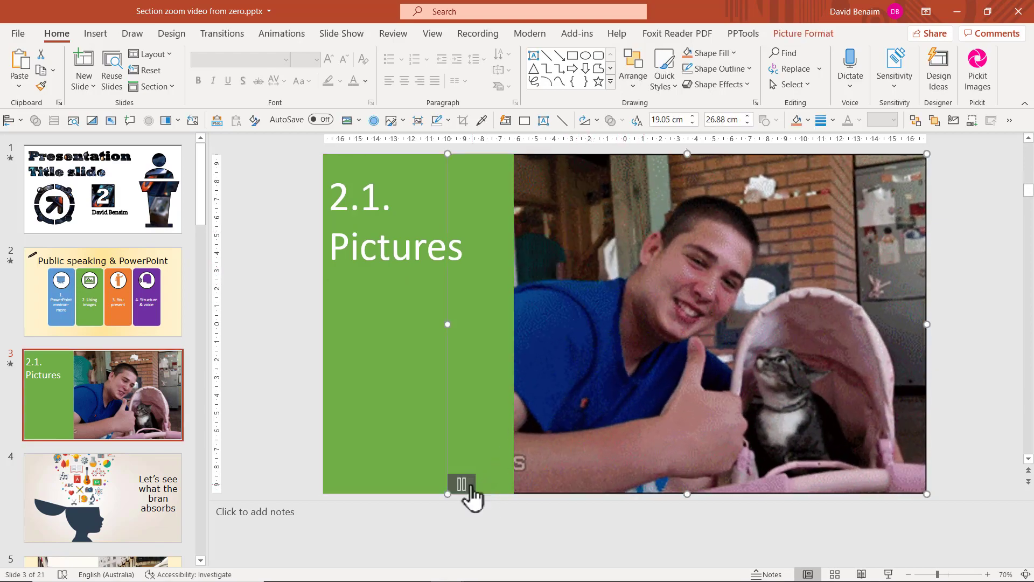
{"action": "left_click", "coordinate": [466, 488]}
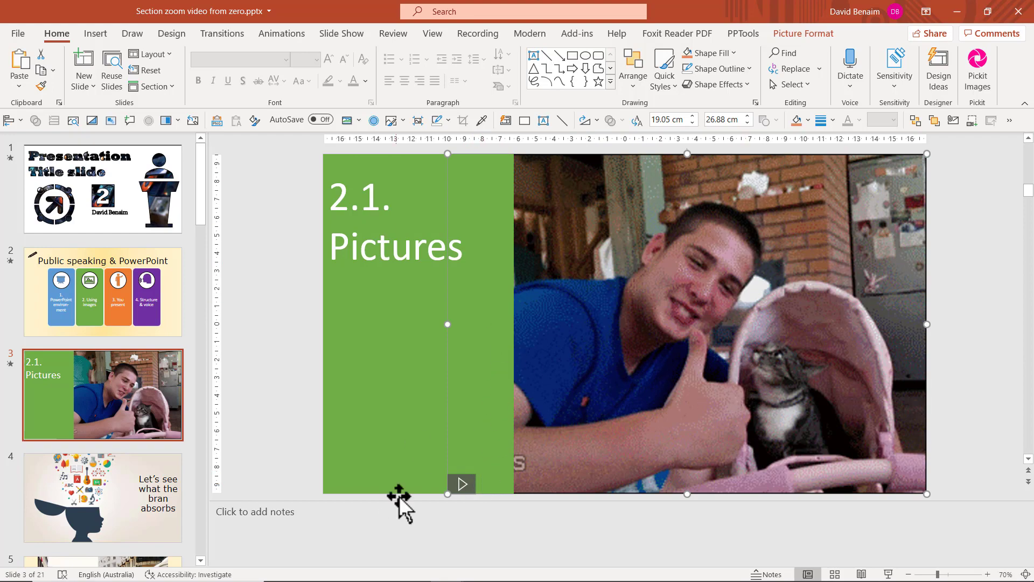
{"action": "left_click", "coordinate": [461, 486]}
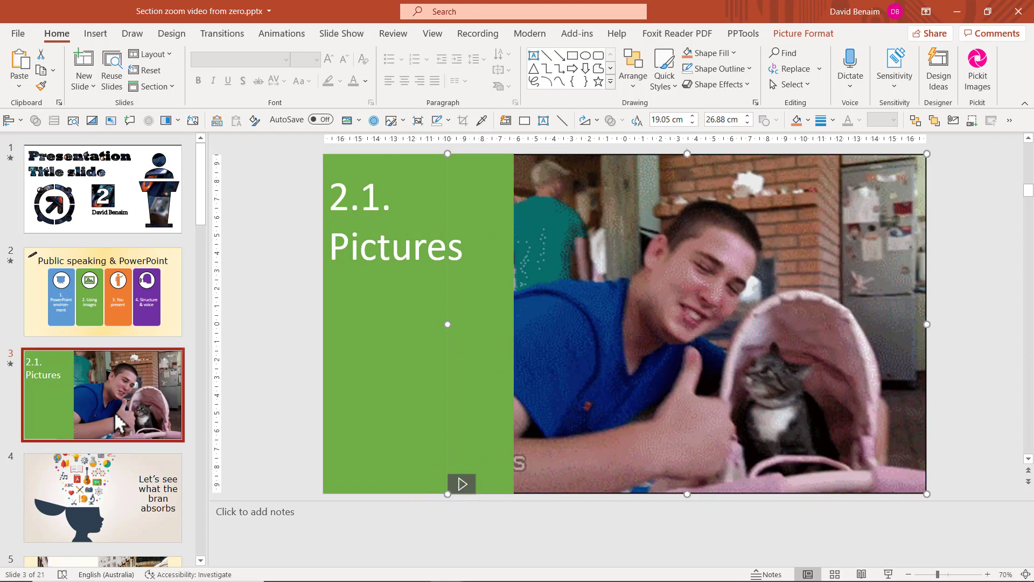
{"action": "left_click", "coordinate": [115, 420]}
Browse slide 6 and slide 7 'Fewer words on slides?', scrolling through the 21-slide deck.
{"action": "scroll", "coordinate": [132, 429], "scroll_direction": "down", "scroll_amount": 5}
{"action": "left_click", "coordinate": [132, 420]}
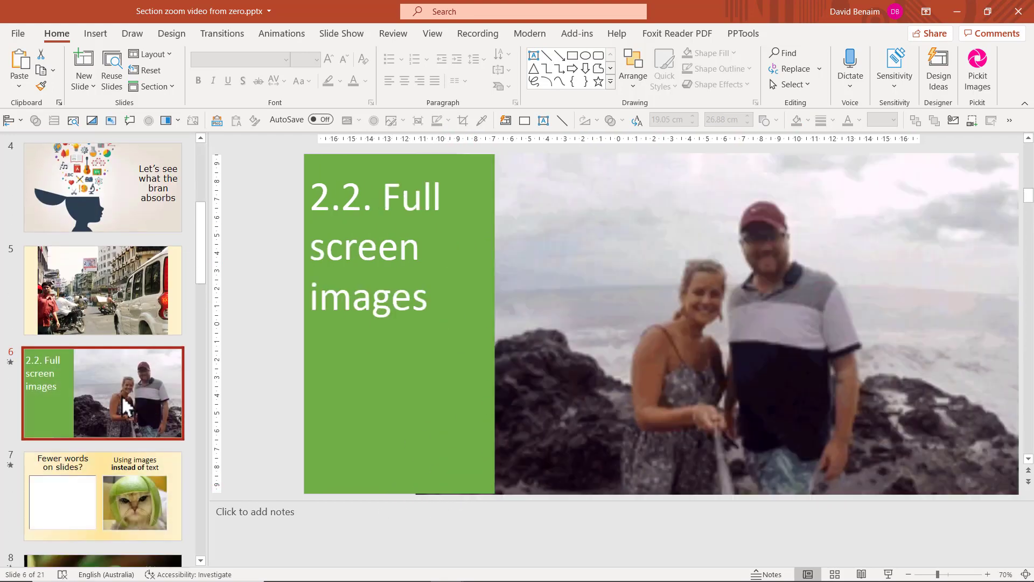
{"action": "left_click", "coordinate": [81, 492]}
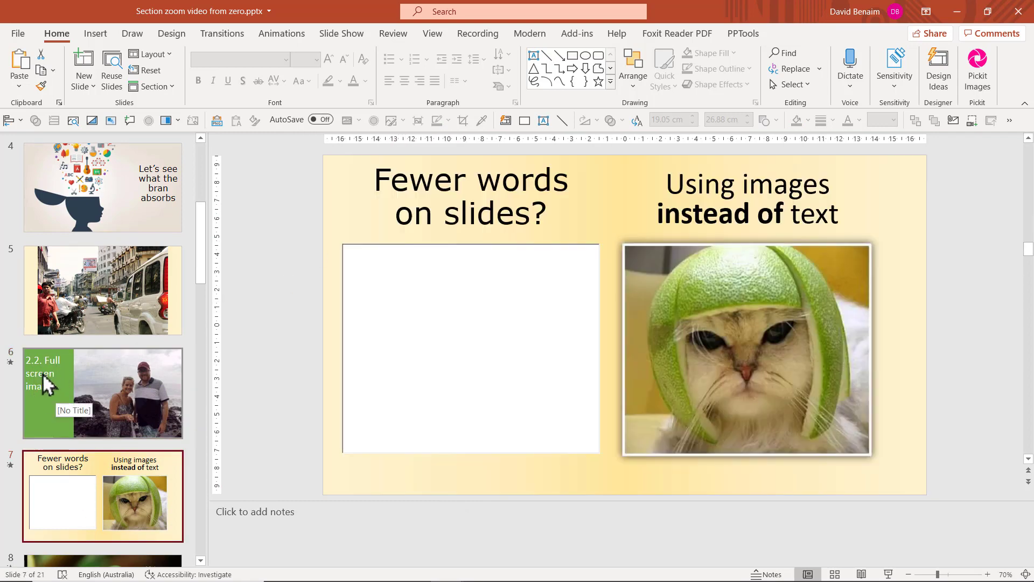
{"action": "scroll", "coordinate": [42, 373], "scroll_direction": "down", "scroll_amount": 5}
{"action": "scroll", "coordinate": [46, 380], "scroll_direction": "down", "scroll_amount": 10}
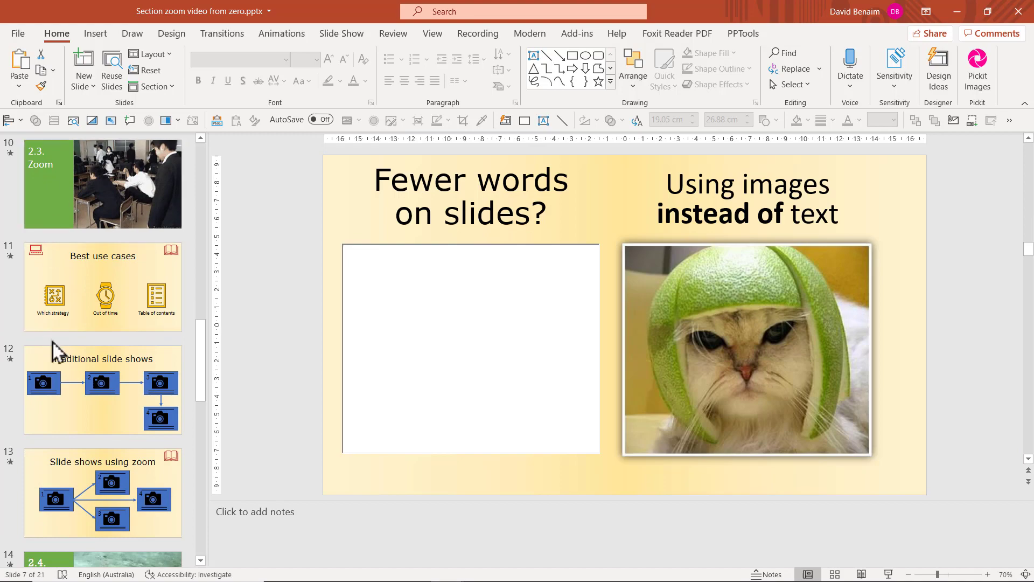
{"action": "scroll", "coordinate": [62, 308], "scroll_direction": "down", "scroll_amount": 3}
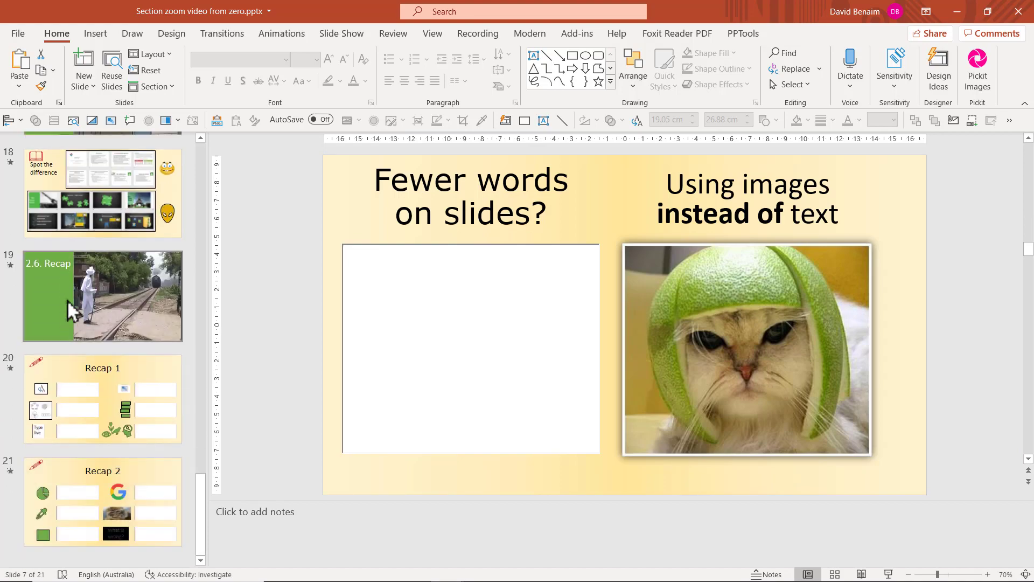
{"action": "scroll", "coordinate": [67, 299], "scroll_direction": "up", "scroll_amount": 20}
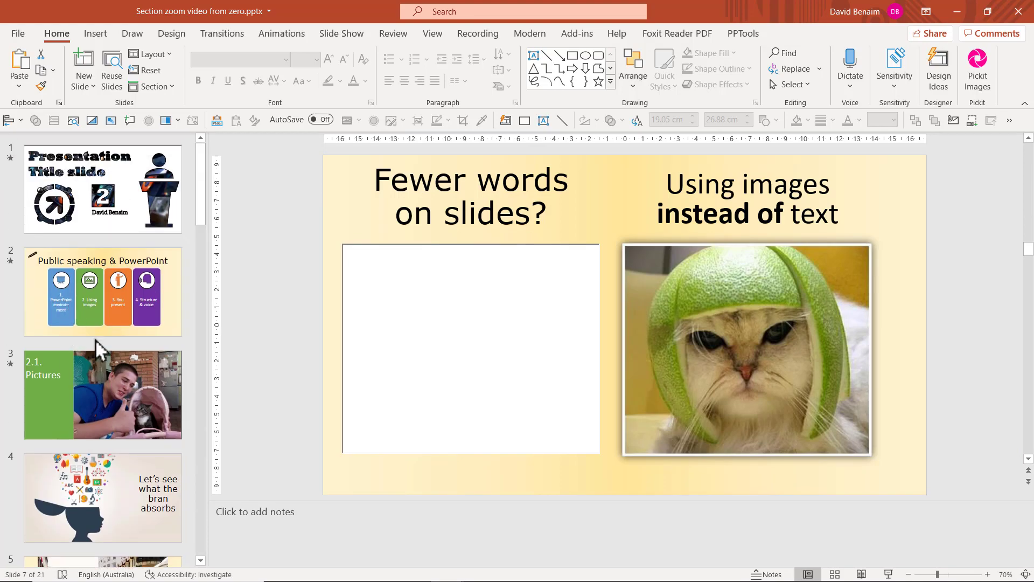
Start a Summary Zoom from Insert > Zoom, placed right after slide 2.
{"action": "left_click", "coordinate": [95, 340]}
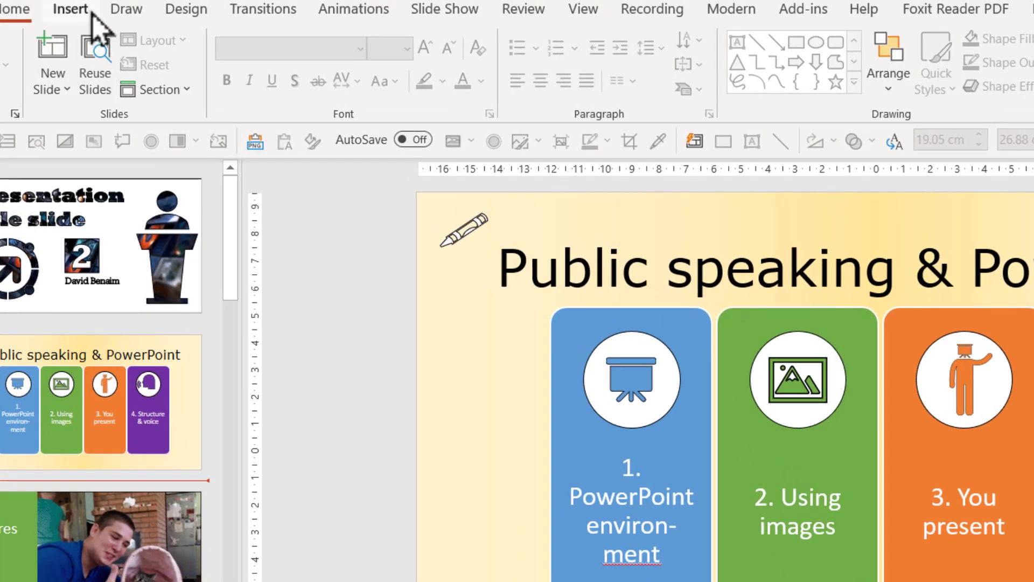
{"action": "left_click", "coordinate": [95, 33]}
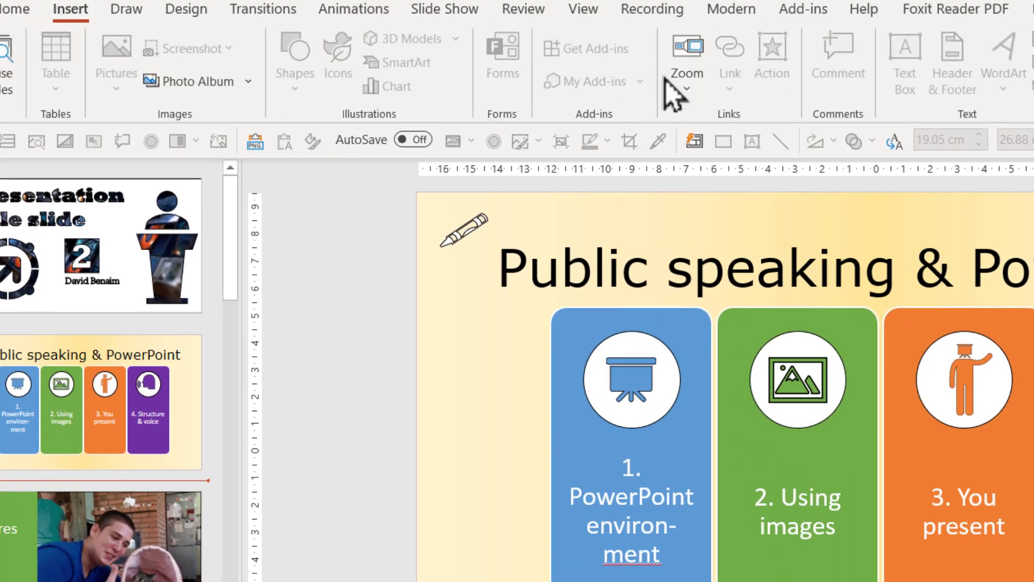
{"action": "left_click", "coordinate": [685, 82]}
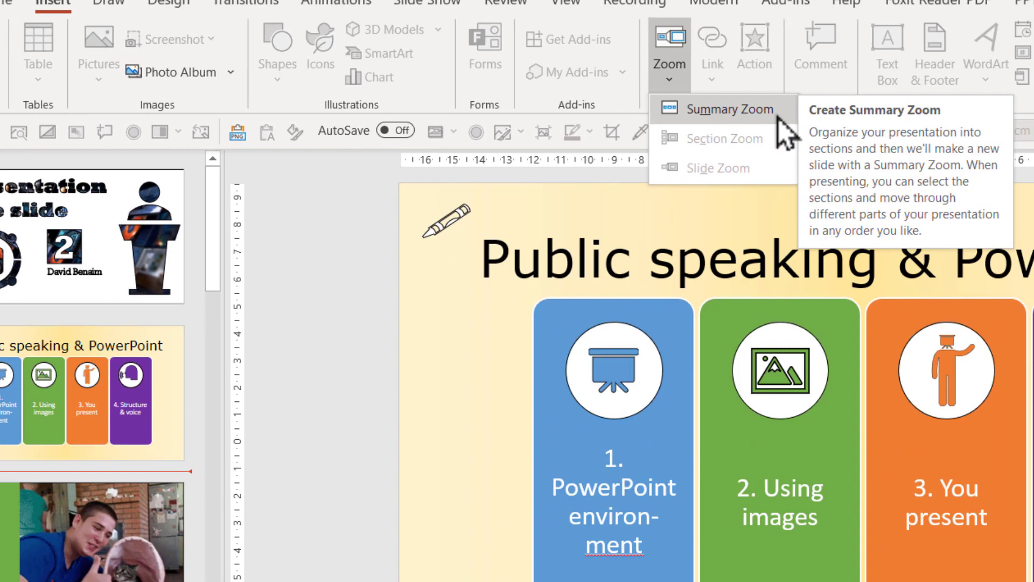
{"action": "left_click", "coordinate": [777, 118]}
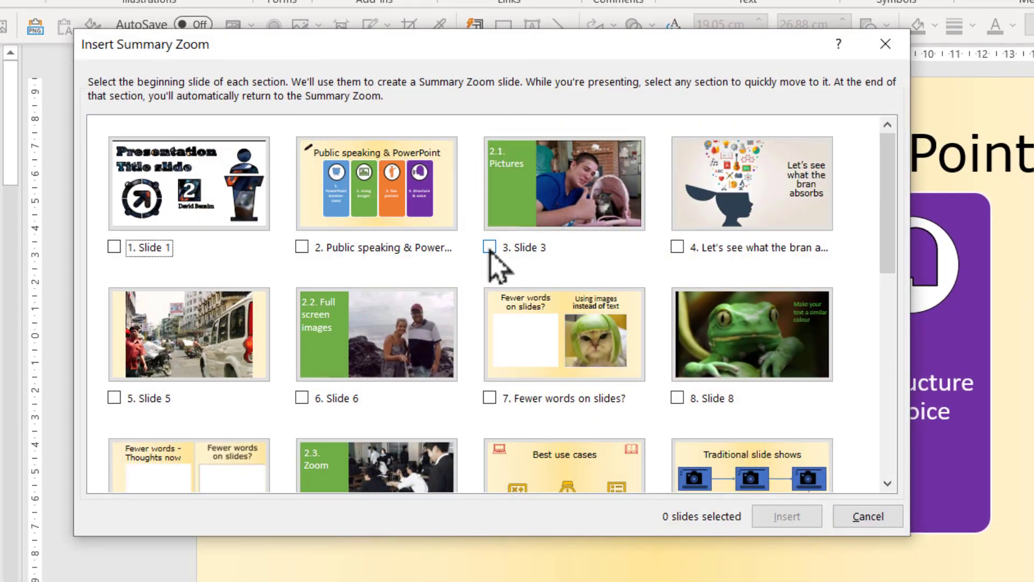
Pick slides 3, 6, 10, 14, 17 and 19 as section starts and insert the Summary Zoom.
{"action": "left_click", "coordinate": [489, 249]}
{"action": "left_click", "coordinate": [325, 400]}
{"action": "scroll", "coordinate": [533, 380], "scroll_direction": "down", "scroll_amount": 2}
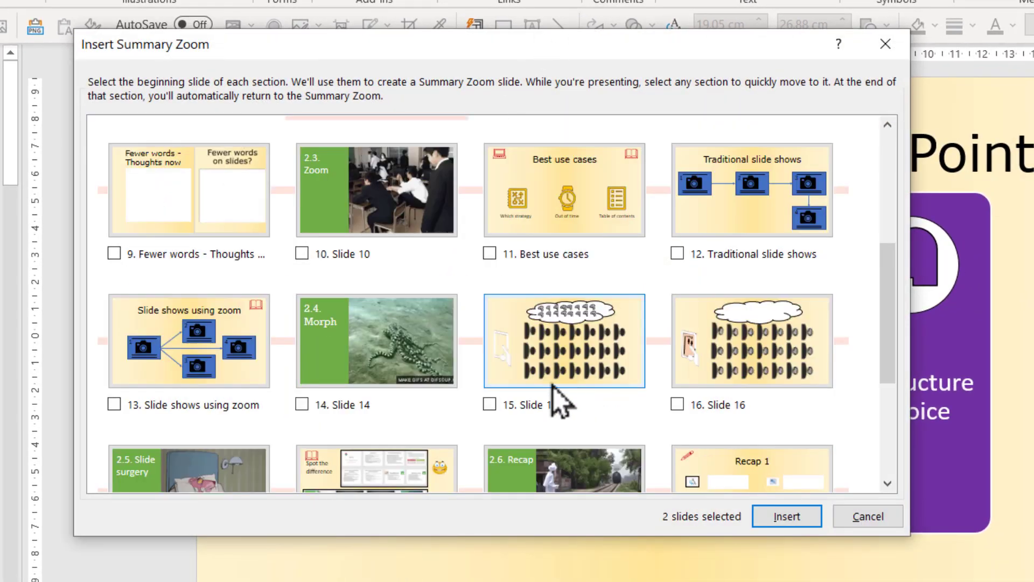
{"action": "left_click", "coordinate": [344, 260]}
{"action": "left_click", "coordinate": [322, 402]}
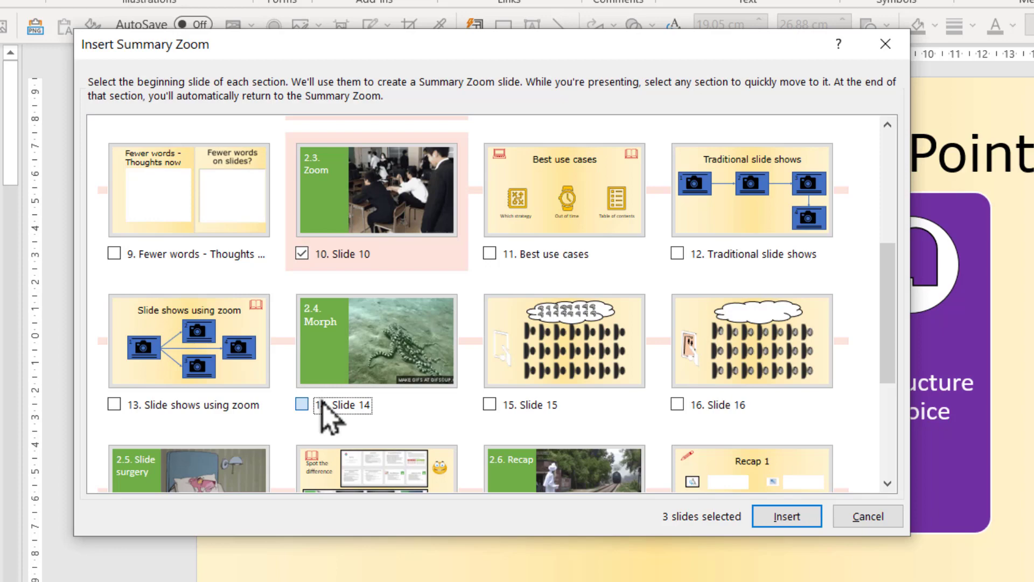
{"action": "left_click", "coordinate": [212, 481]}
{"action": "left_click", "coordinate": [497, 487]}
{"action": "scroll", "coordinate": [518, 367], "scroll_direction": "down", "scroll_amount": 2}
{"action": "left_click", "coordinate": [779, 517]}
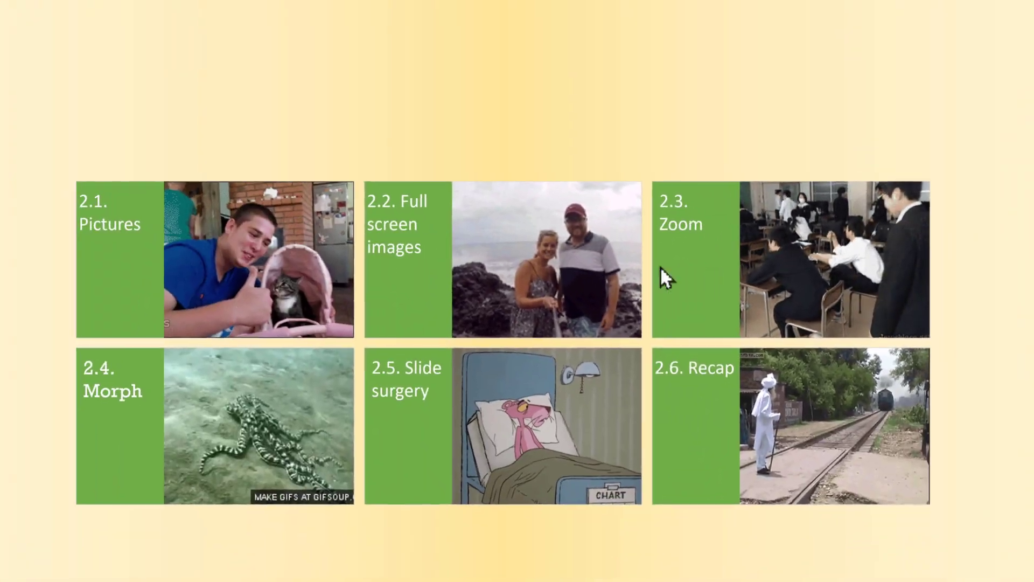
{"action": "key", "text": "Escape"}
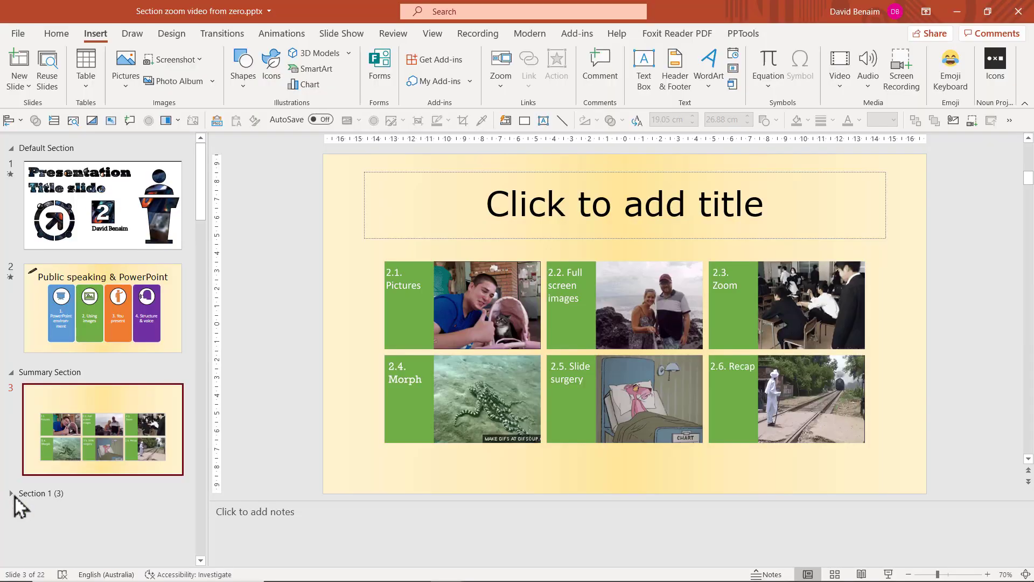
{"action": "left_click_drag", "start_coordinate": [202, 211], "coordinate": [204, 558]}
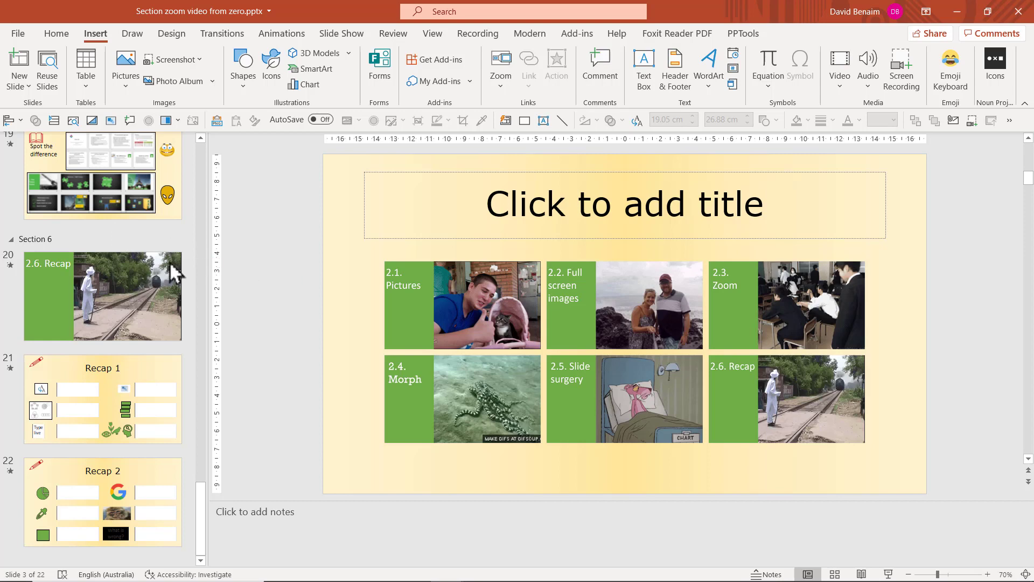
Rename Section 6 to 'Recap'.
{"action": "right_click", "coordinate": [38, 241]}
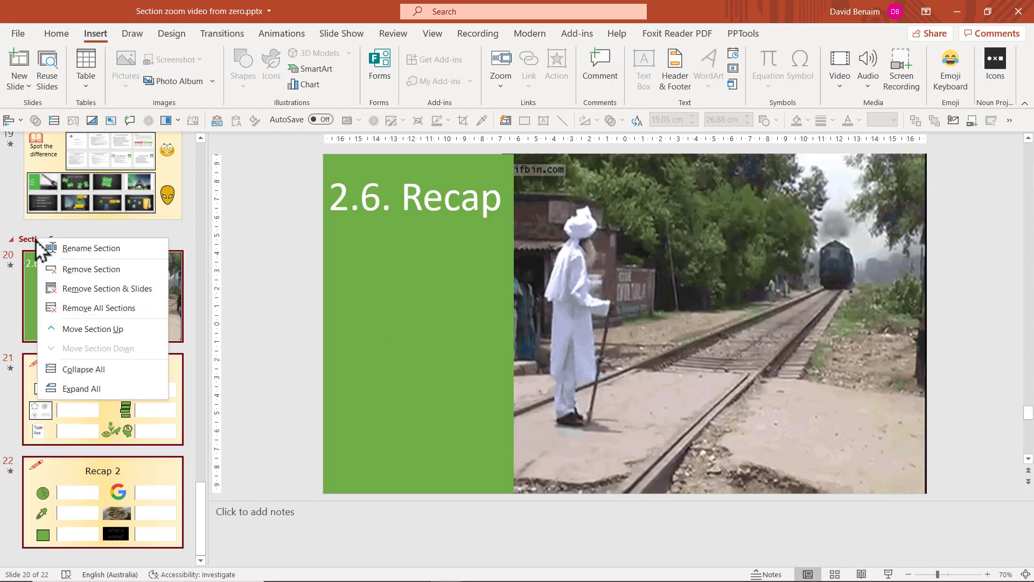
{"action": "left_click", "coordinate": [115, 252]}
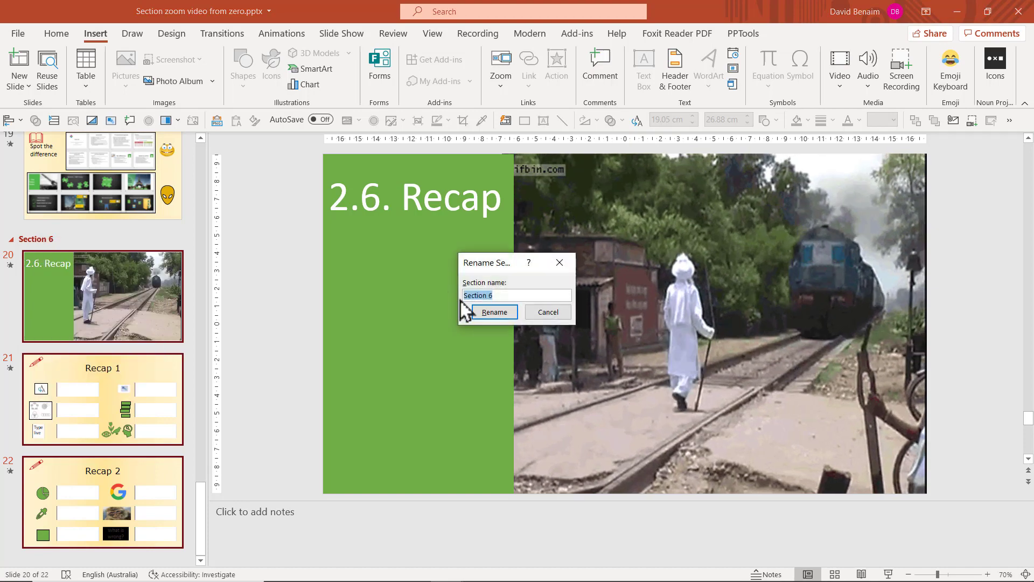
{"action": "type", "text": "Recap"}
{"action": "key", "text": "Return"}
Rename Section 3 to 'Zoom'.
{"action": "scroll", "coordinate": [71, 264], "scroll_direction": "up", "scroll_amount": 10}
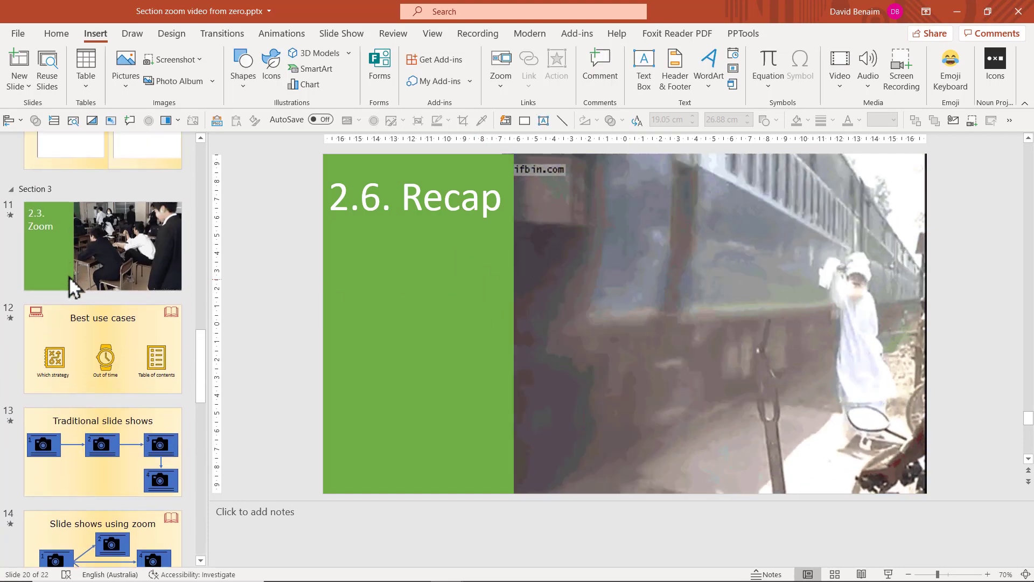
{"action": "right_click", "coordinate": [54, 189]}
{"action": "left_click", "coordinate": [65, 199]}
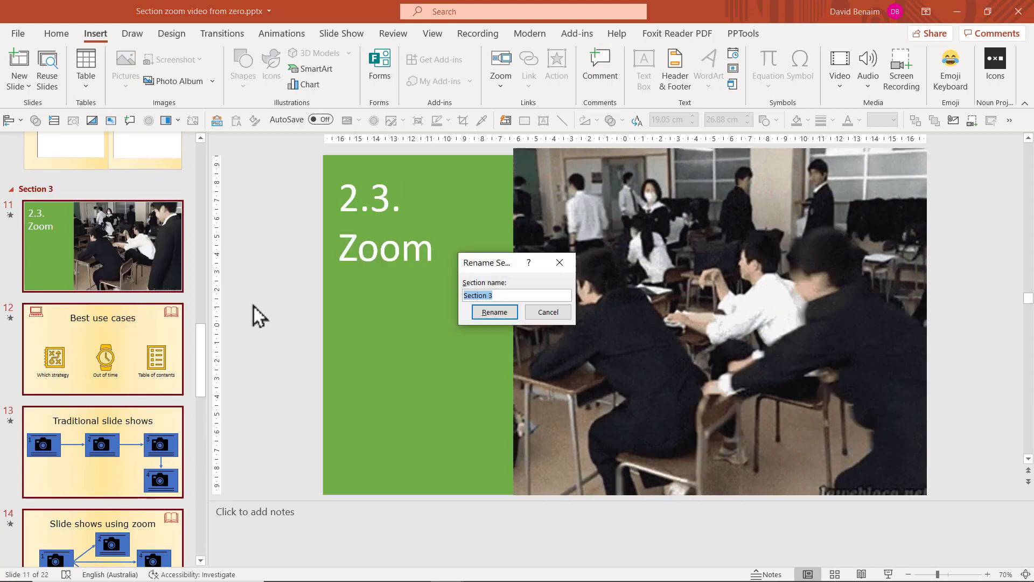
{"action": "type", "text": "Zoom"}
{"action": "key", "text": "Return"}
Add a section named 'Name' before slide 9, then undo it.
{"action": "left_click", "coordinate": [127, 167]}
{"action": "scroll", "coordinate": [99, 251], "scroll_direction": "up", "scroll_amount": 5}
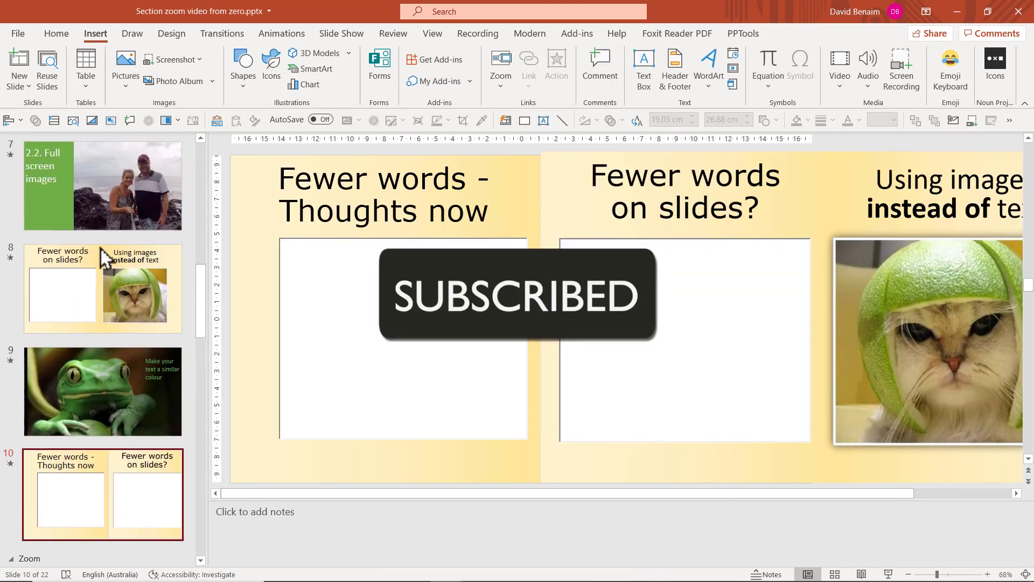
{"action": "right_click", "coordinate": [84, 344]}
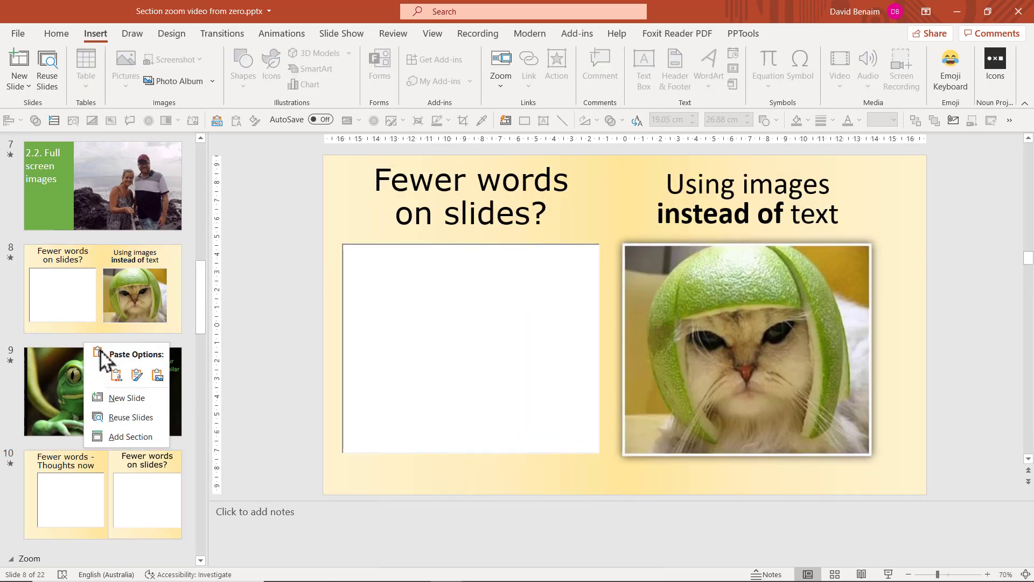
{"action": "left_click", "coordinate": [128, 436]}
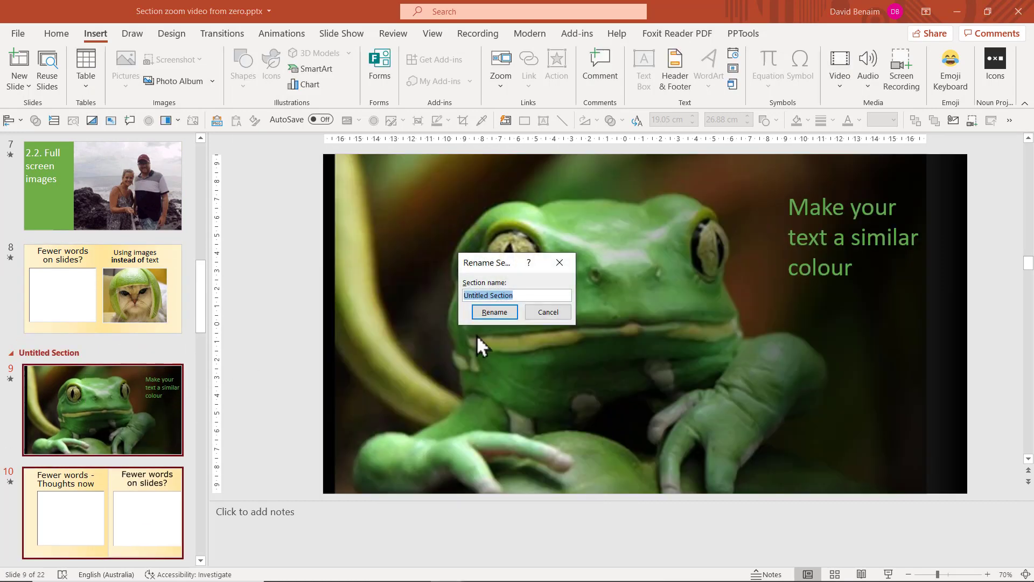
{"action": "type", "text": "Name"}
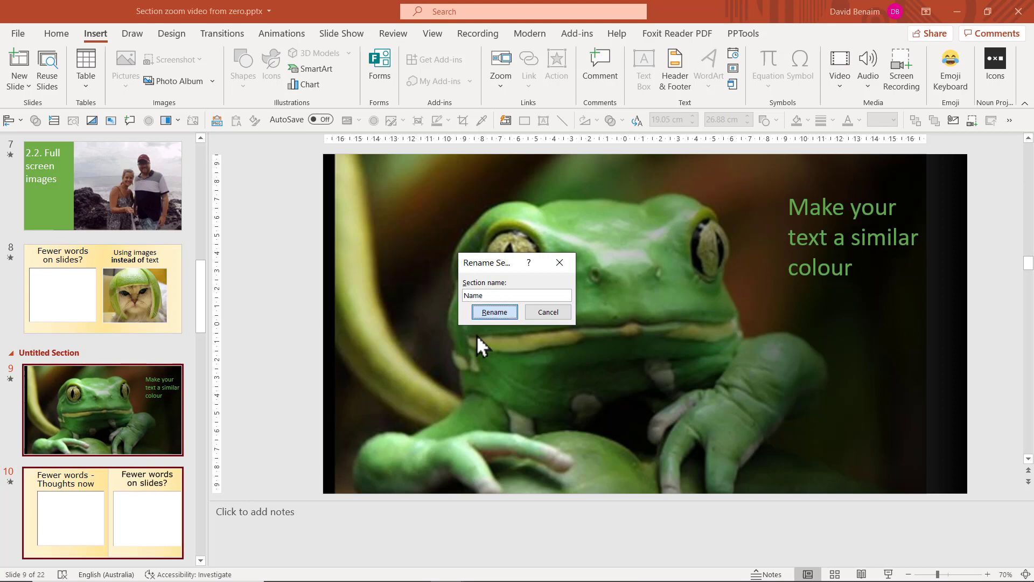
{"action": "key", "text": "Return"}
{"action": "key", "text": "ctrl+z"}
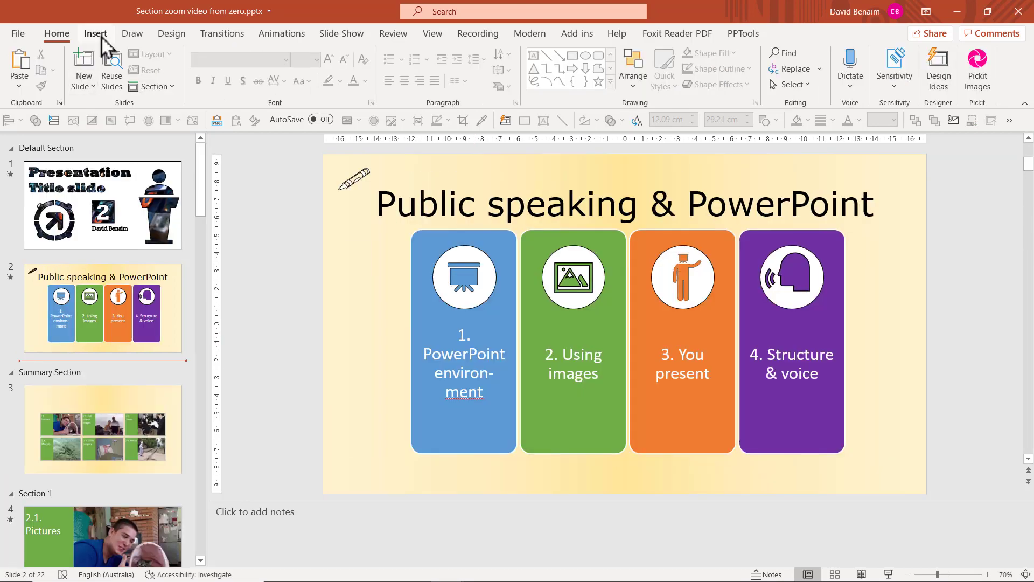
{"action": "left_click", "coordinate": [97, 34]}
{"action": "left_click", "coordinate": [499, 85]}
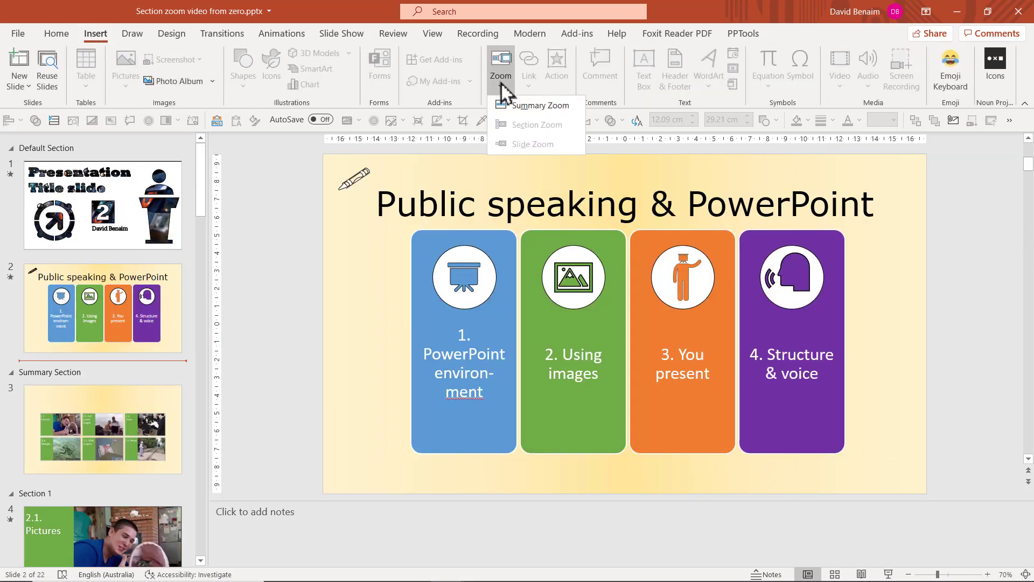
{"action": "left_click", "coordinate": [526, 104]}
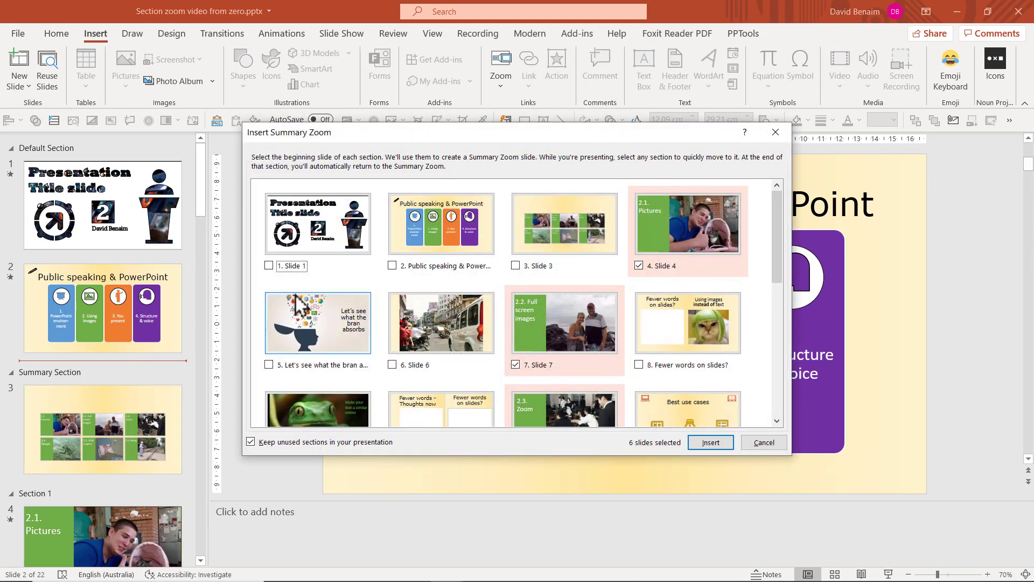
{"action": "scroll", "coordinate": [627, 347], "scroll_direction": "down", "scroll_amount": 3}
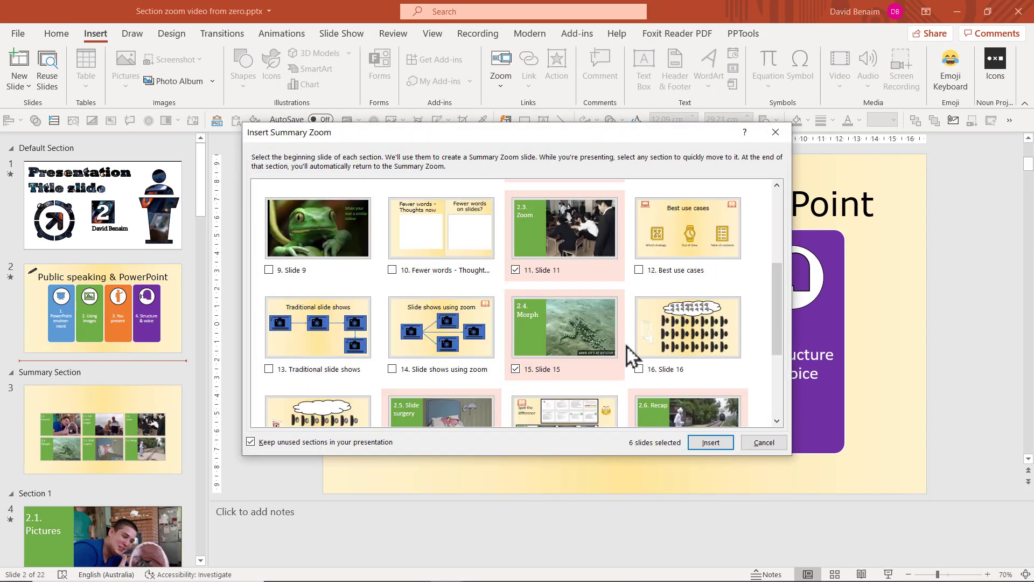
{"action": "left_click", "coordinate": [640, 271]}
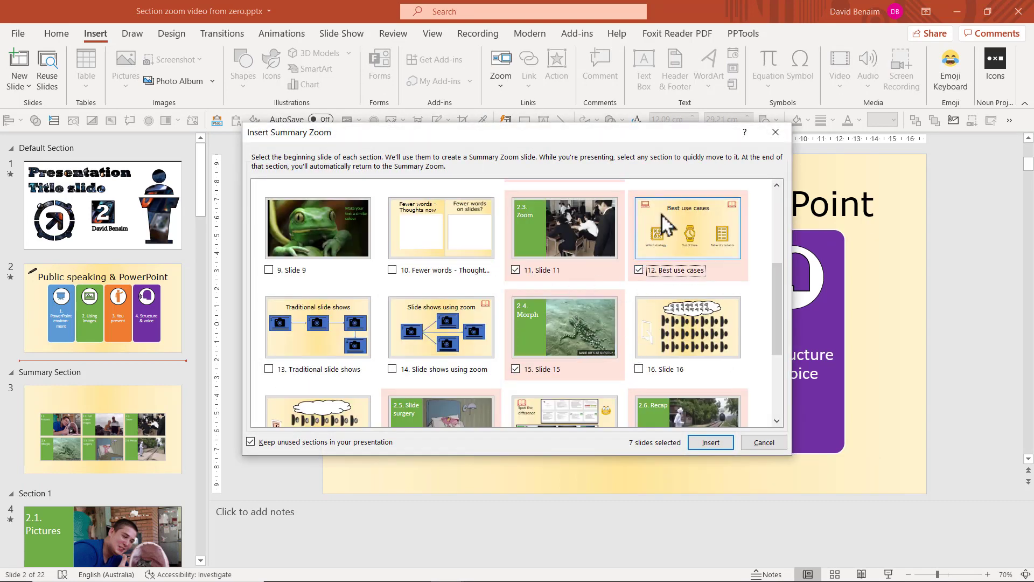
{"action": "left_click", "coordinate": [702, 441]}
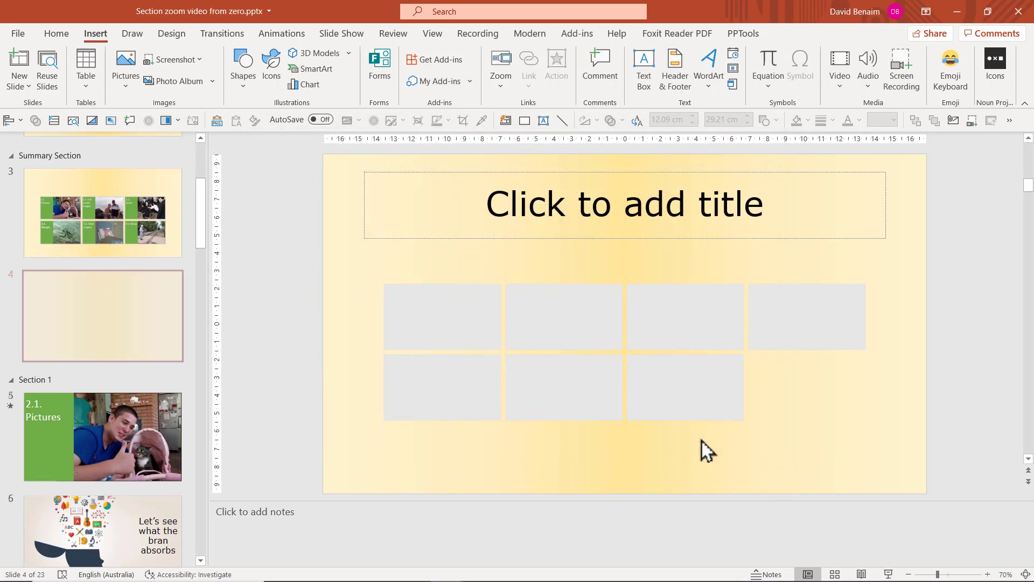
{"action": "scroll", "coordinate": [72, 339], "scroll_direction": "down", "scroll_amount": 10}
{"action": "scroll", "coordinate": [68, 340], "scroll_direction": "up", "scroll_amount": 1}
{"action": "left_click", "coordinate": [48, 333]}
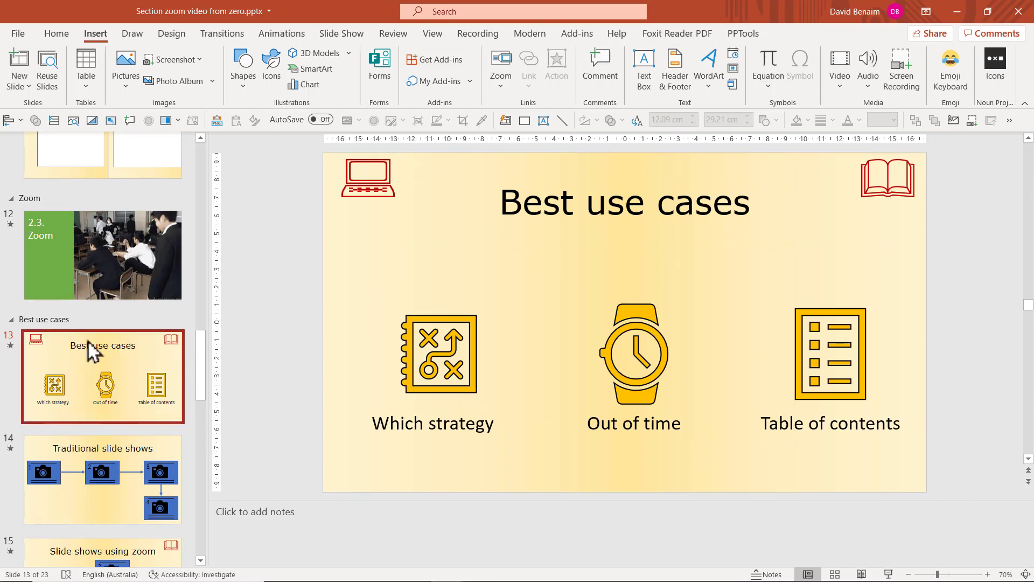
{"action": "left_click", "coordinate": [59, 258]}
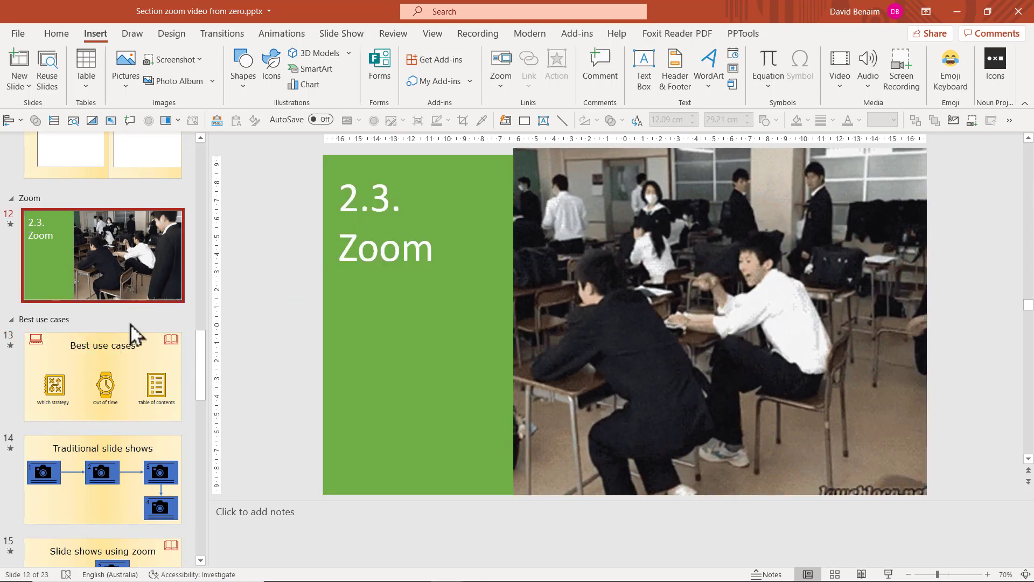
{"action": "left_click", "coordinate": [134, 365]}
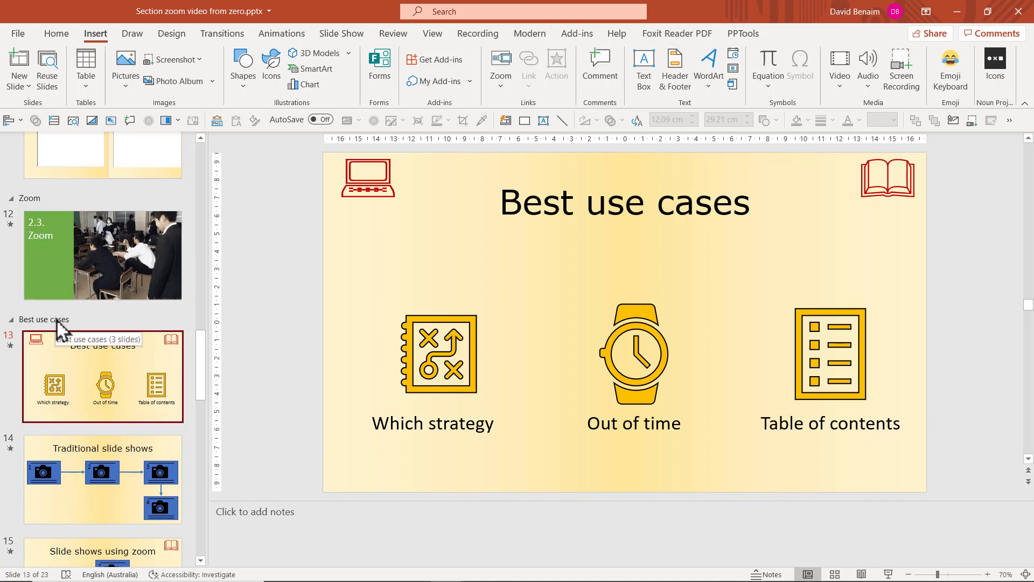
Open summary zoom slide 4 and select its Best use cases zoom tile.
{"action": "scroll", "coordinate": [57, 321], "scroll_direction": "up", "scroll_amount": 15}
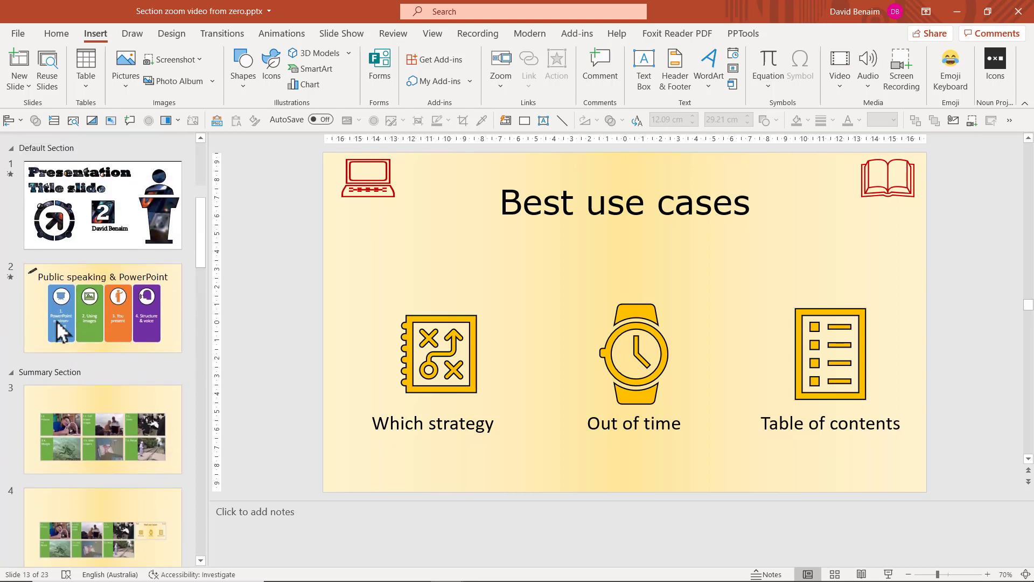
{"action": "left_click", "coordinate": [134, 498]}
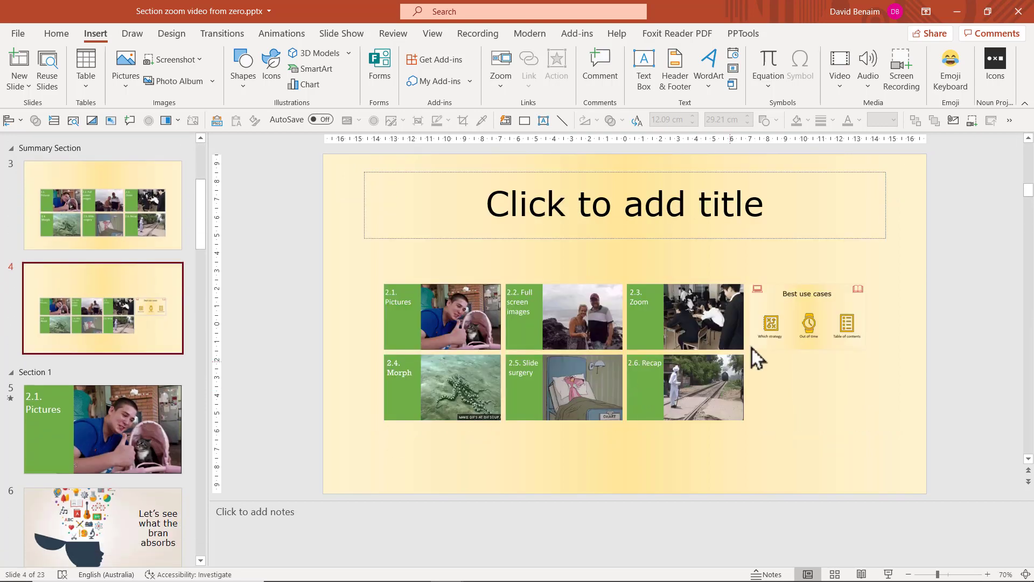
{"action": "double_click", "coordinate": [793, 335]}
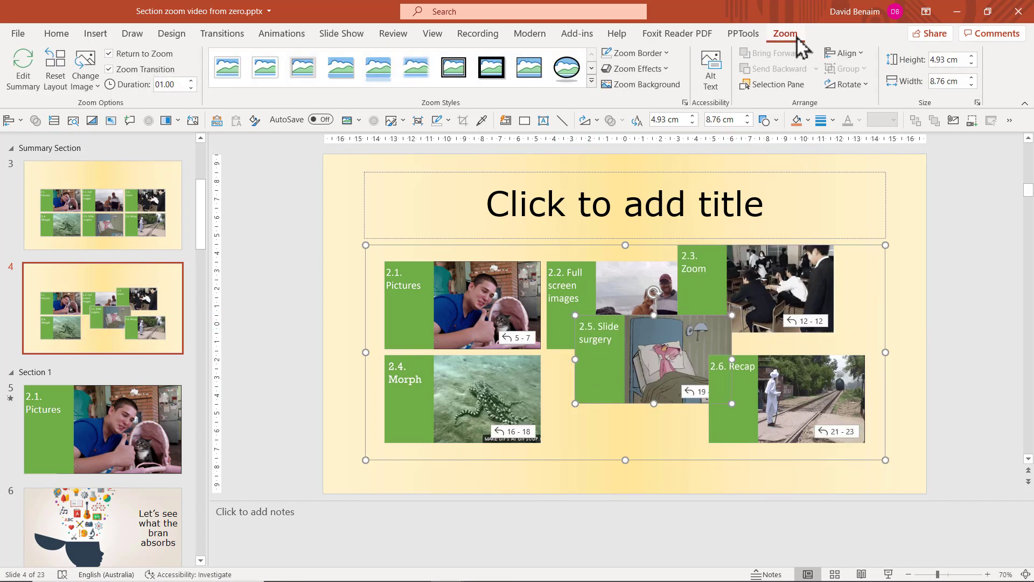
Reset slide 4's zoom tiles into a grid layout, then check slide 6's head picture formatting.
{"action": "left_click", "coordinate": [57, 85]}
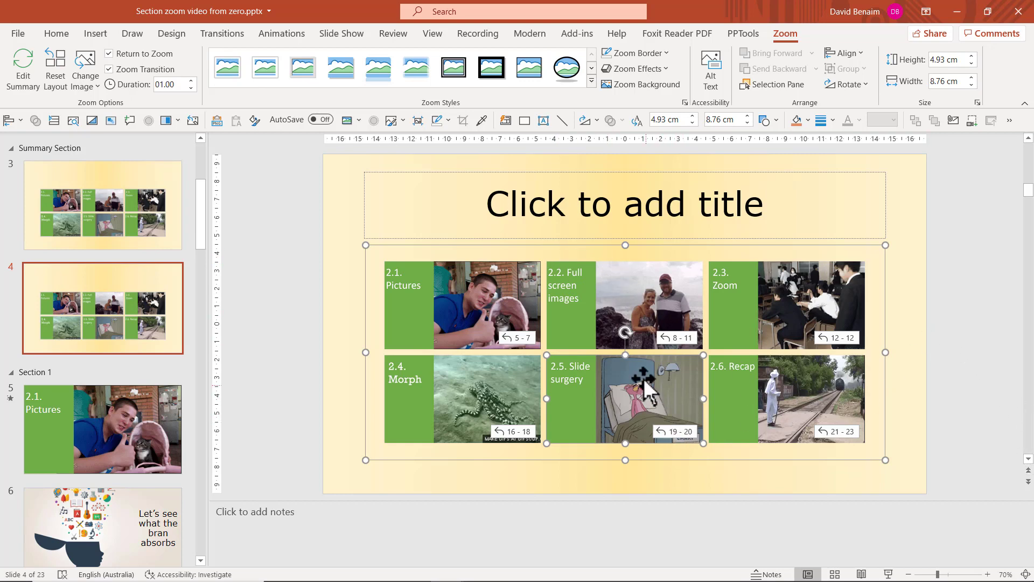
{"action": "left_click", "coordinate": [116, 520]}
{"action": "left_click", "coordinate": [556, 355]}
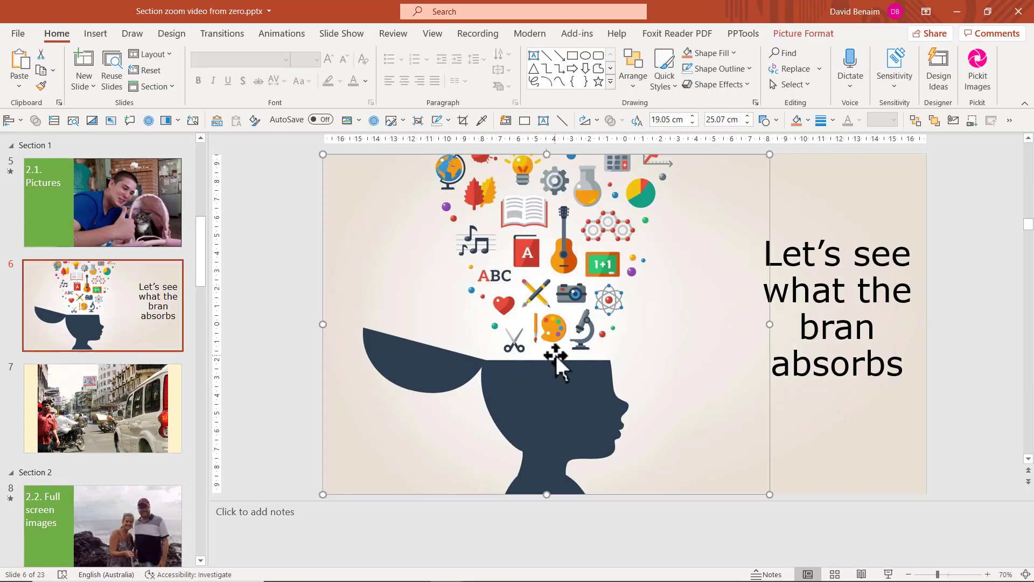
{"action": "left_click", "coordinate": [803, 33]}
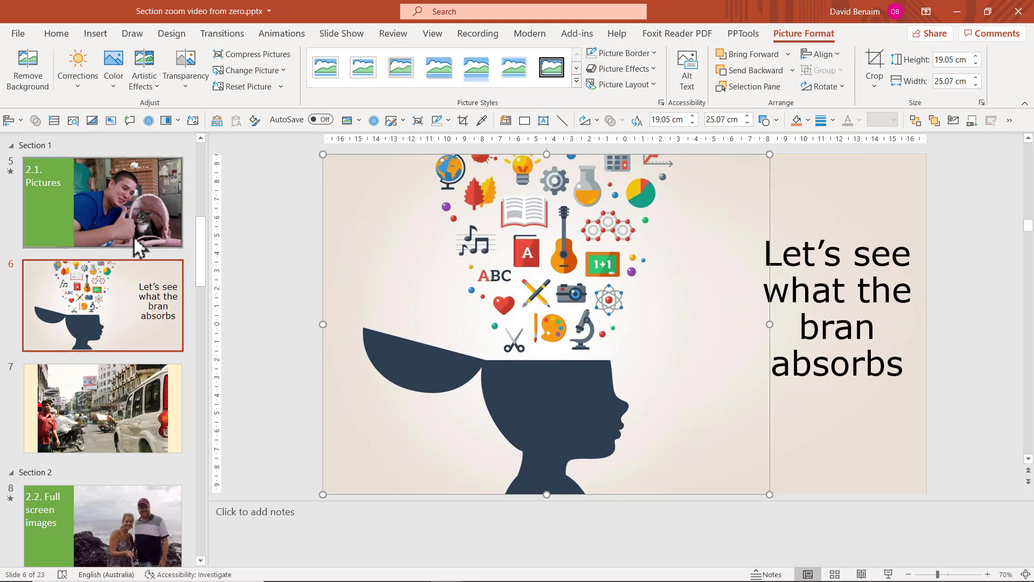
Return to slide 4 and select the 2.3. Zoom tile to show its Zoom options.
{"action": "scroll", "coordinate": [127, 262], "scroll_direction": "up", "scroll_amount": 5}
{"action": "left_click", "coordinate": [109, 388]}
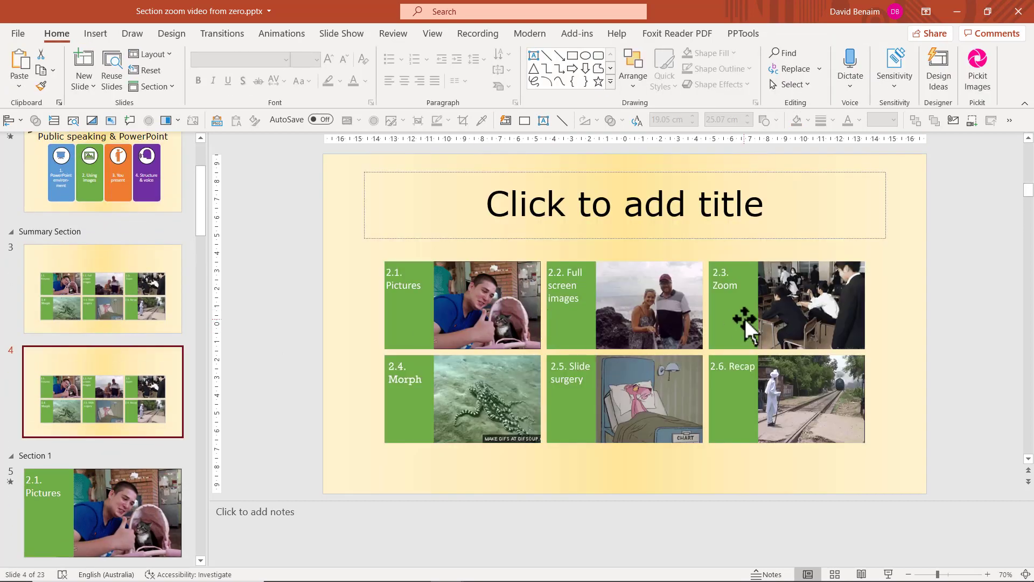
{"action": "left_click", "coordinate": [745, 319]}
{"action": "left_click", "coordinate": [785, 34]}
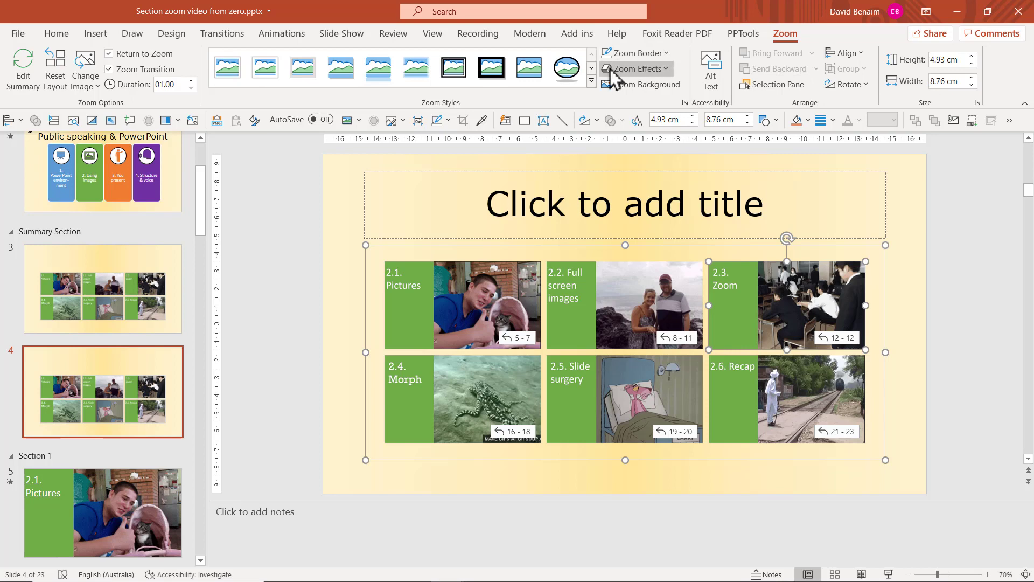
Apply the Center Shadow Rectangle zoom style to all six section tiles on slide 4.
{"action": "left_click", "coordinate": [506, 271]}
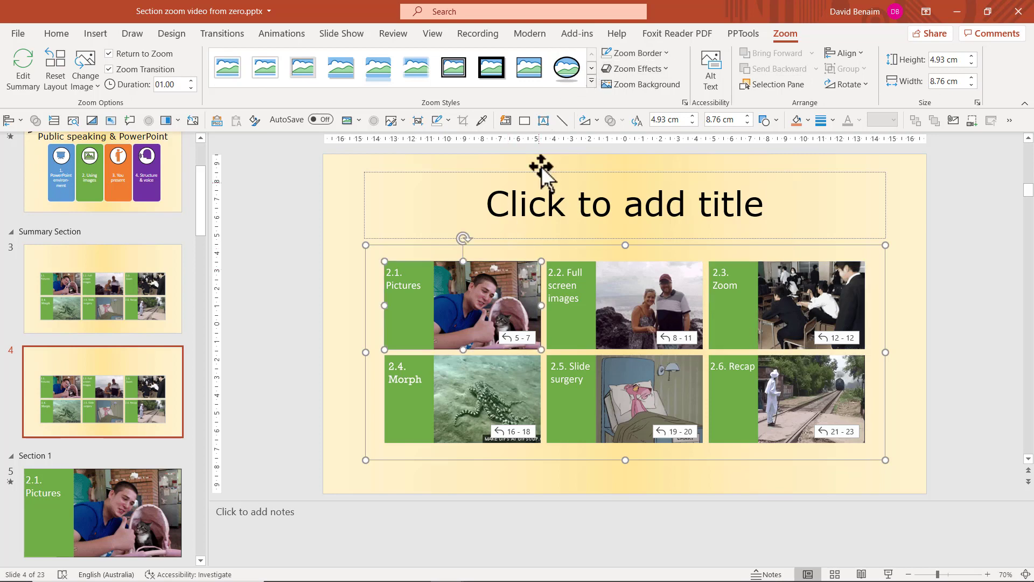
{"action": "left_click", "coordinate": [604, 84]}
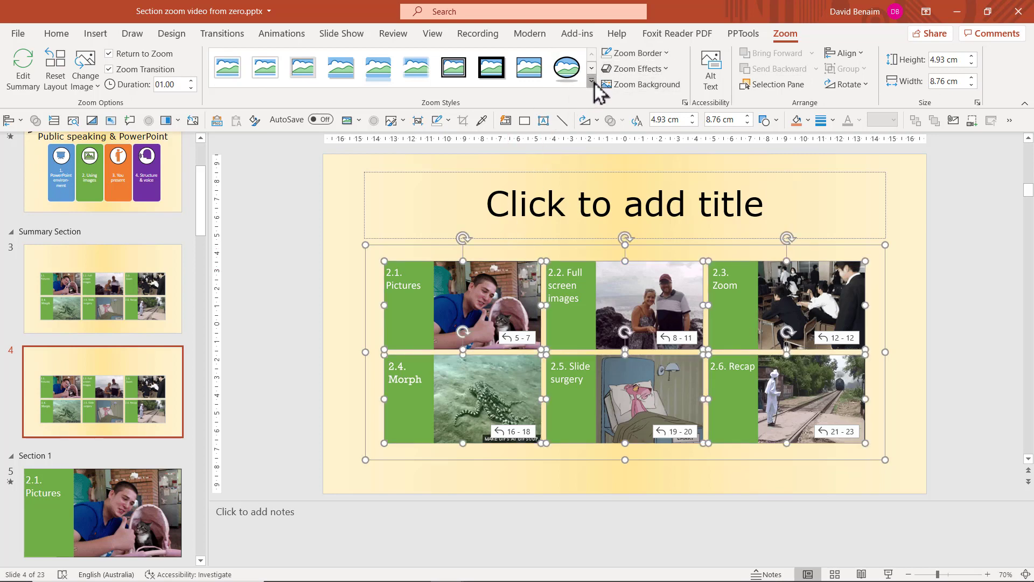
{"action": "left_click", "coordinate": [591, 81]}
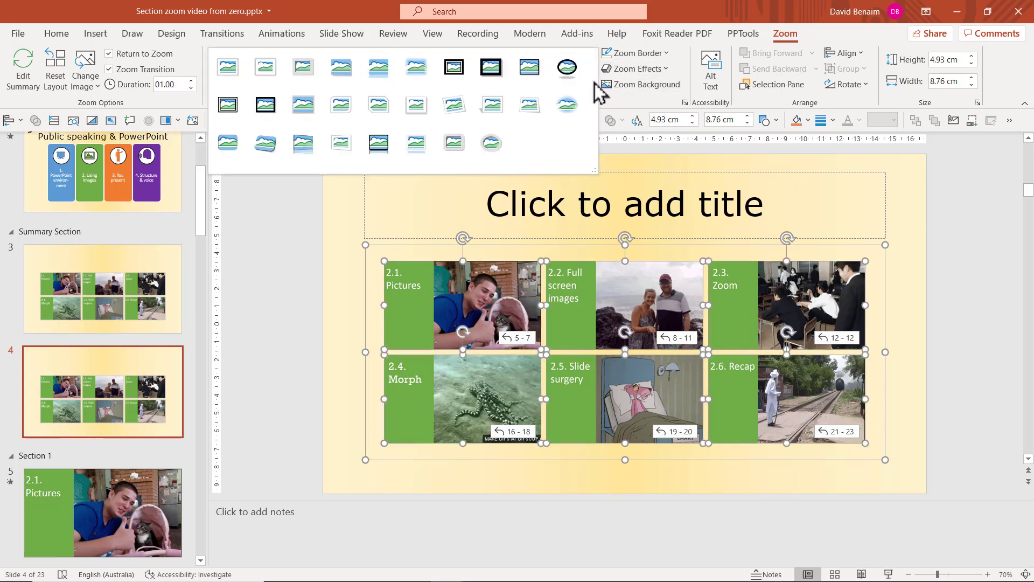
{"action": "left_click", "coordinate": [303, 106]}
{"action": "left_click", "coordinate": [984, 336]}
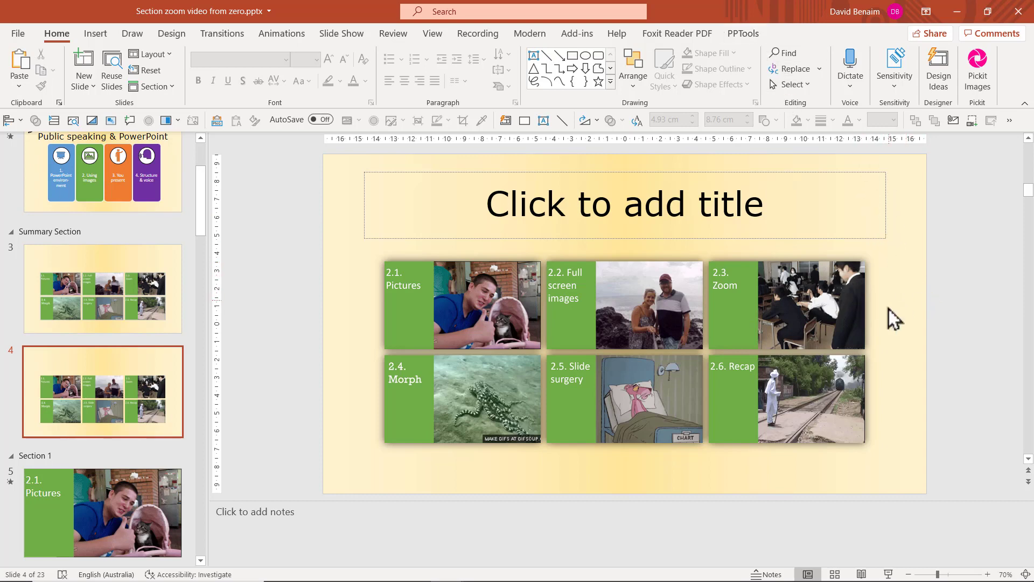
Try an oval style on the 2.3. Zoom tile, then give all six tiles a black-bordered rectangle style.
{"action": "left_click", "coordinate": [791, 280]}
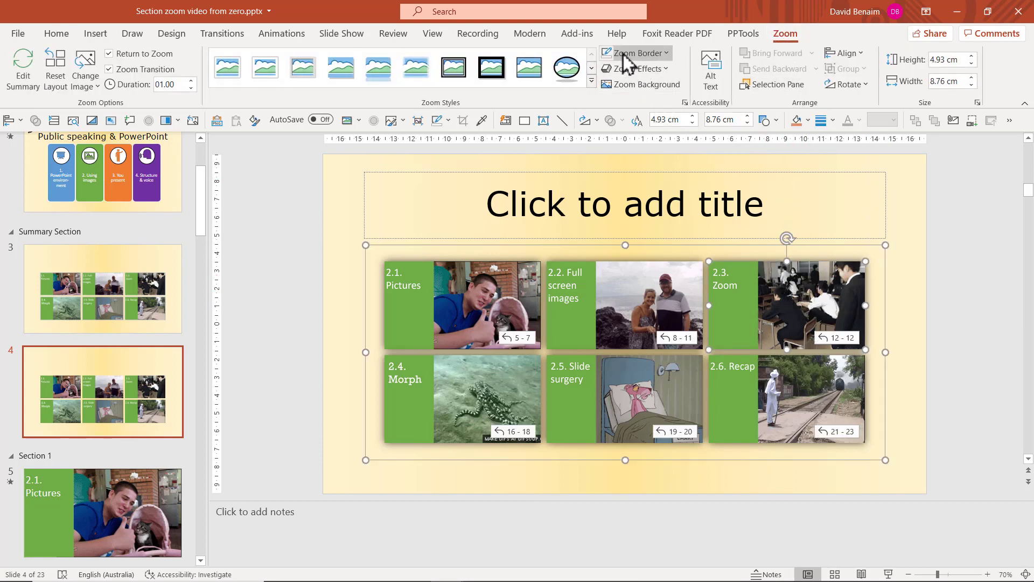
{"action": "left_click", "coordinate": [566, 67]}
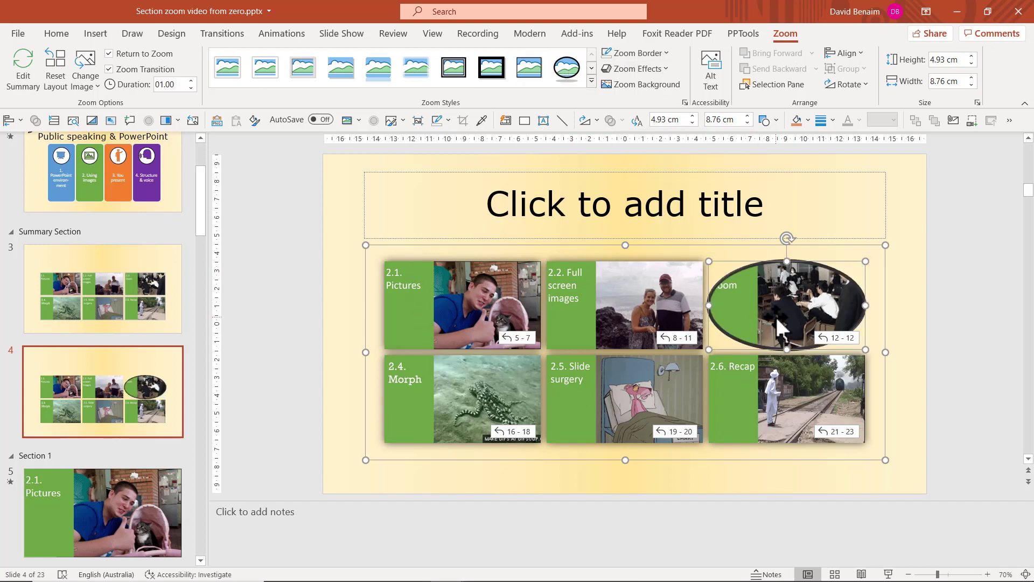
{"action": "key", "text": "ctrl+a"}
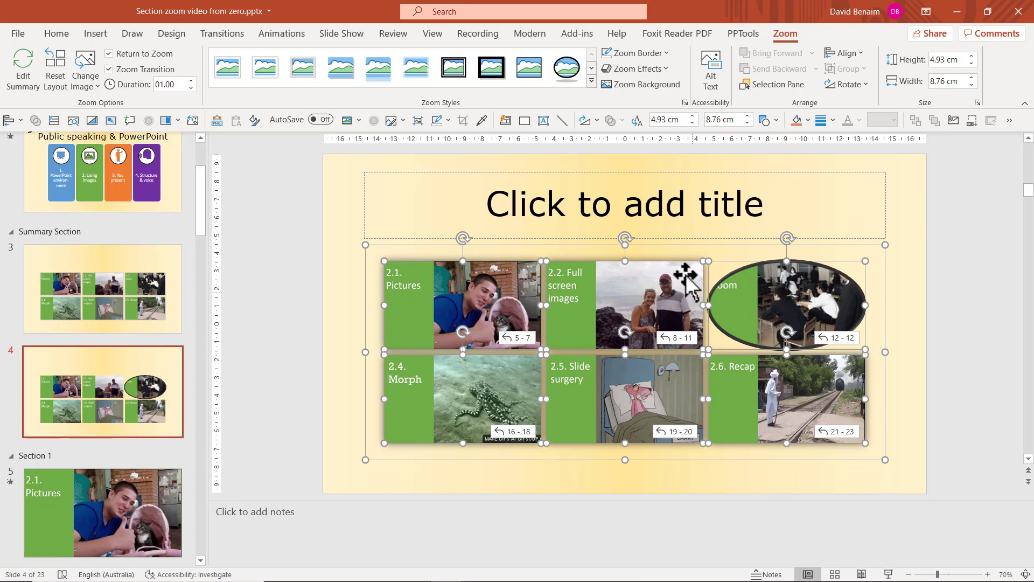
{"action": "left_click", "coordinate": [528, 69]}
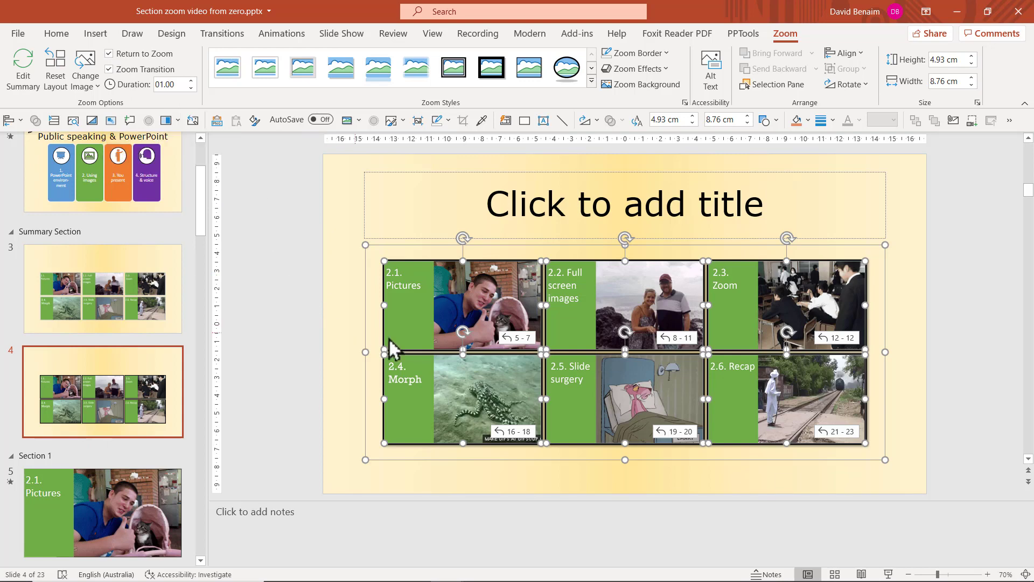
{"action": "left_click", "coordinate": [110, 56]}
{"action": "left_click", "coordinate": [110, 55]}
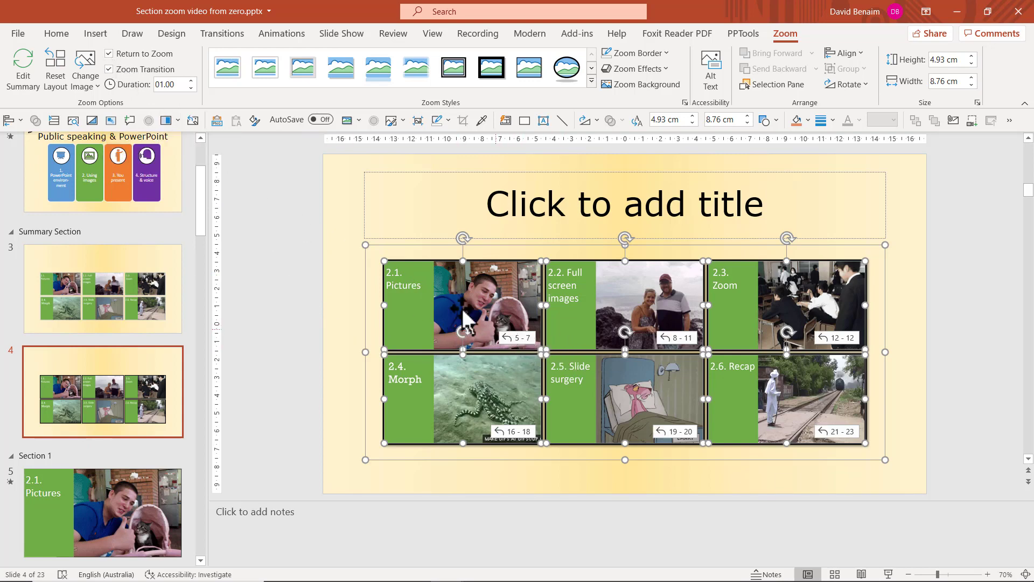
{"action": "left_click", "coordinate": [110, 53]}
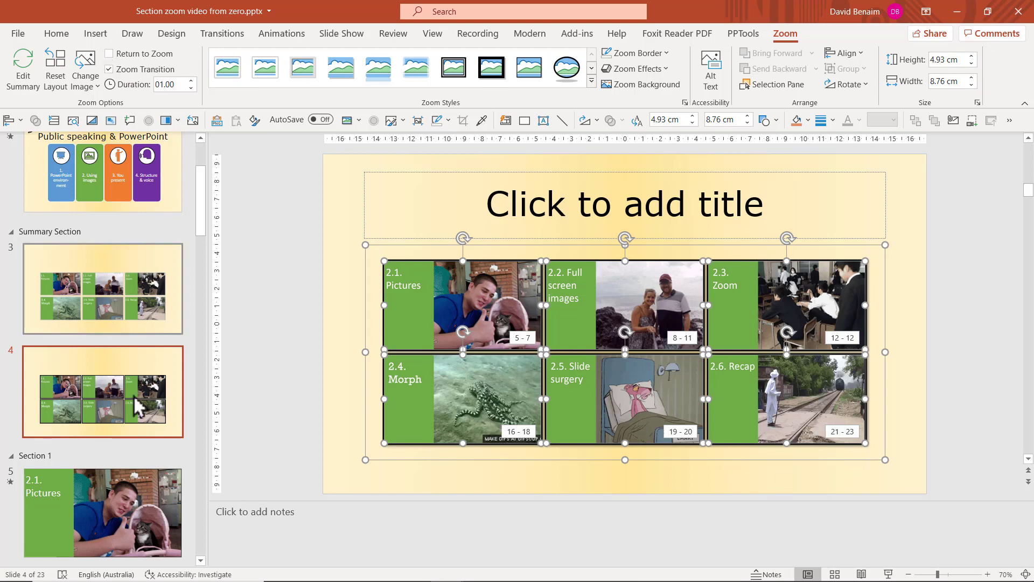
{"action": "left_click", "coordinate": [127, 384]}
{"action": "key", "text": "shift+F5"}
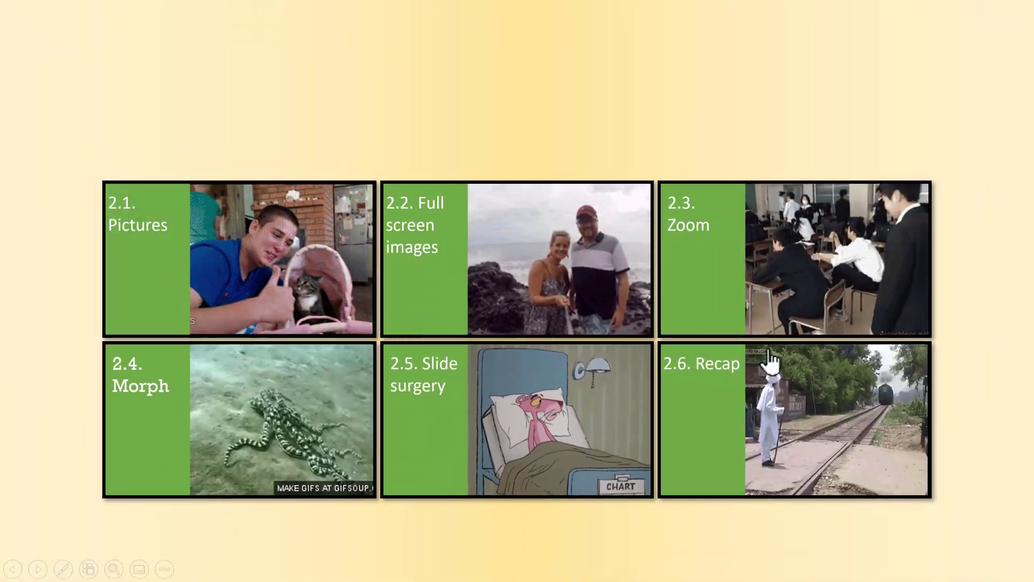
{"action": "key", "text": "Escape"}
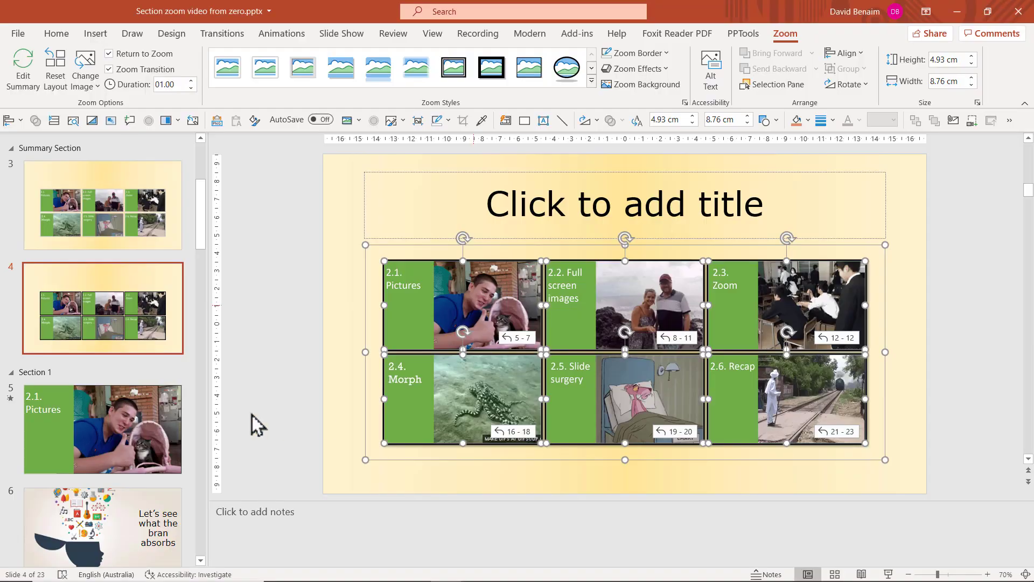
{"action": "left_click", "coordinate": [131, 284]}
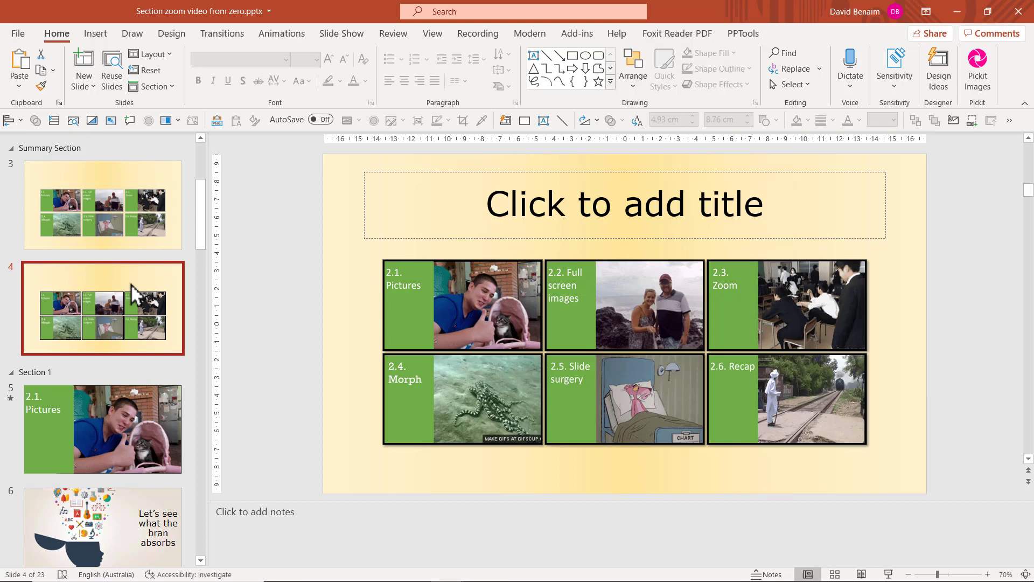
Delete duplicate summary slide 4 and title the remaining summary slide 'Normal'.
{"action": "key", "text": "Delete"}
{"action": "left_click", "coordinate": [446, 210]}
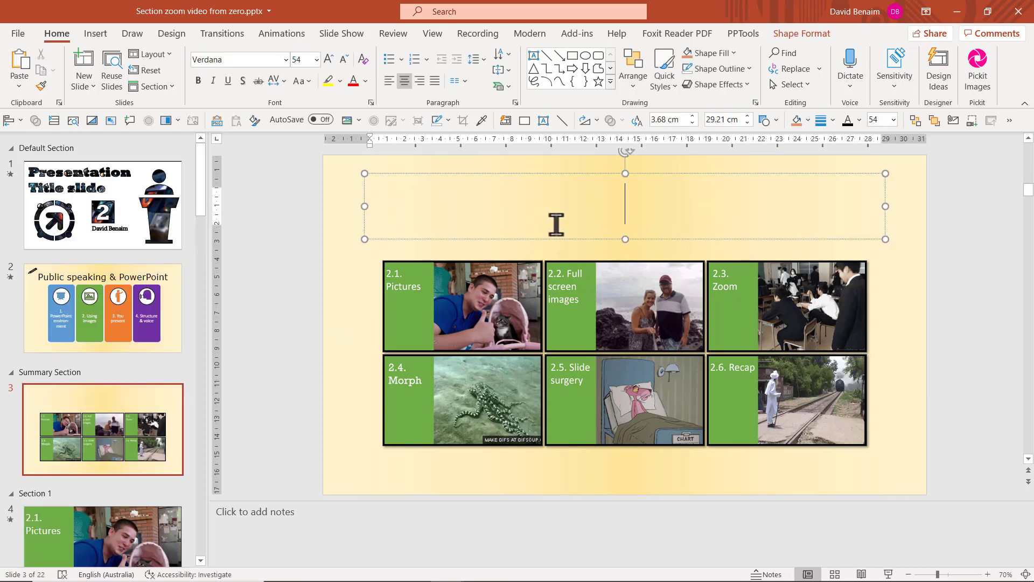
{"action": "type", "text": "Normal"}
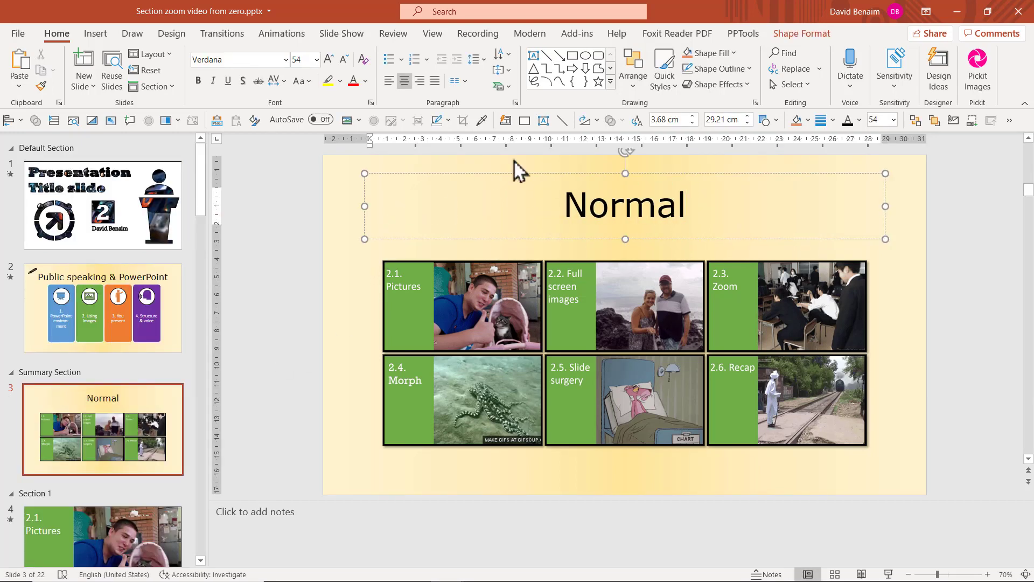
{"action": "left_click", "coordinate": [314, 218]}
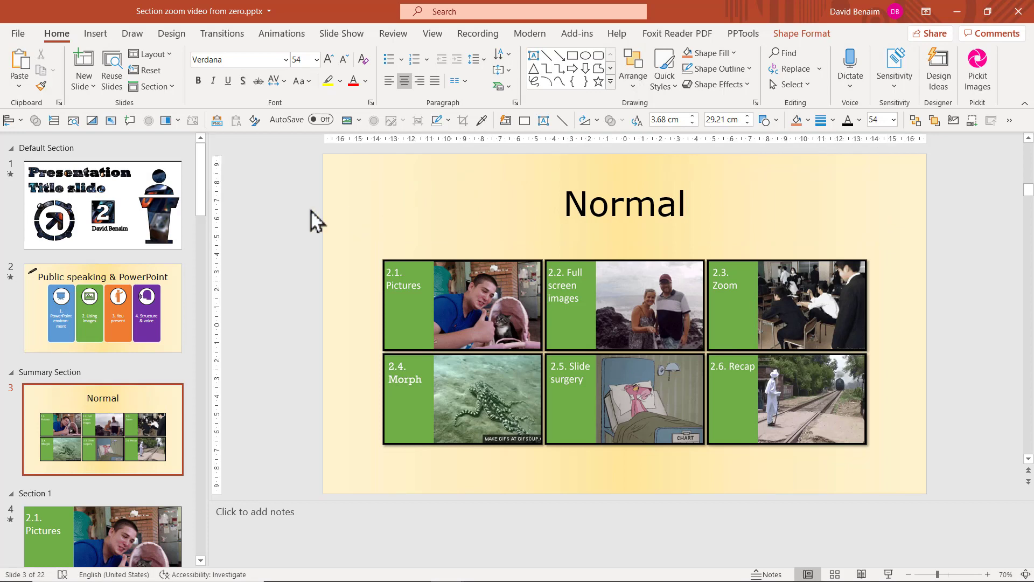
Draw a small rectangle at the slide's top-left and type 'asdasde' into it.
{"action": "left_click", "coordinate": [574, 59]}
{"action": "left_click_drag", "start_coordinate": [347, 187], "coordinate": [412, 232]}
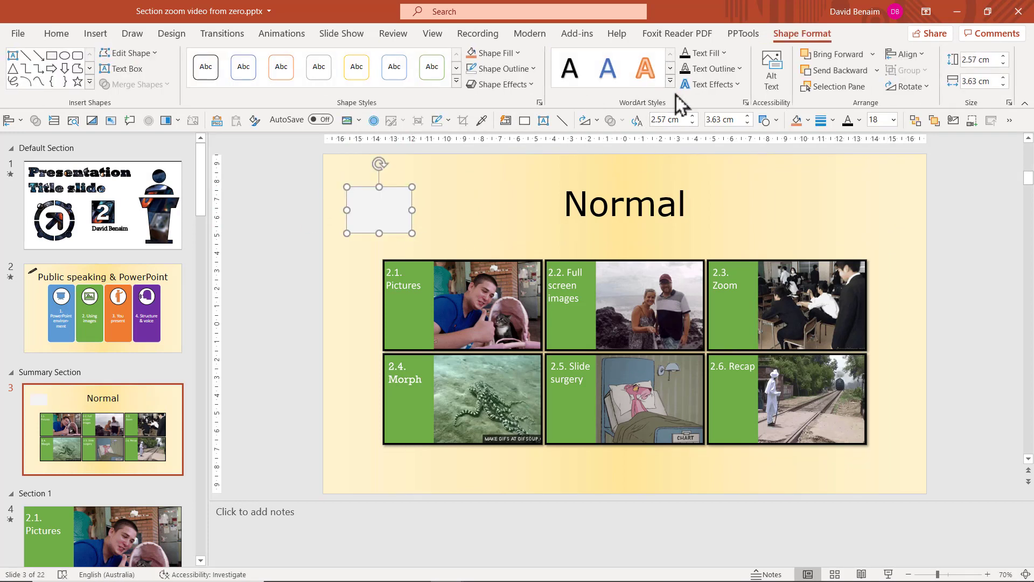
{"action": "type", "text": "asdasde"}
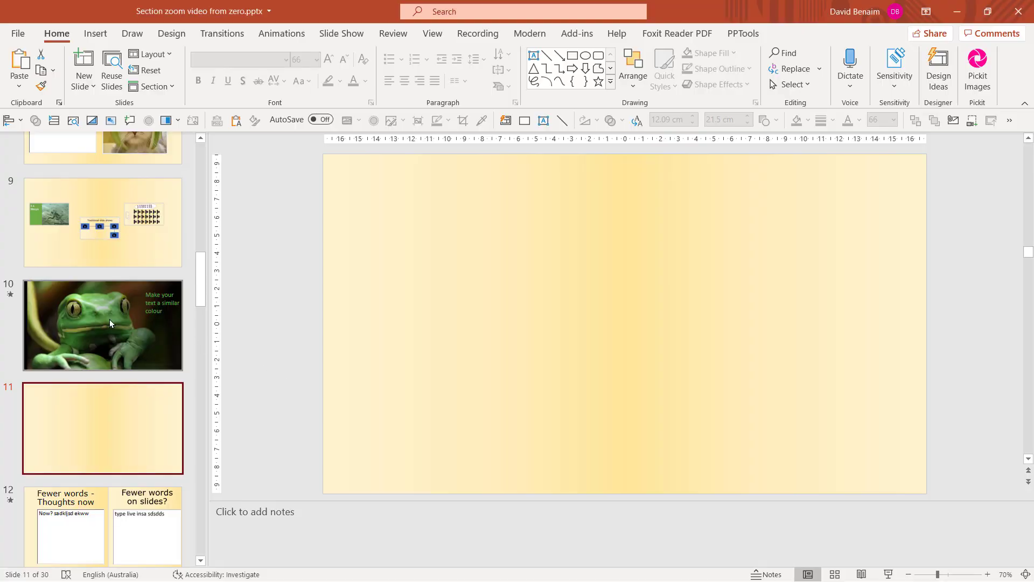
Add an enlarged zoom of frog slide 10 on blank slide 11, shifted up and left.
{"action": "left_click_drag", "start_coordinate": [110, 323], "coordinate": [490, 285]}
{"action": "left_click_drag", "start_coordinate": [566, 326], "coordinate": [753, 432]}
{"action": "left_click_drag", "start_coordinate": [633, 376], "coordinate": [615, 339]}
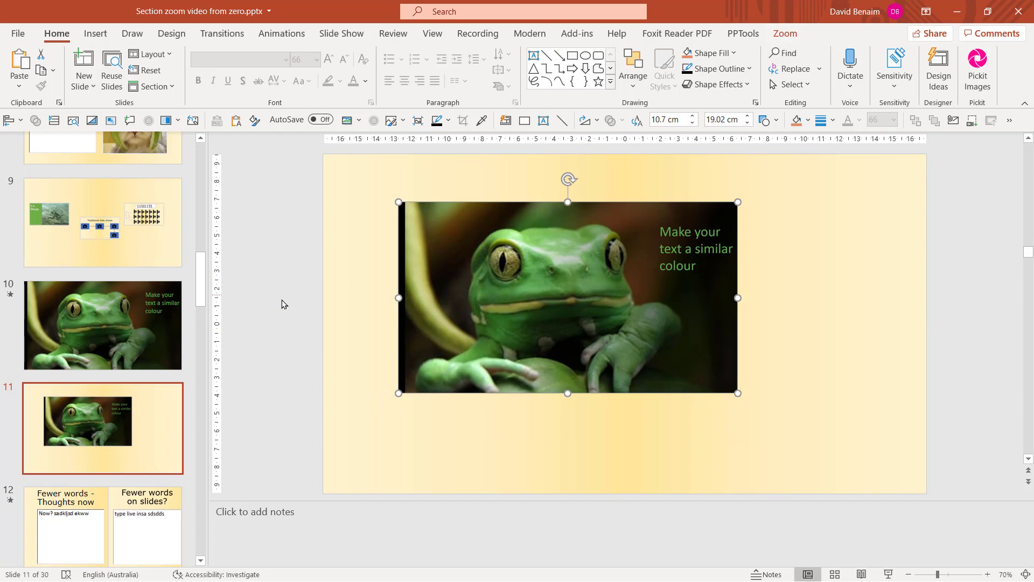
Give the frog slide's caption box an orange fill, then select the frog zoom on slide 11.
{"action": "left_click", "coordinate": [170, 322]}
{"action": "left_click", "coordinate": [828, 237]}
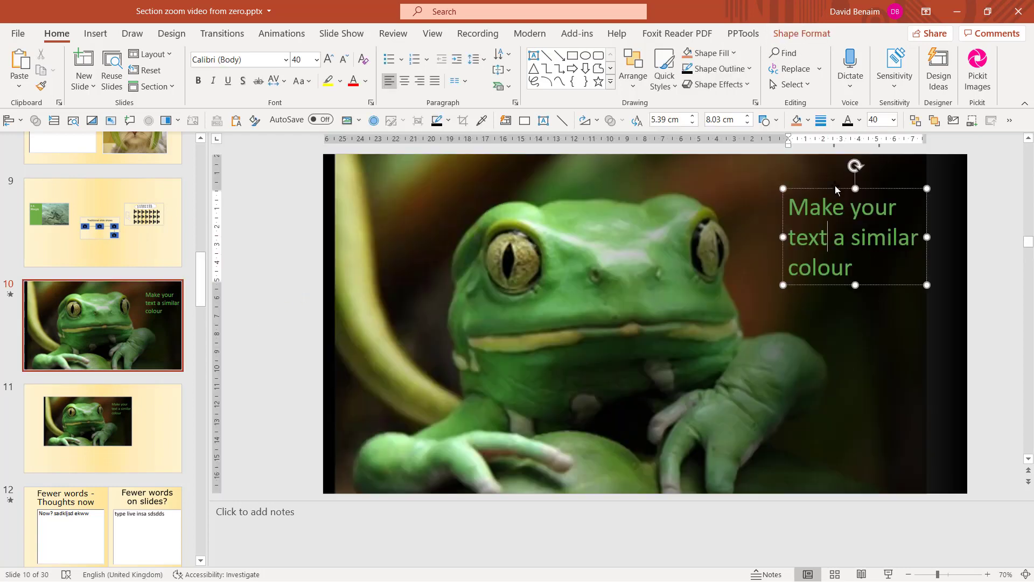
{"action": "key", "text": "ctrl+z"}
{"action": "key", "text": "ctrl+z"}
{"action": "key", "text": "ctrl+z"}
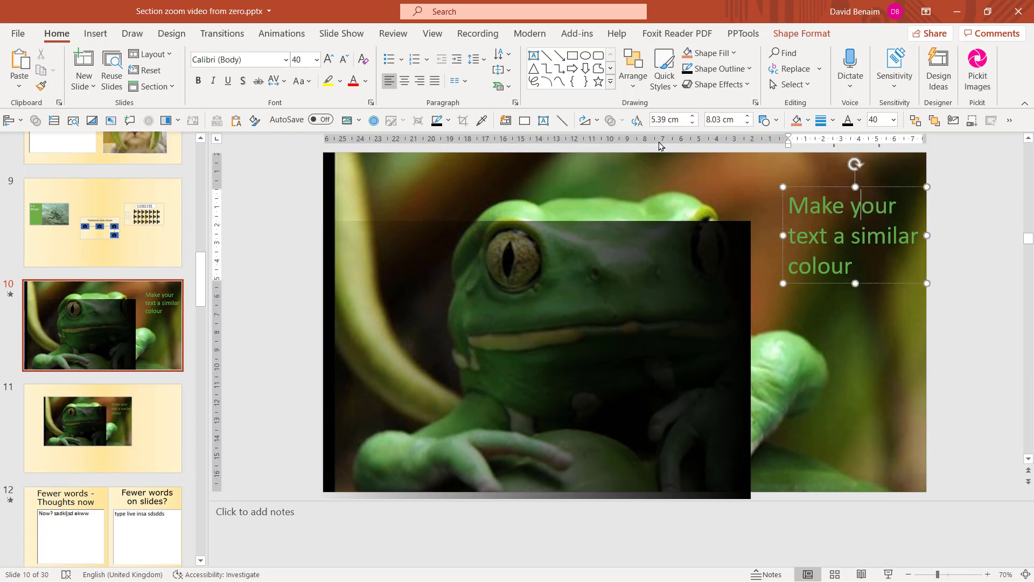
{"action": "triple_click", "coordinate": [844, 223]}
{"action": "left_click", "coordinate": [709, 53]}
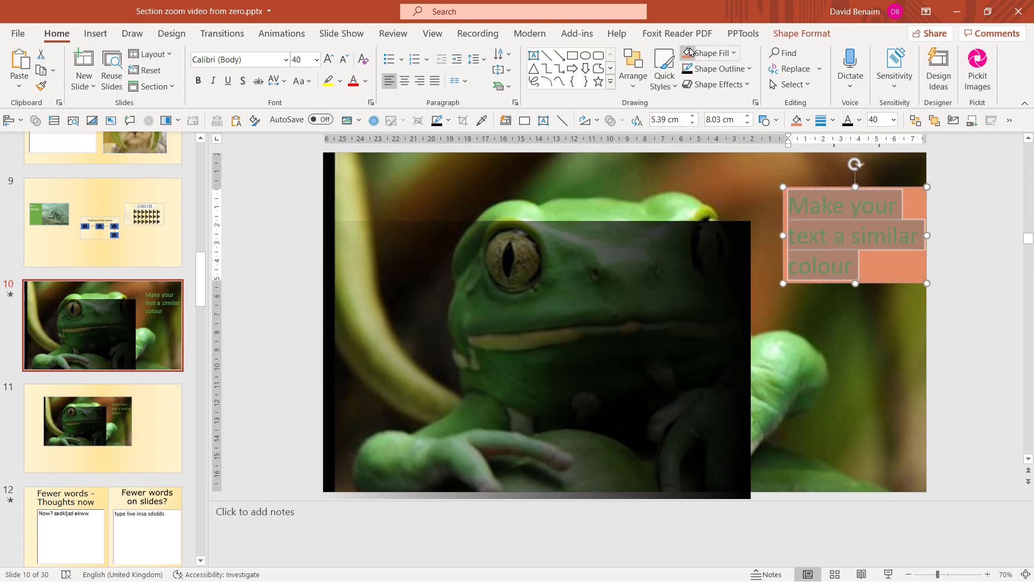
{"action": "left_click", "coordinate": [185, 399]}
{"action": "left_click", "coordinate": [566, 222]}
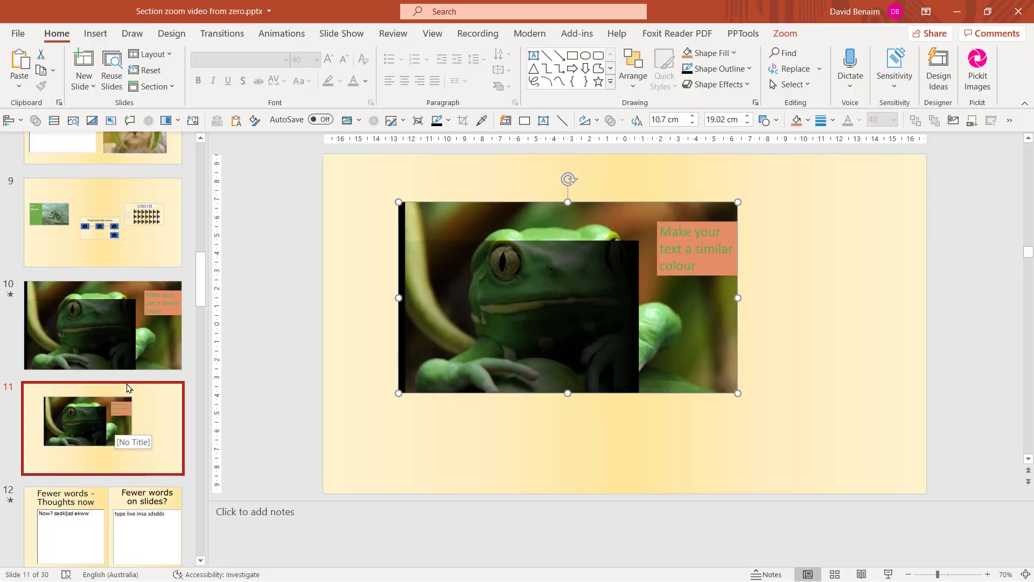
Delete the frog slide and check the now-broken zoom object on slide 11.
{"action": "left_click", "coordinate": [132, 340]}
{"action": "key", "text": "Delete"}
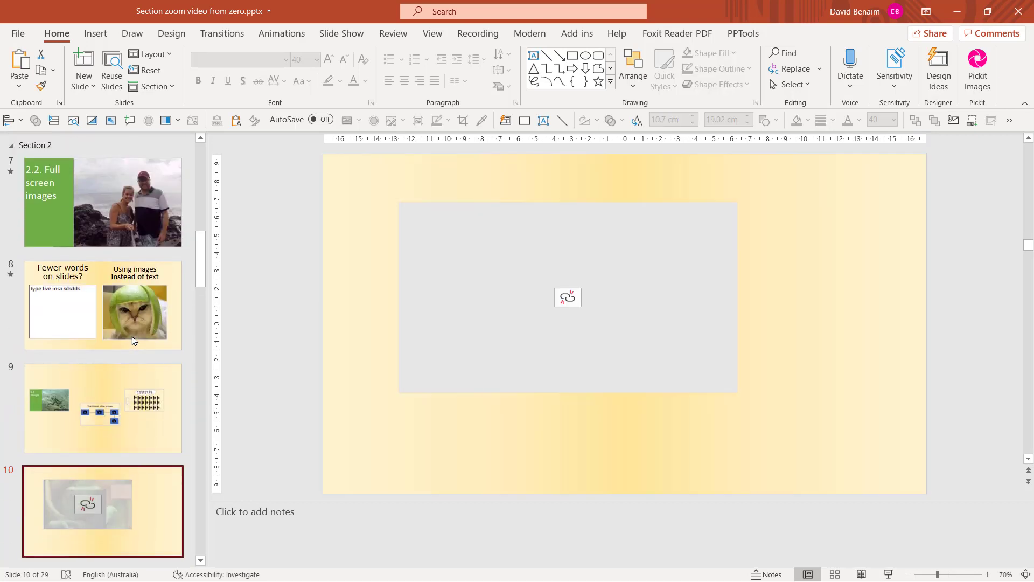
{"action": "left_click", "coordinate": [629, 293]}
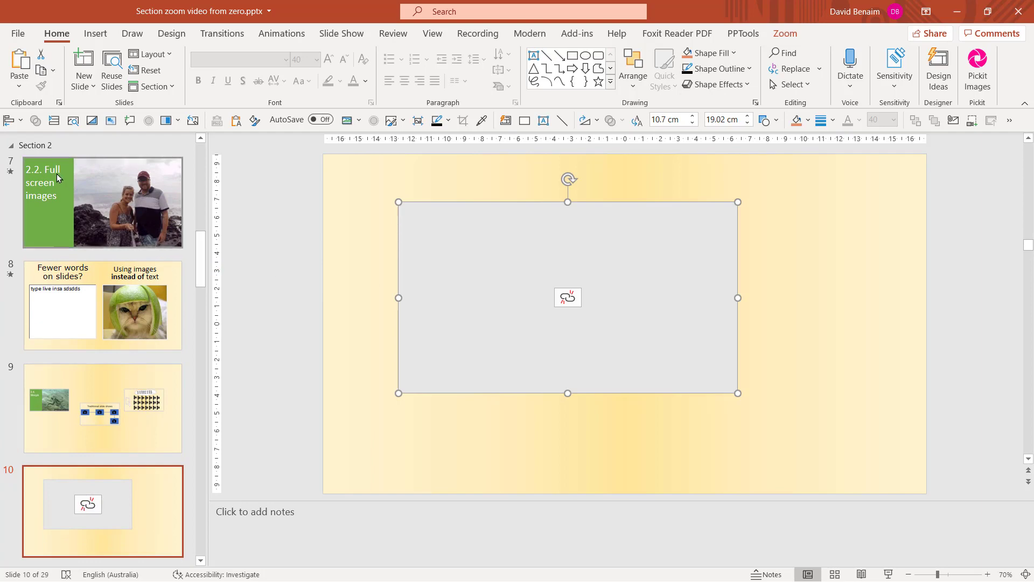
{"action": "left_click", "coordinate": [43, 157]}
Delete the 2.2. Full screen images slide.
{"action": "scroll", "coordinate": [44, 161], "scroll_direction": "up", "scroll_amount": 5}
{"action": "left_click", "coordinate": [92, 405]}
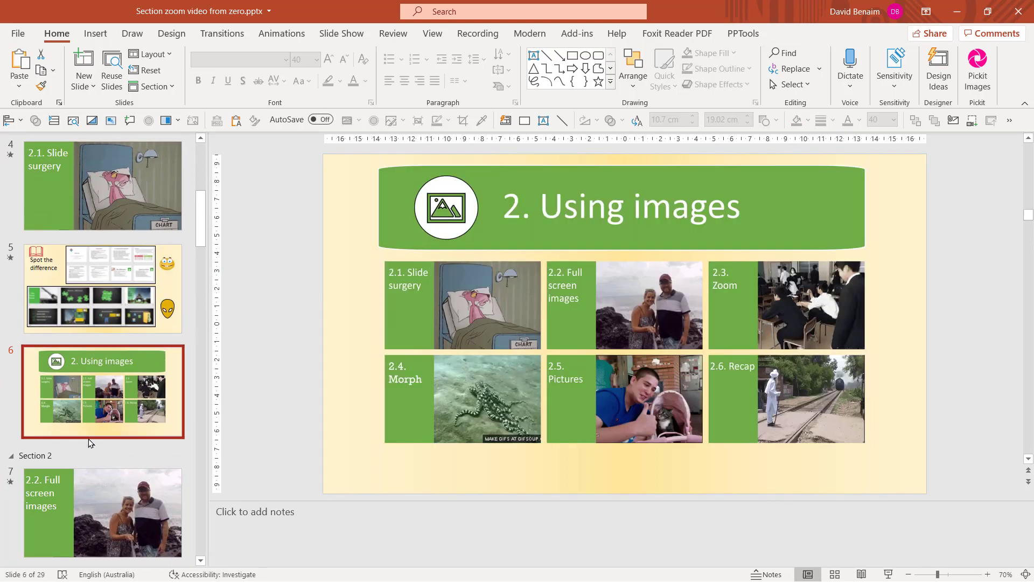
{"action": "left_click", "coordinate": [80, 518]}
{"action": "key", "text": "Delete"}
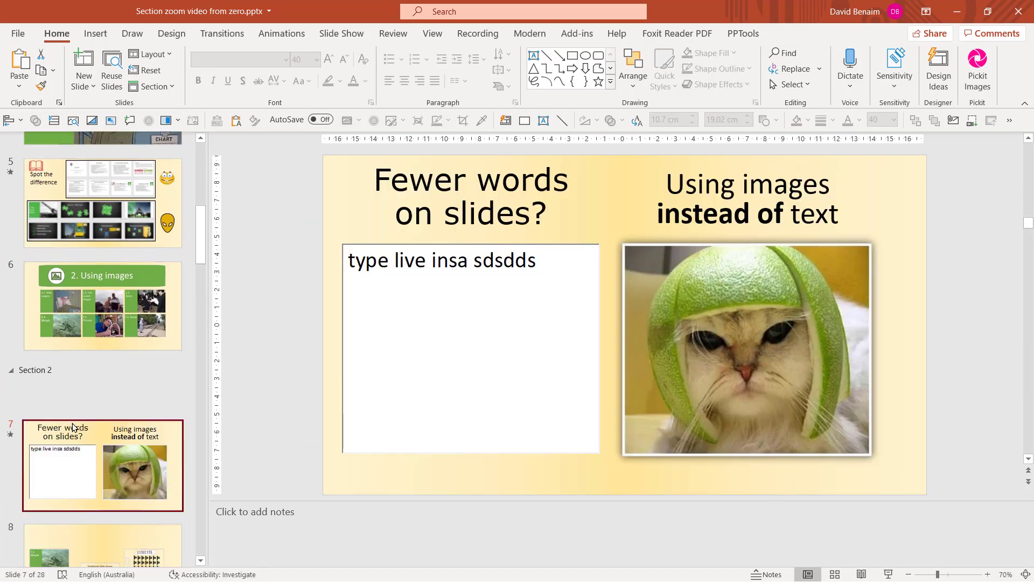
{"action": "key", "text": "Up"}
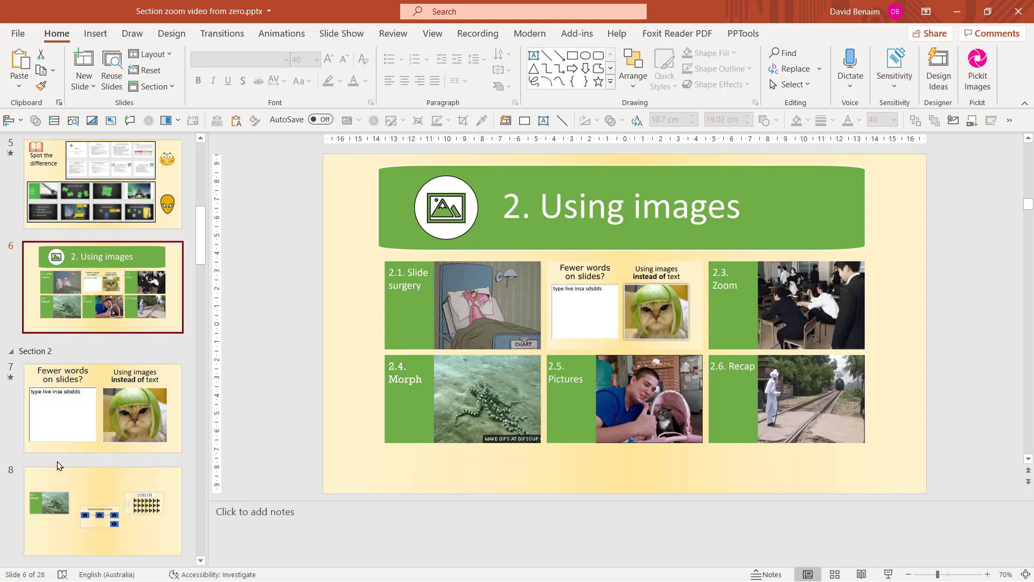
Delete Section 2 with its slides, then undo both deletions.
{"action": "left_click", "coordinate": [38, 353]}
{"action": "key", "text": "Delete"}
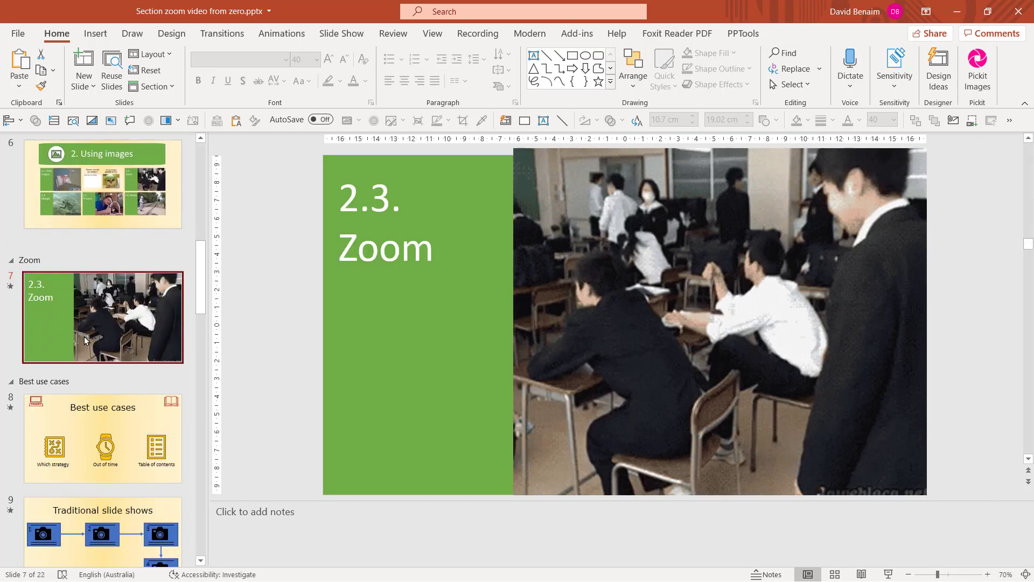
{"action": "key", "text": "Up"}
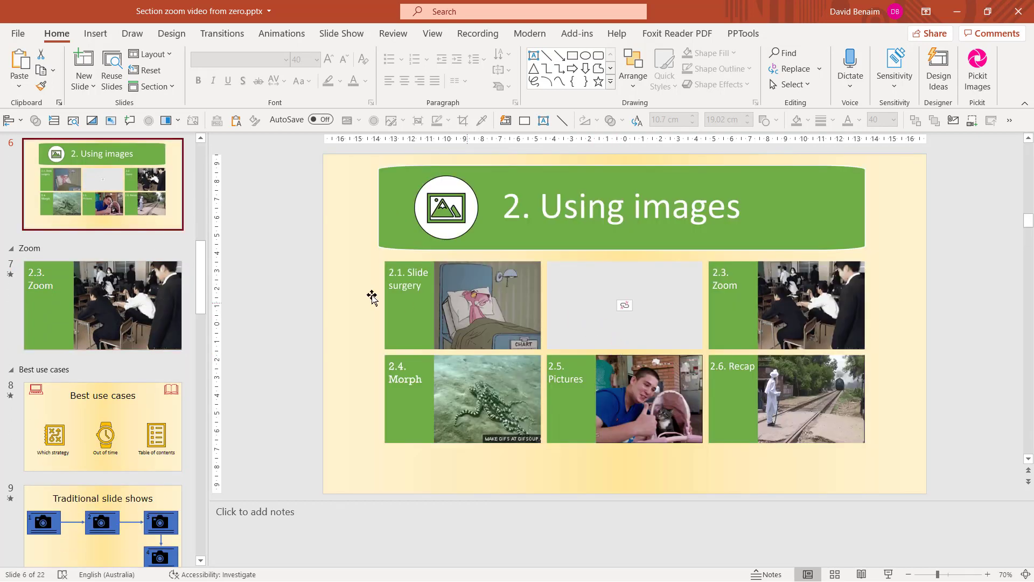
{"action": "key", "text": "ctrl+z"}
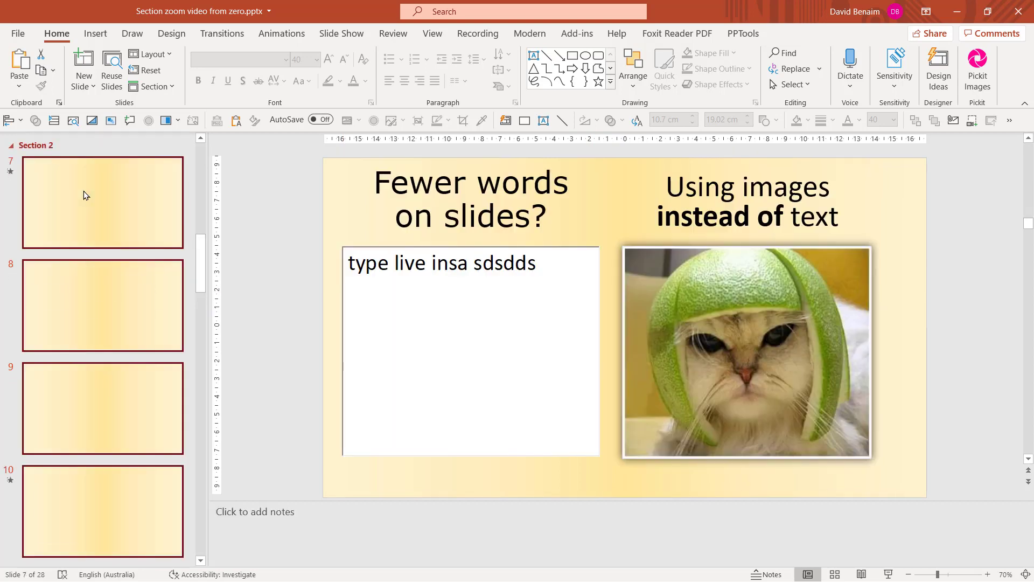
{"action": "key", "text": "ctrl+z"}
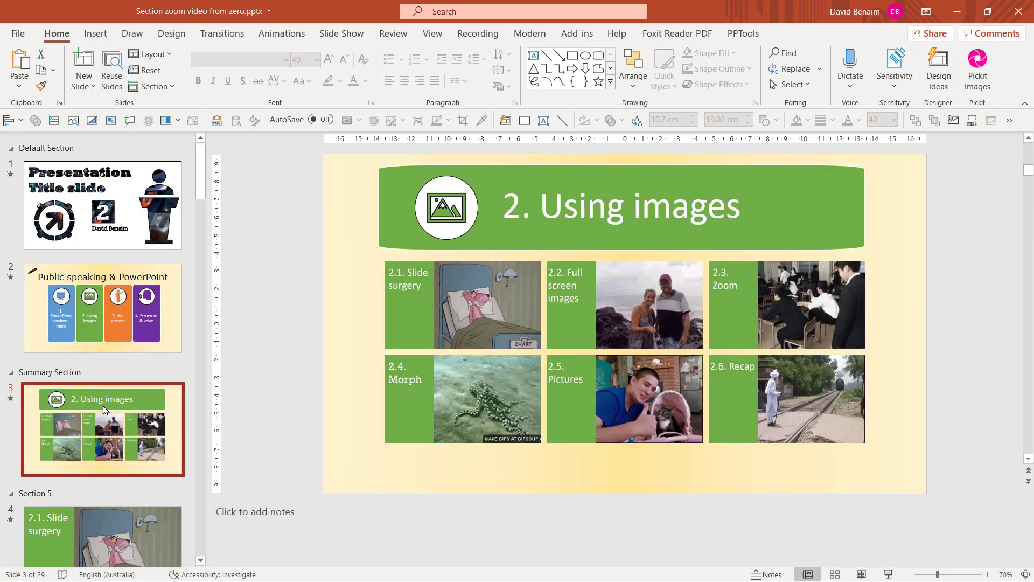
Paste the copied '2. Using images' slide into a new blank presentation and inspect its zoom tiles and paste options.
{"action": "key", "text": "ctrl+n"}
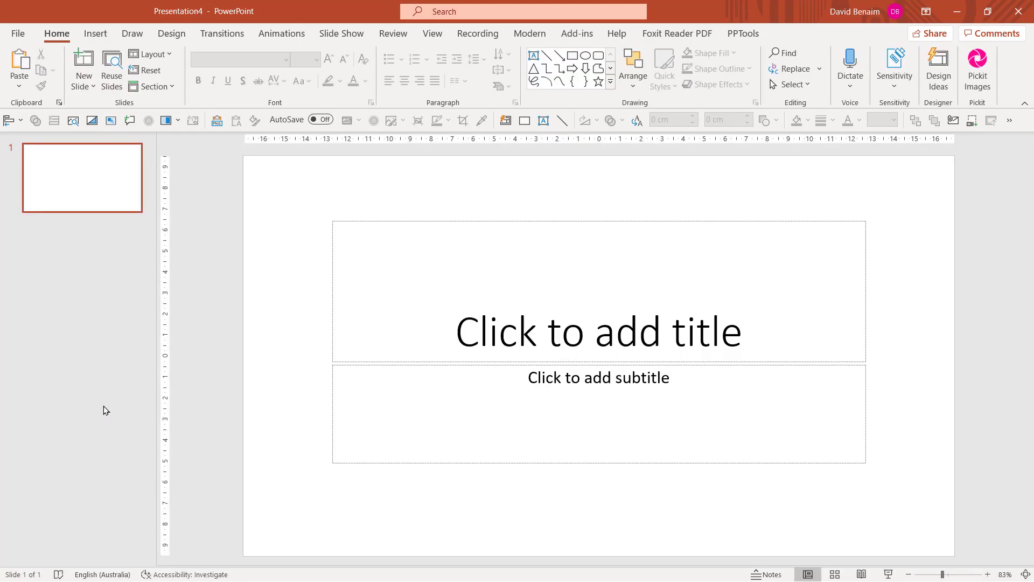
{"action": "key", "text": "ctrl+v"}
{"action": "left_click", "coordinate": [397, 296]}
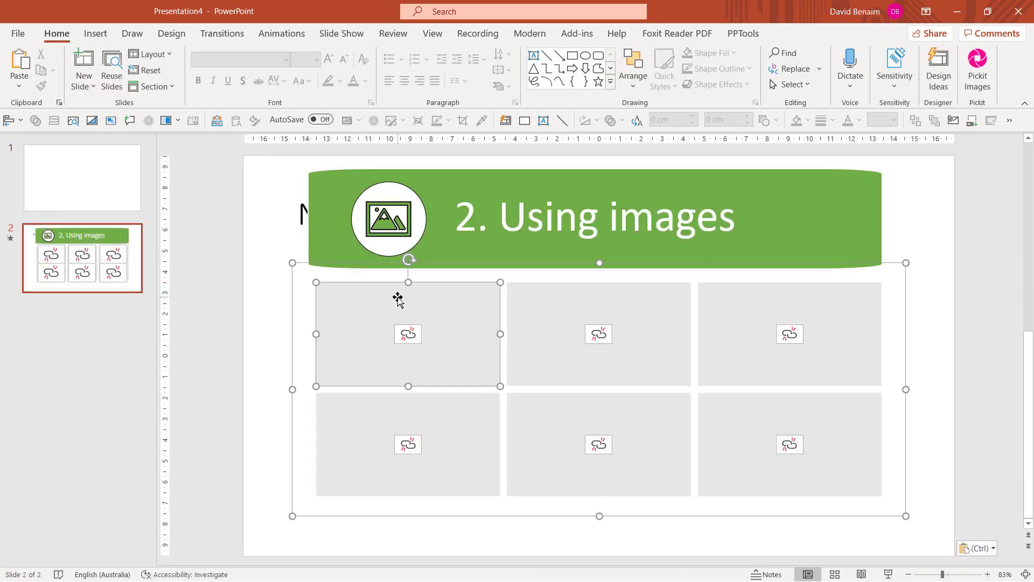
{"action": "left_click", "coordinate": [563, 313]}
{"action": "left_click", "coordinate": [800, 333]}
{"action": "left_click", "coordinate": [488, 411]}
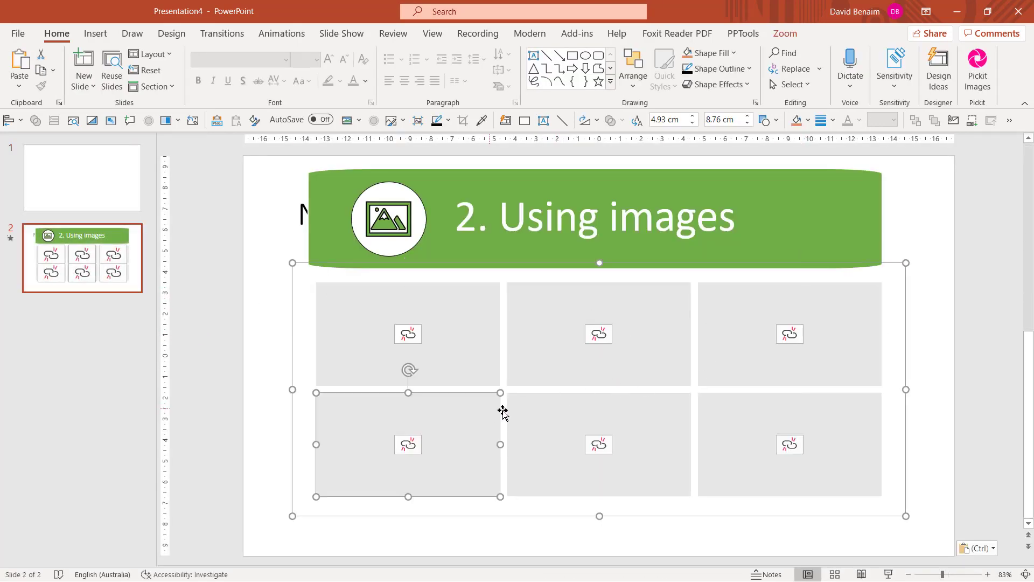
{"action": "left_click", "coordinate": [557, 425]}
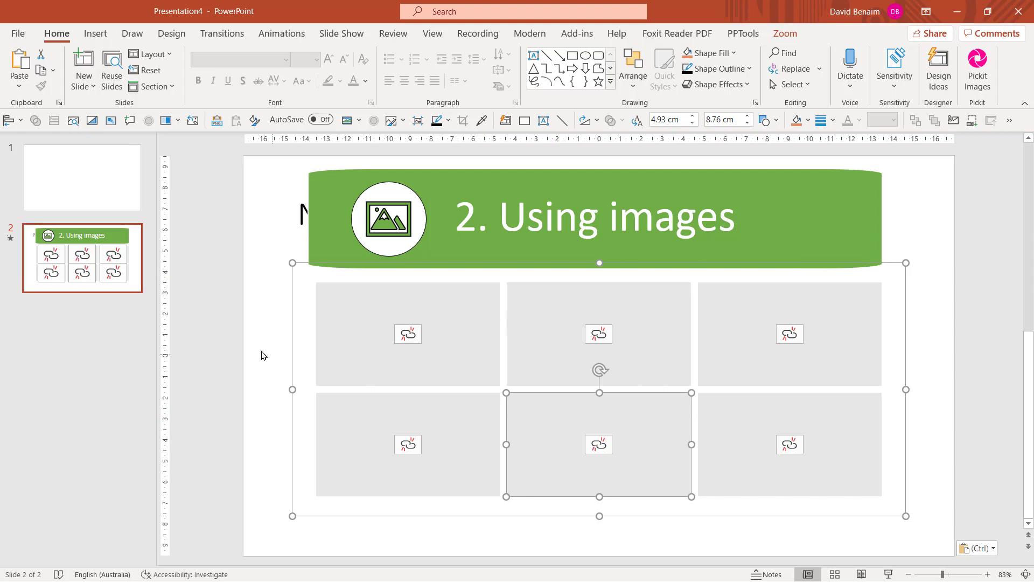
{"action": "left_click", "coordinate": [993, 548]}
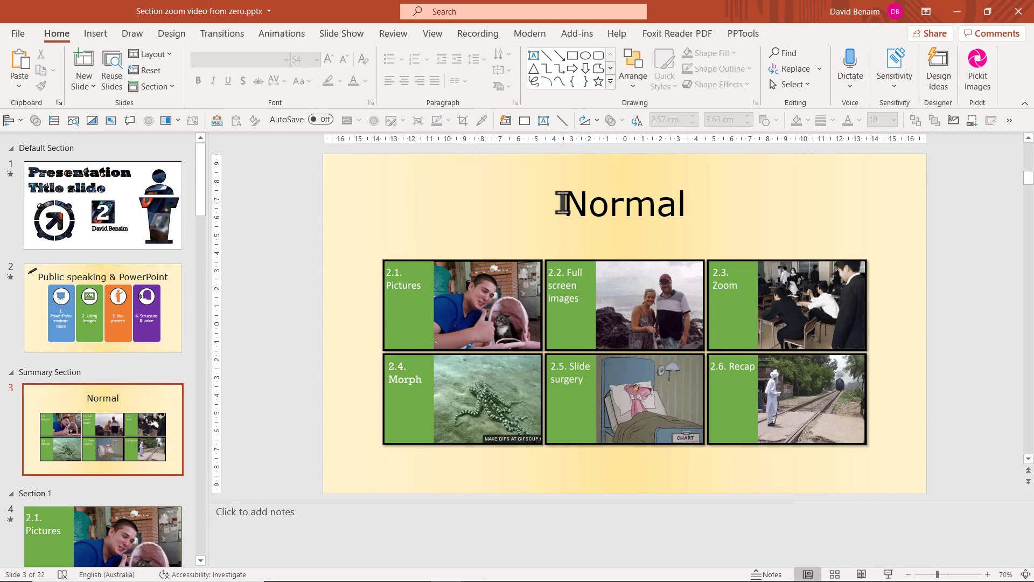
On slide 2, select the green '2. Using images' shape and its image icon for copying.
{"action": "left_click", "coordinate": [117, 303]}
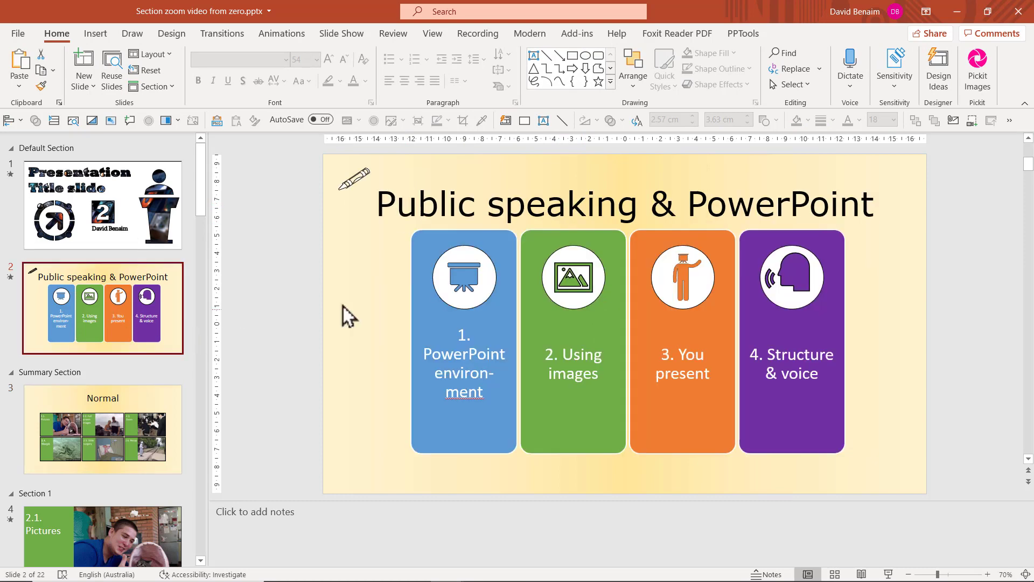
{"action": "left_click", "coordinate": [541, 380]}
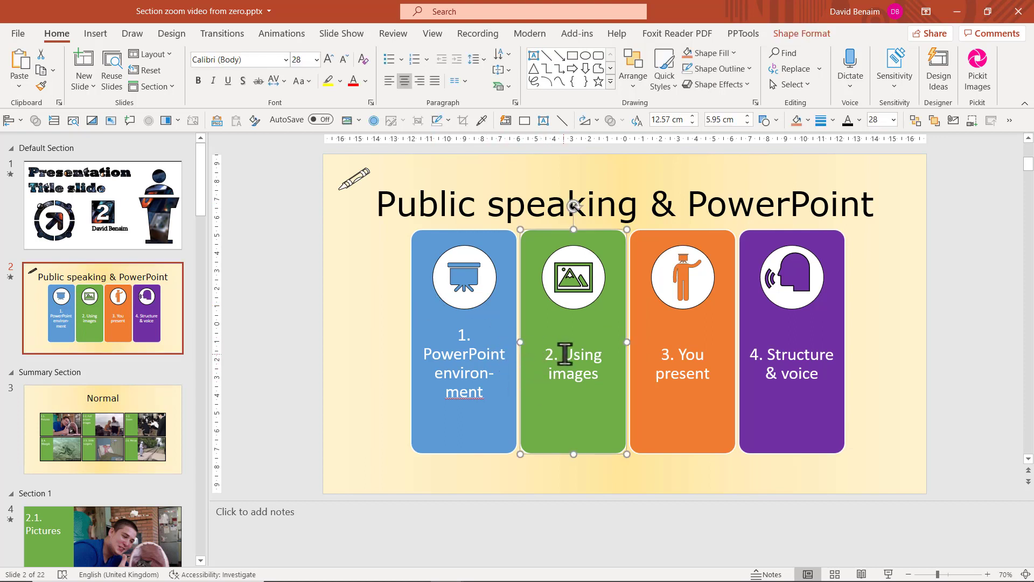
{"action": "scroll", "coordinate": [82, 433], "scroll_direction": "down", "scroll_amount": 5}
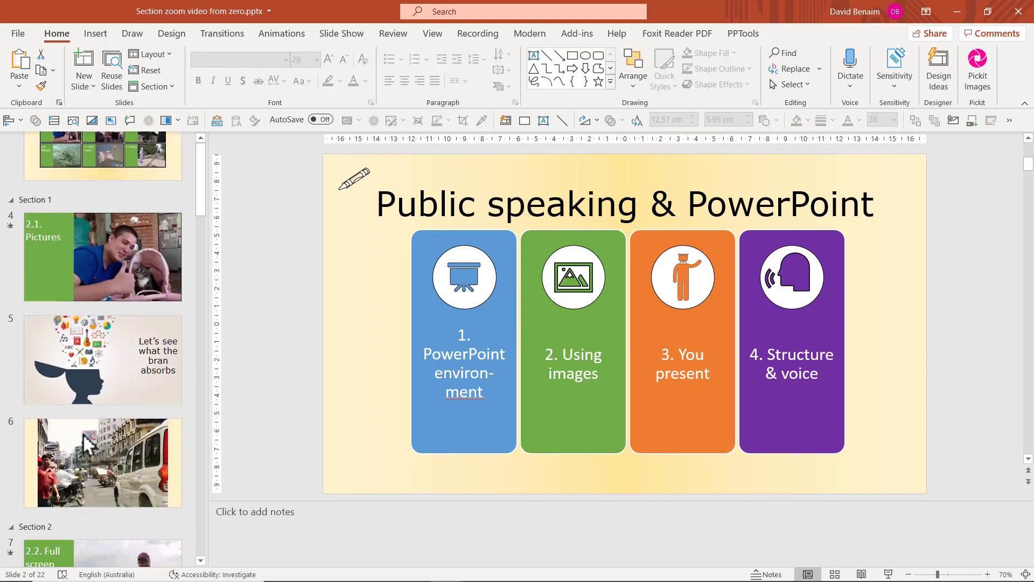
{"action": "scroll", "coordinate": [83, 433], "scroll_direction": "up", "scroll_amount": 5}
{"action": "left_click", "coordinate": [161, 320]}
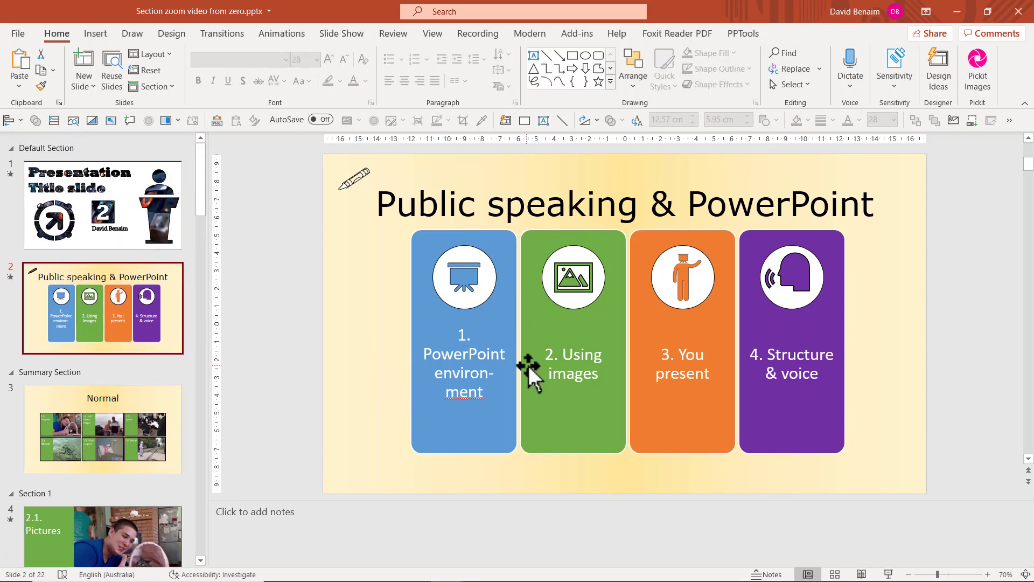
{"action": "left_click", "coordinate": [421, 309]}
{"action": "left_click", "coordinate": [545, 325]}
{"action": "left_click", "coordinate": [638, 325]}
{"action": "left_click", "coordinate": [752, 315]}
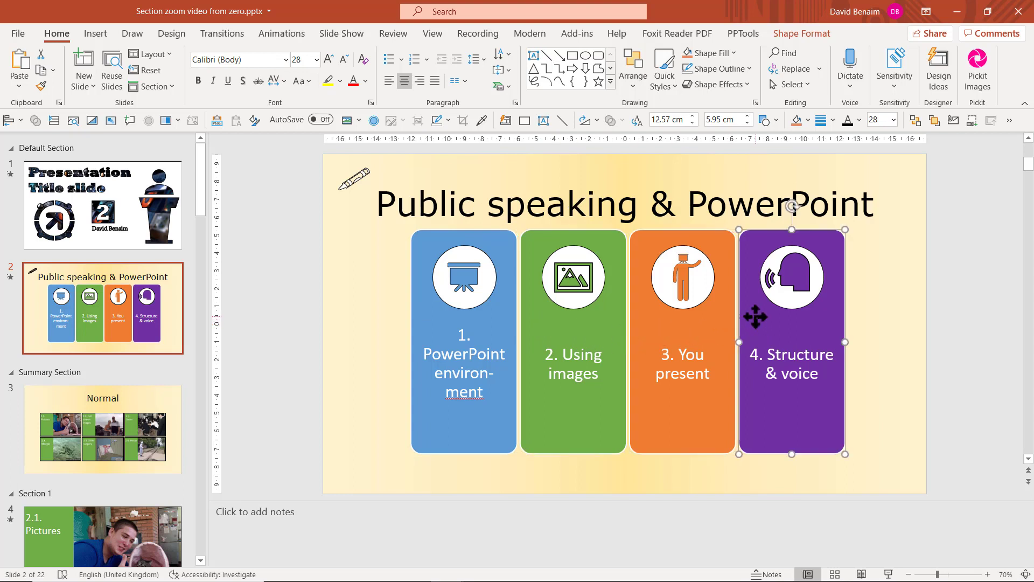
{"action": "left_click", "coordinate": [574, 318]}
{"action": "left_click", "coordinate": [577, 282]}
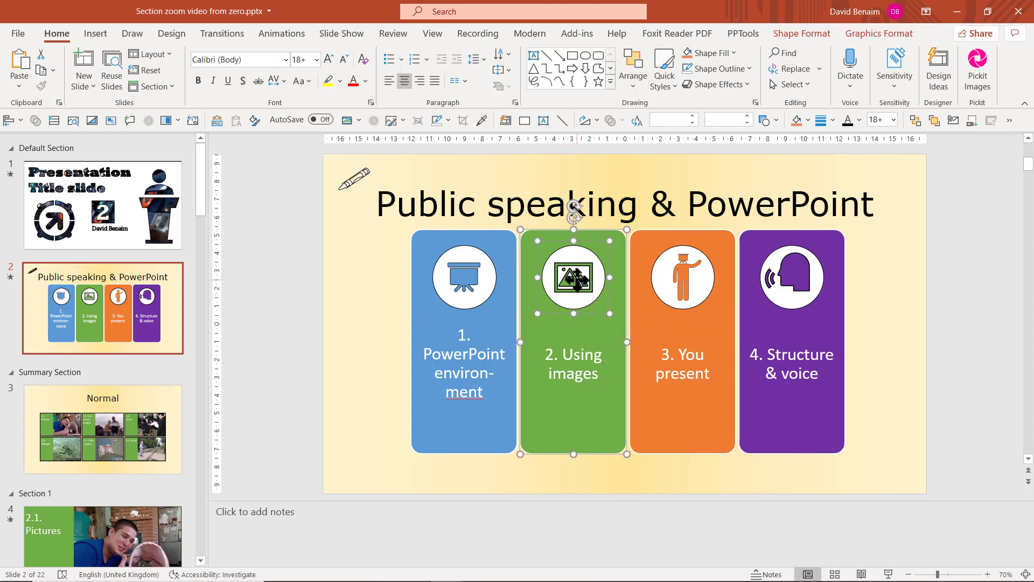
Paste the green shape onto the 'Normal' slide, stretch it into a top banner, and place the image icon at its left.
{"action": "left_click", "coordinate": [124, 400]}
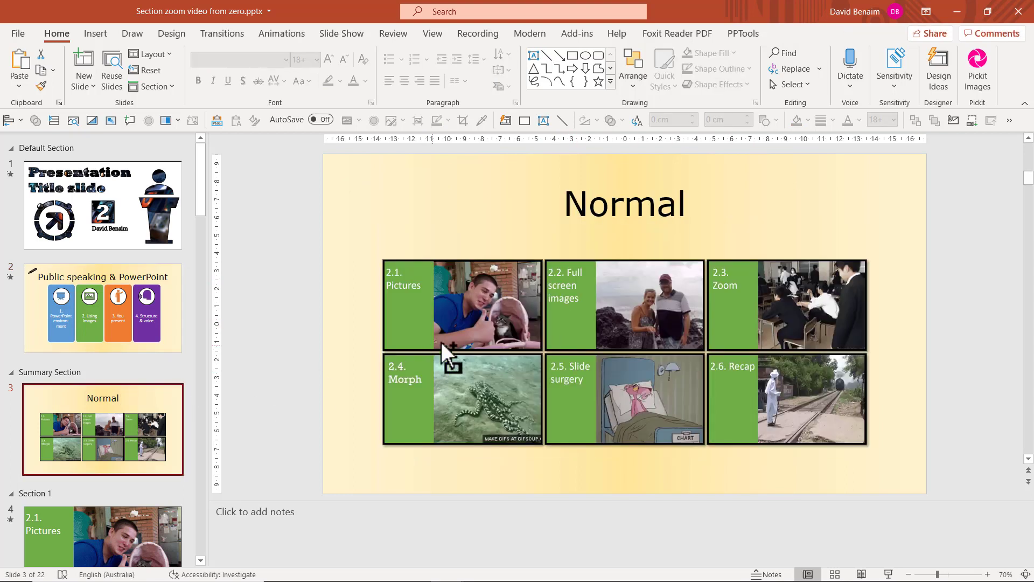
{"action": "key", "text": "ctrl+v"}
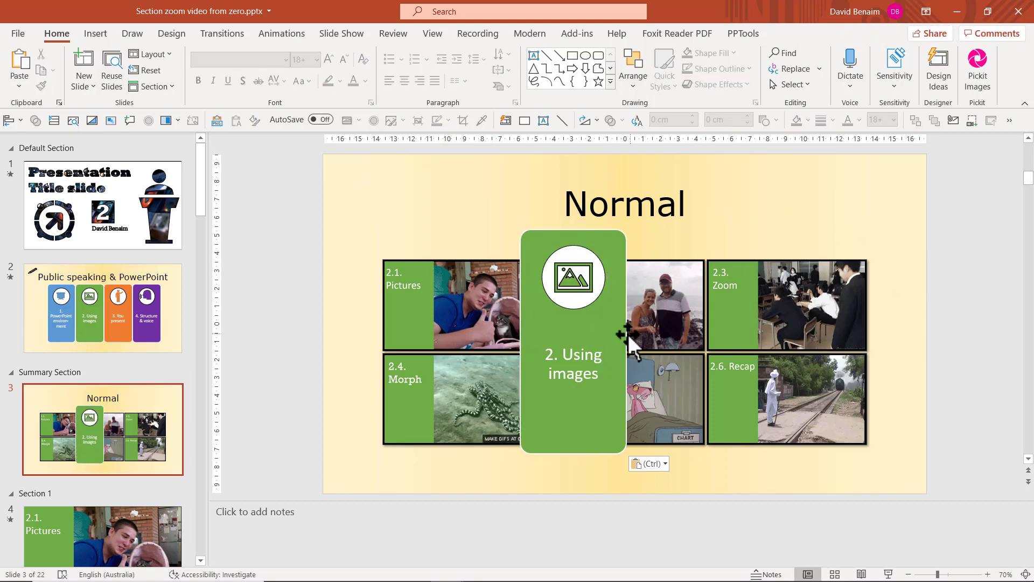
{"action": "left_click_drag", "start_coordinate": [622, 337], "coordinate": [471, 273]}
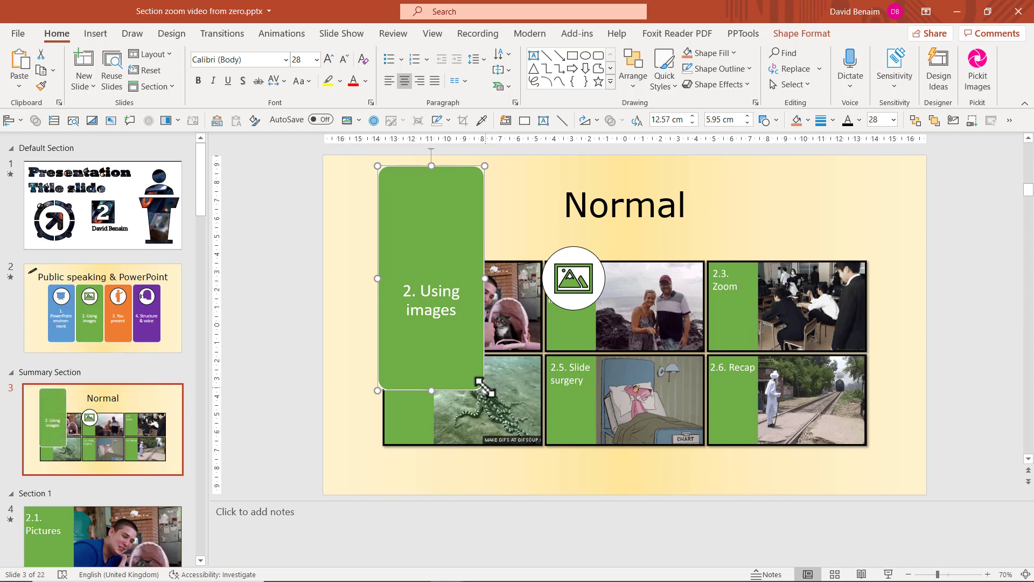
{"action": "left_click_drag", "start_coordinate": [484, 389], "coordinate": [863, 247]}
{"action": "left_click_drag", "start_coordinate": [566, 273], "coordinate": [435, 200]}
Set the banner's text box top and bottom margins to 0 in Format Shape.
{"action": "left_click", "coordinate": [602, 178]}
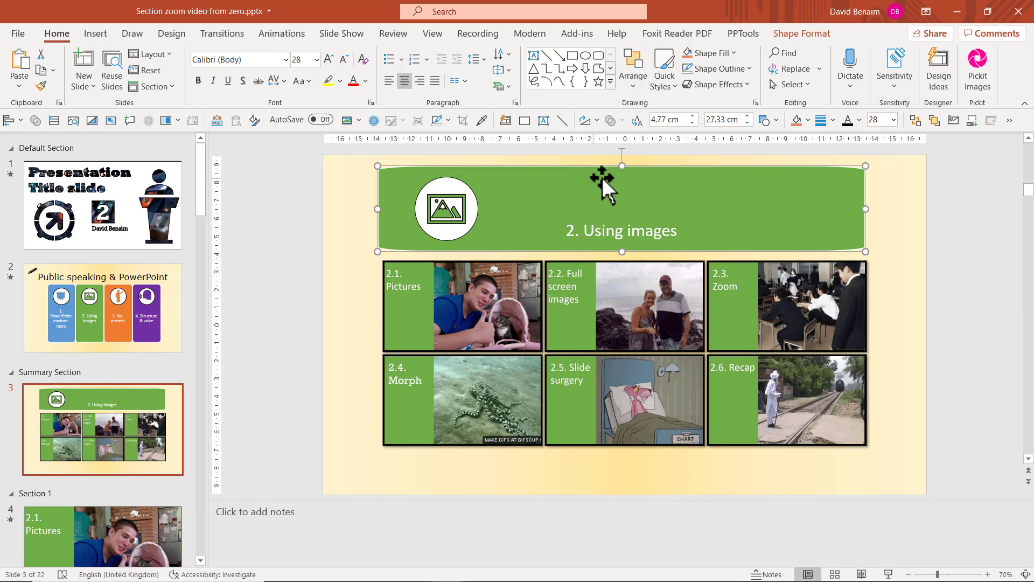
{"action": "right_click", "coordinate": [696, 196]}
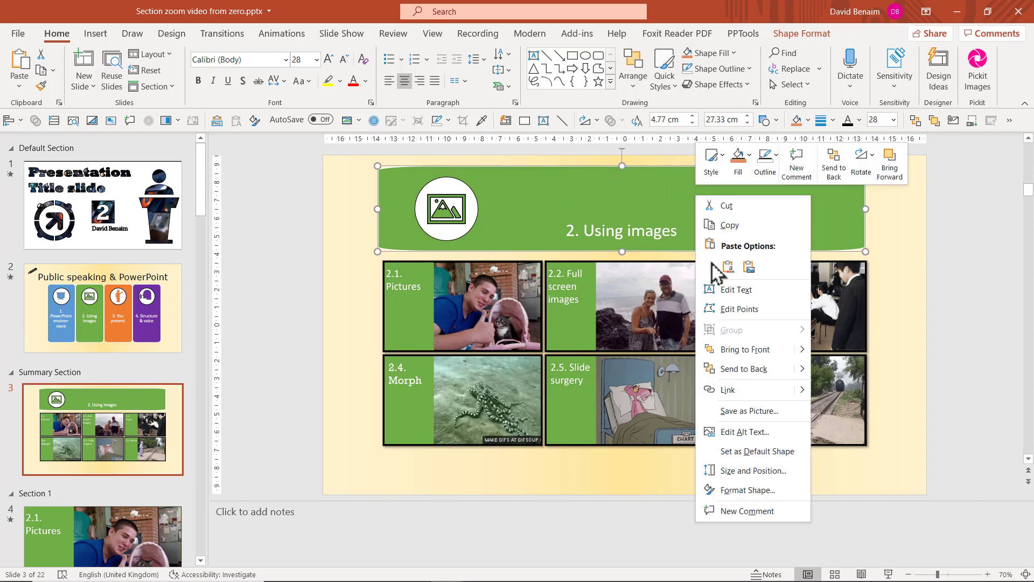
{"action": "left_click", "coordinate": [762, 491]}
{"action": "left_click", "coordinate": [938, 171]}
{"action": "left_click", "coordinate": [914, 193]}
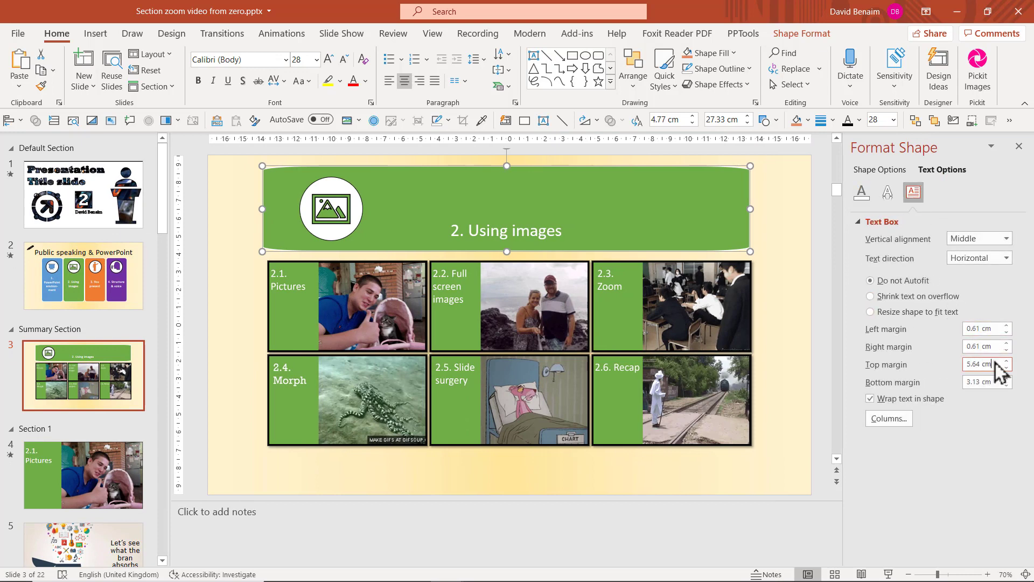
{"action": "type", "text": "0"}
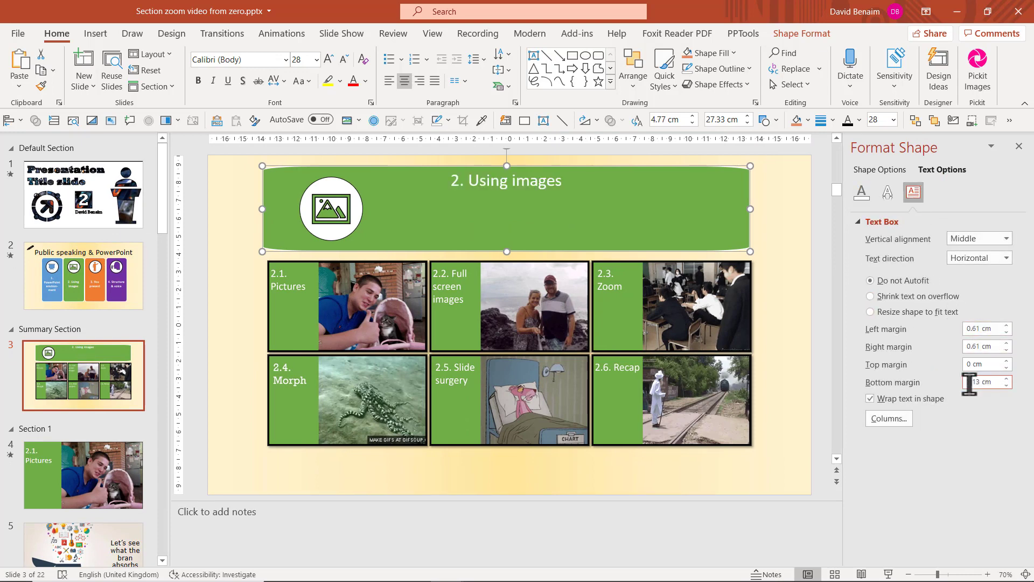
{"action": "type", "text": "0"}
{"action": "key", "text": "Return"}
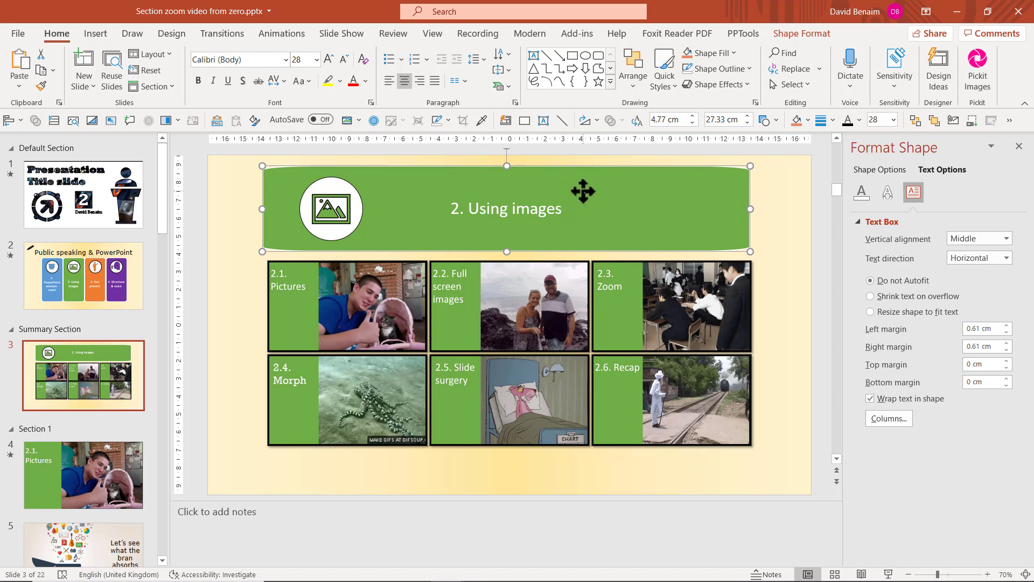
Enlarge the banner's '2. Using images' text to 60 pt.
{"action": "left_click", "coordinate": [330, 58]}
{"action": "left_click", "coordinate": [330, 59]}
{"action": "left_click", "coordinate": [329, 59]}
{"action": "left_click", "coordinate": [330, 59]}
{"action": "left_click", "coordinate": [329, 58]}
{"action": "left_click", "coordinate": [329, 59]}
{"action": "left_click", "coordinate": [329, 59]}
{"action": "left_click", "coordinate": [134, 346]}
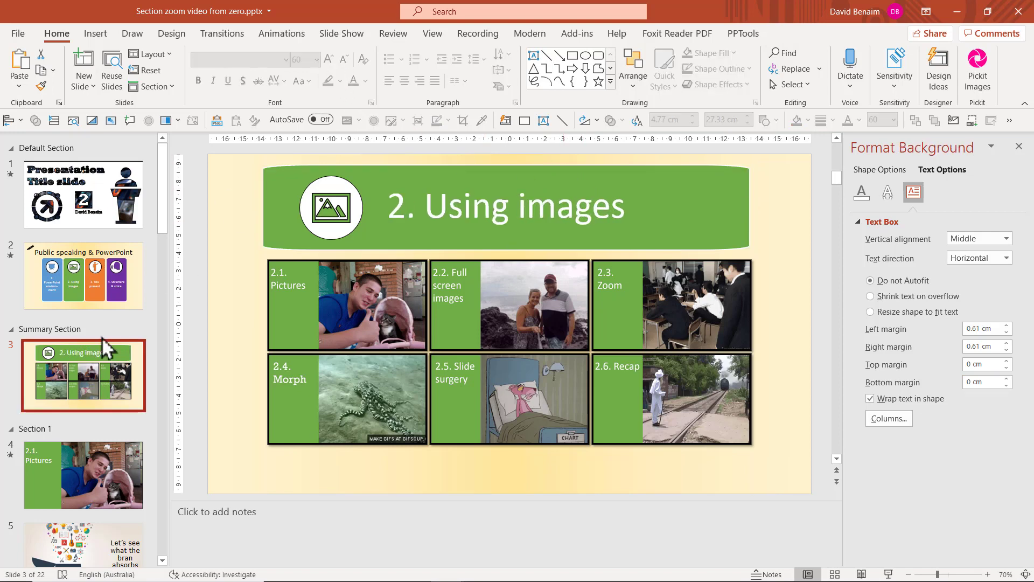
Close the background pane, present from slide 2 into the summary slide, then exit and reopen slide 3.
{"action": "left_click", "coordinate": [108, 285]}
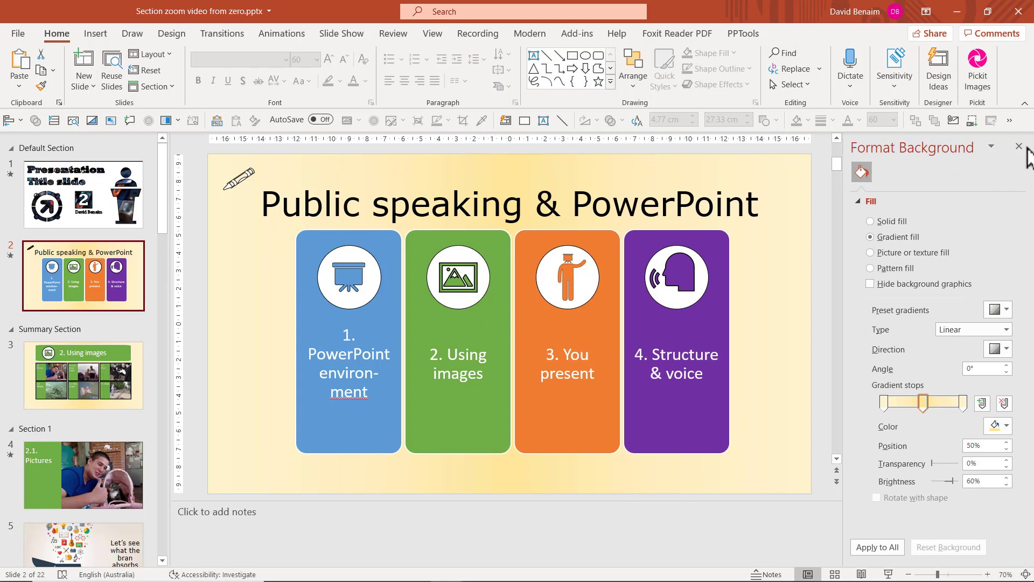
{"action": "left_click", "coordinate": [1019, 146]}
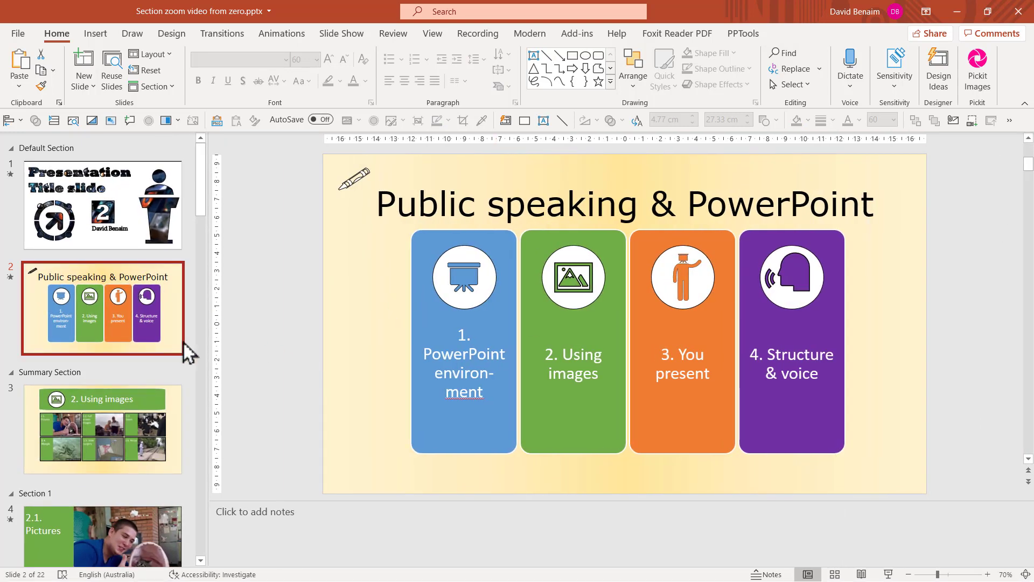
{"action": "key", "text": "shift+F5"}
{"action": "left_click", "coordinate": [182, 341]}
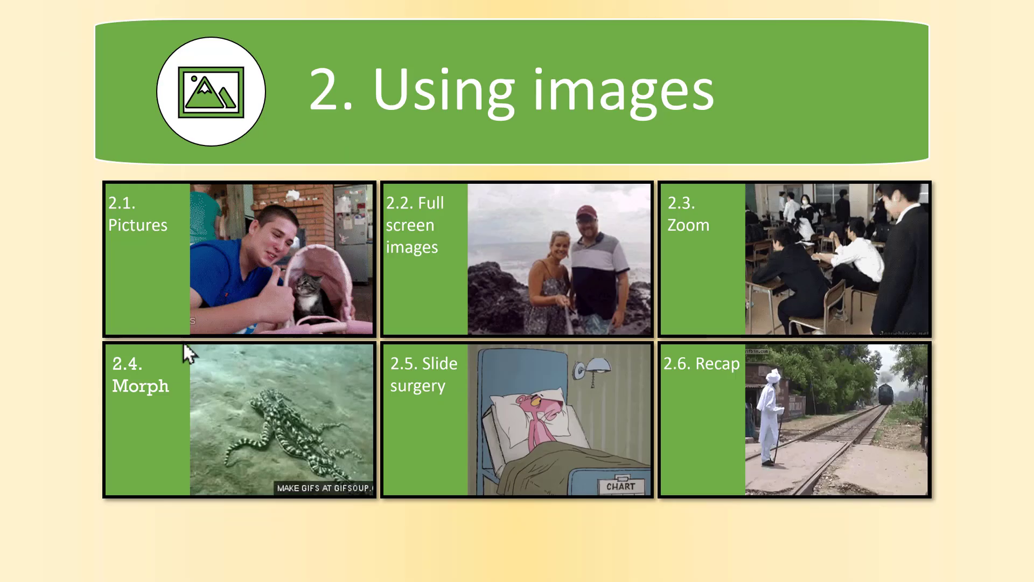
{"action": "key", "text": "Escape"}
{"action": "left_click", "coordinate": [108, 402]}
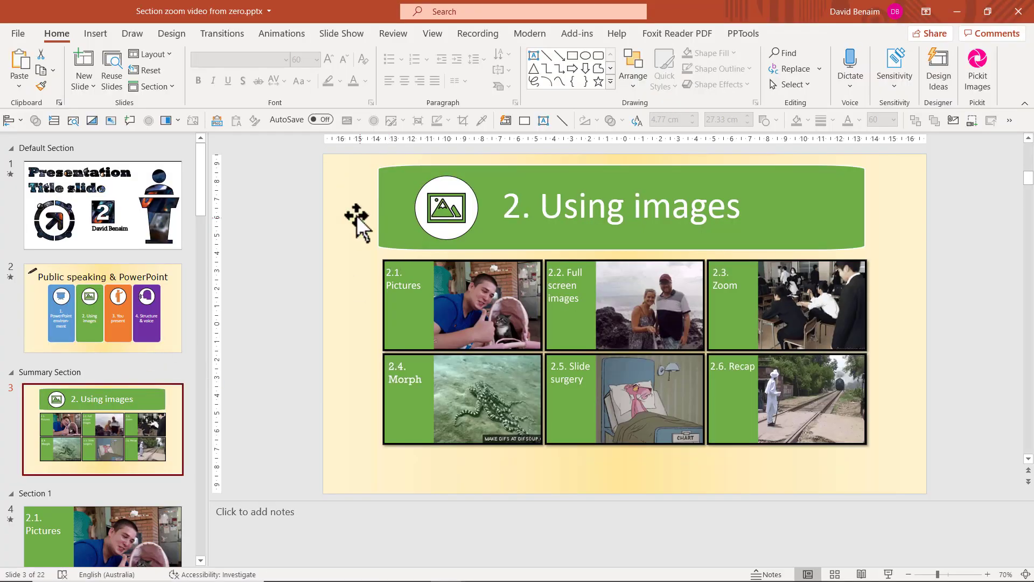
Apply the Morph transition to the '2. Using images' summary slide.
{"action": "left_click", "coordinate": [222, 33]}
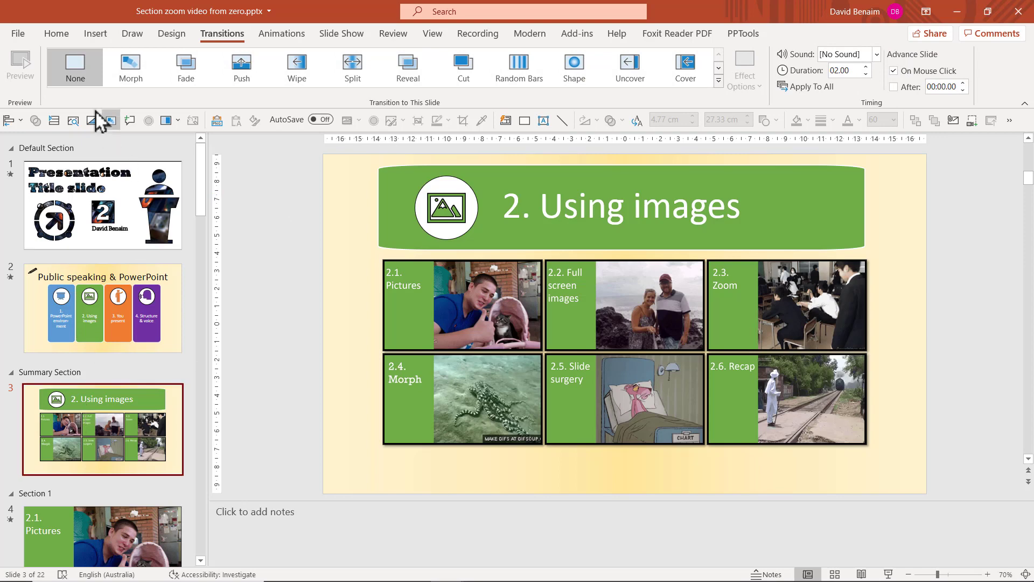
{"action": "left_click", "coordinate": [140, 70]}
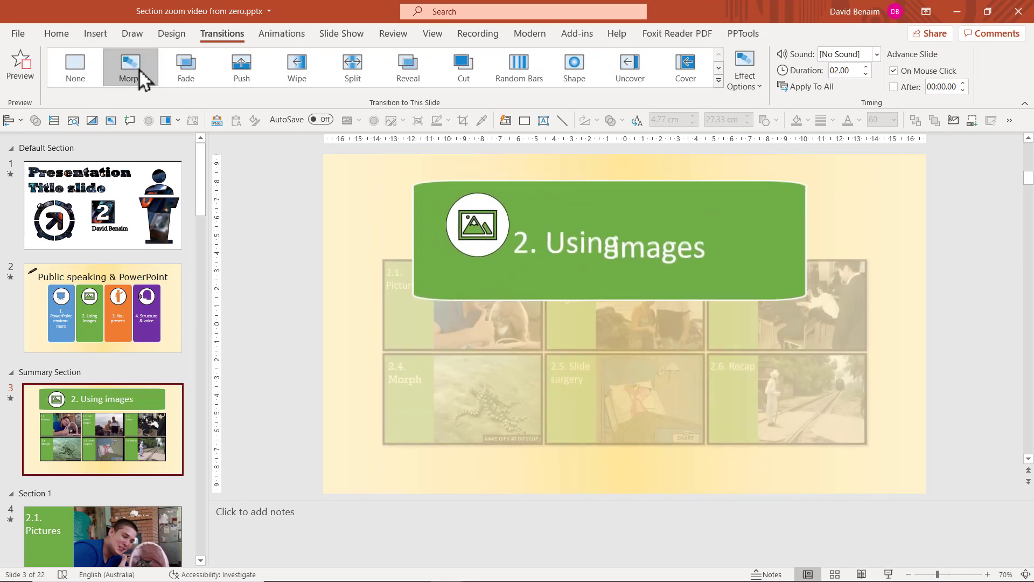
{"action": "key", "text": "Page_Up"}
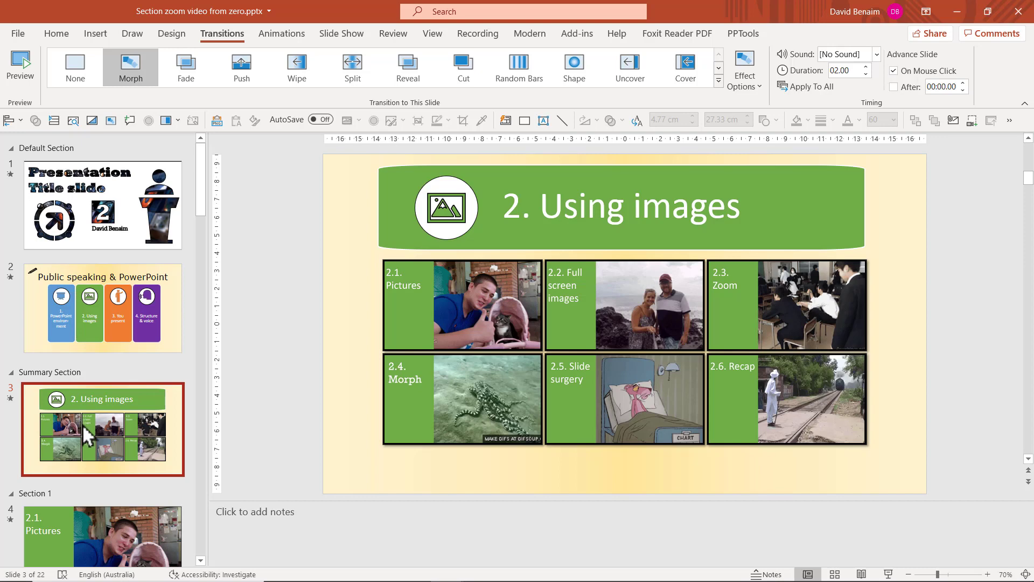
Move the Pictures section further down and renumber its title to '2.4. Pictures'.
{"action": "scroll", "coordinate": [82, 427], "scroll_direction": "down", "scroll_amount": 5}
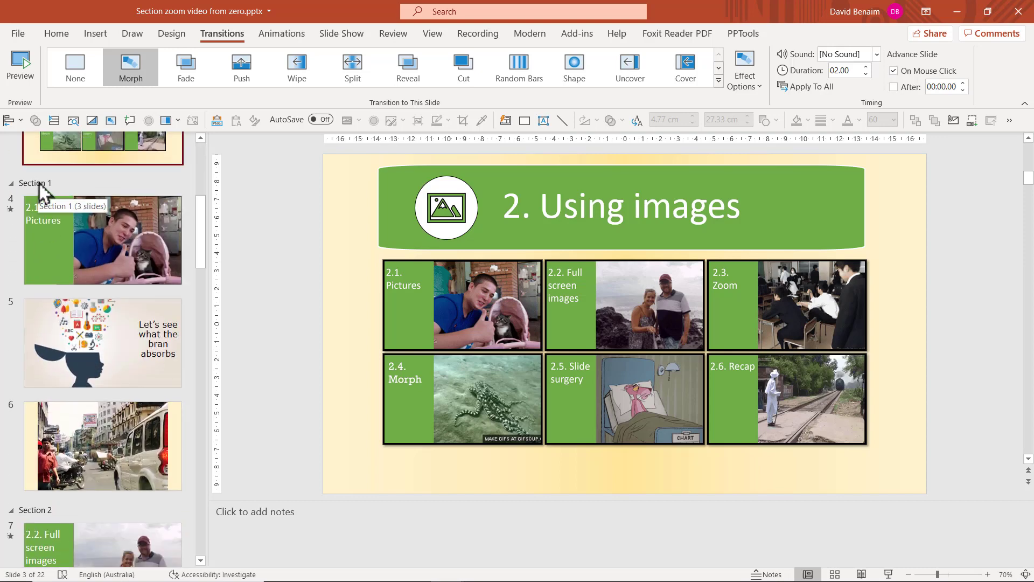
{"action": "left_click_drag", "start_coordinate": [38, 183], "coordinate": [34, 266]}
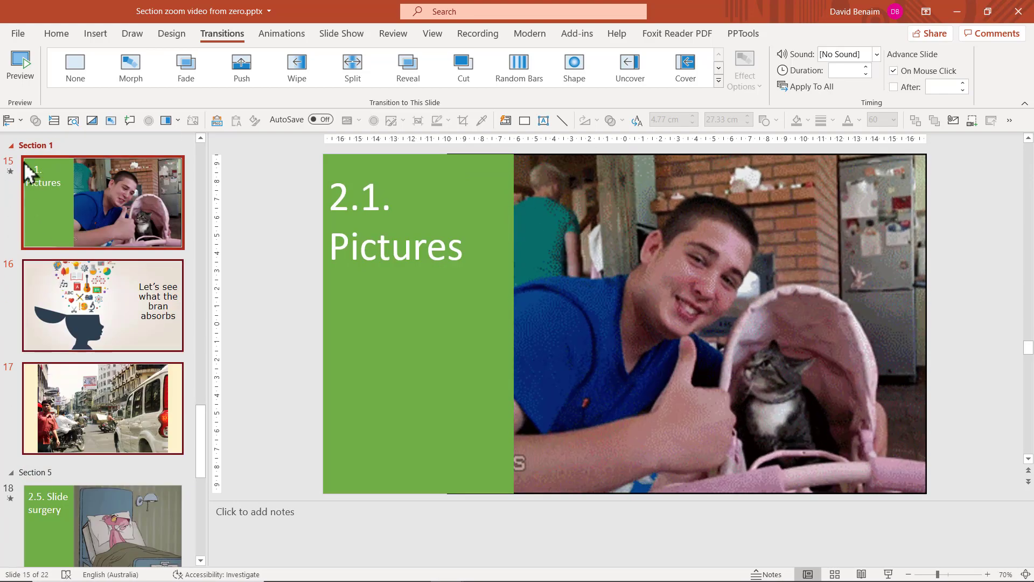
{"action": "left_click", "coordinate": [360, 198]}
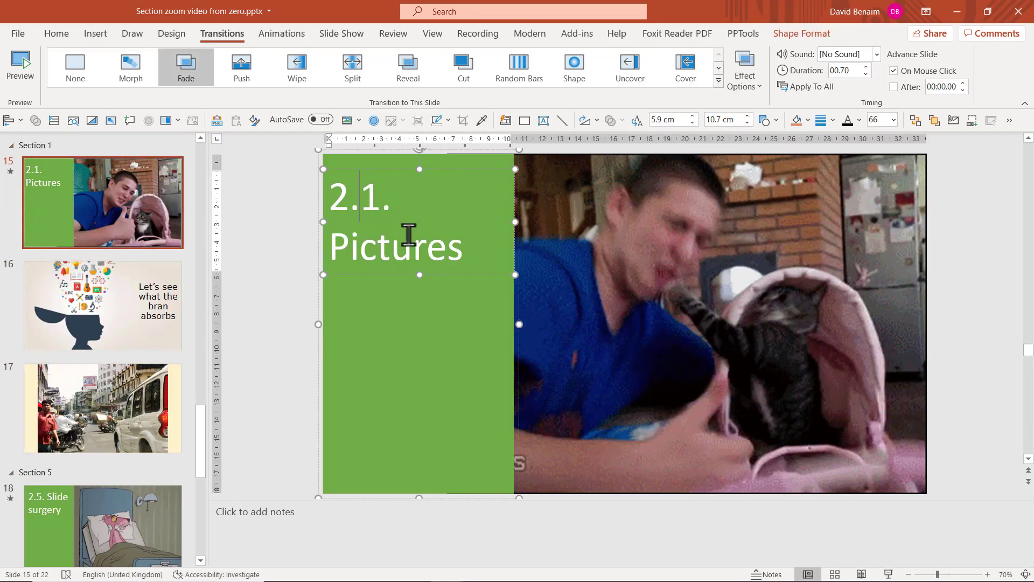
{"action": "key", "text": "shift+Right"}
{"action": "type", "text": "4"}
{"action": "left_click", "coordinate": [178, 231]}
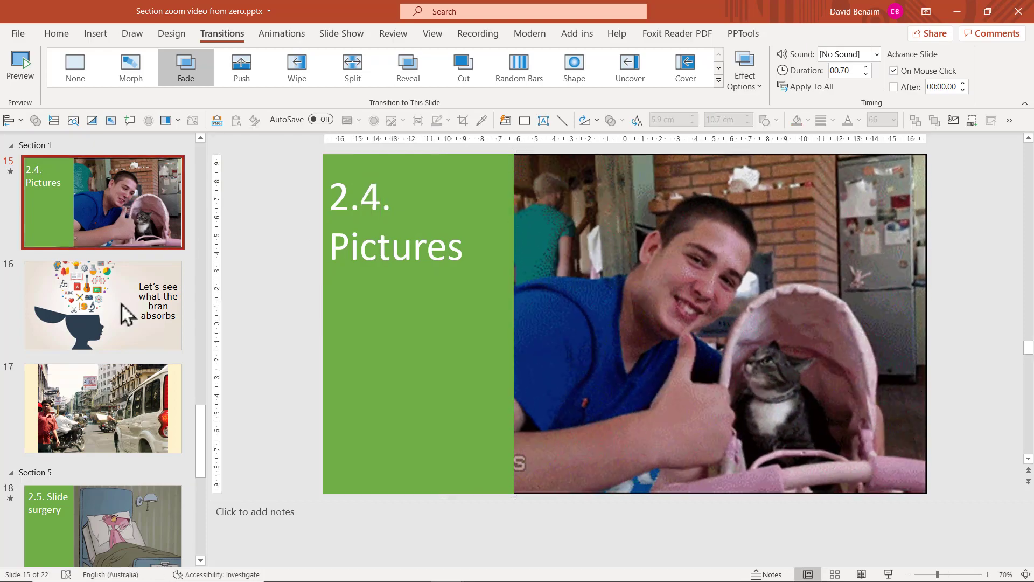
Move the Slide surgery section up below the summary and retitle it '2.1. Slide surgery'.
{"action": "left_click_drag", "start_coordinate": [47, 475], "coordinate": [43, 190]}
{"action": "left_click", "coordinate": [358, 208]}
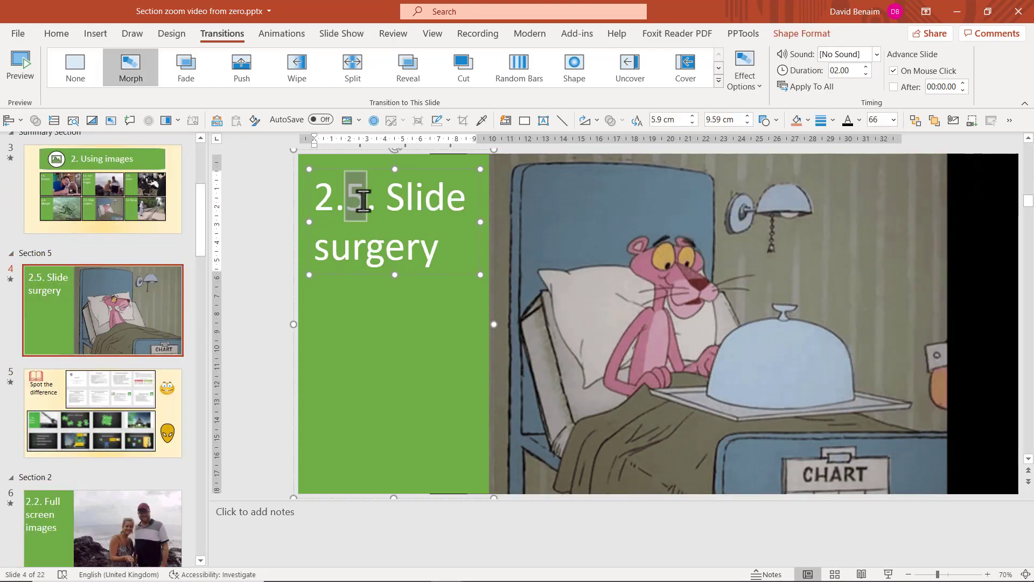
{"action": "left_click_drag", "start_coordinate": [347, 200], "coordinate": [364, 201]}
{"action": "type", "text": "1"}
{"action": "left_click", "coordinate": [32, 183]}
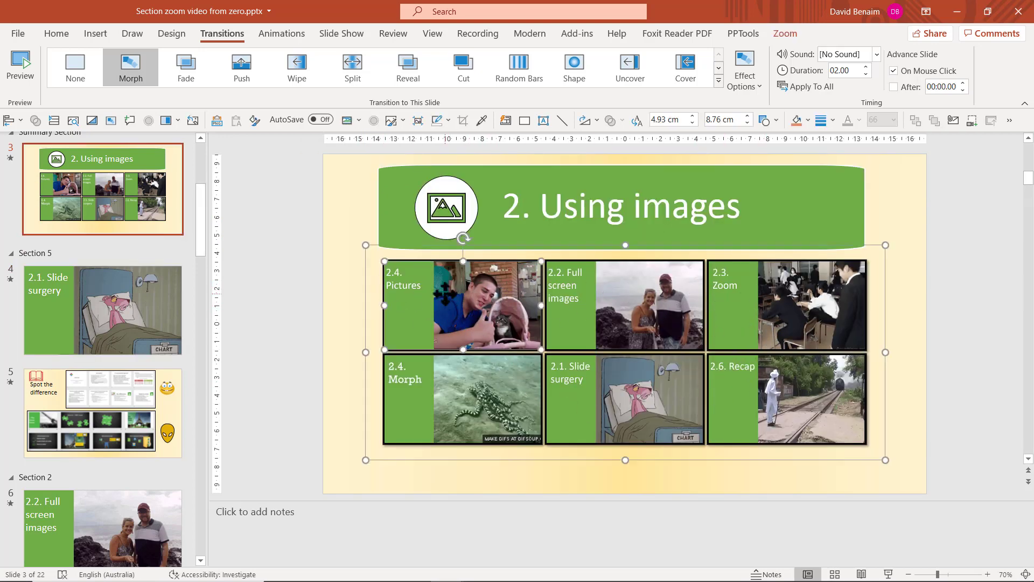
Update the summary zoom with all six sections so its tiles follow the new section order.
{"action": "left_click", "coordinate": [409, 291]}
{"action": "left_click", "coordinate": [785, 33]}
{"action": "left_click", "coordinate": [22, 75]}
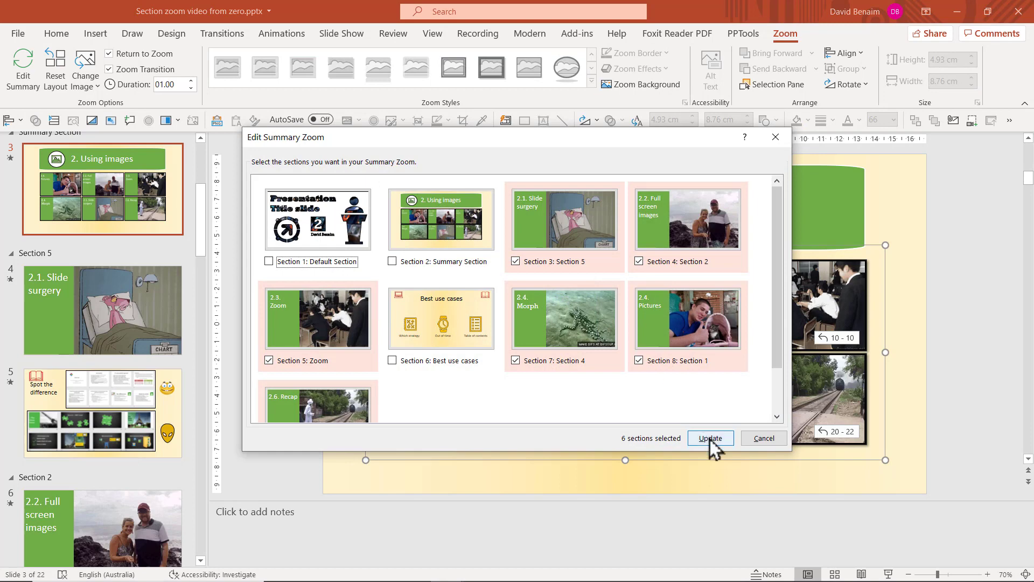
{"action": "left_click", "coordinate": [709, 438]}
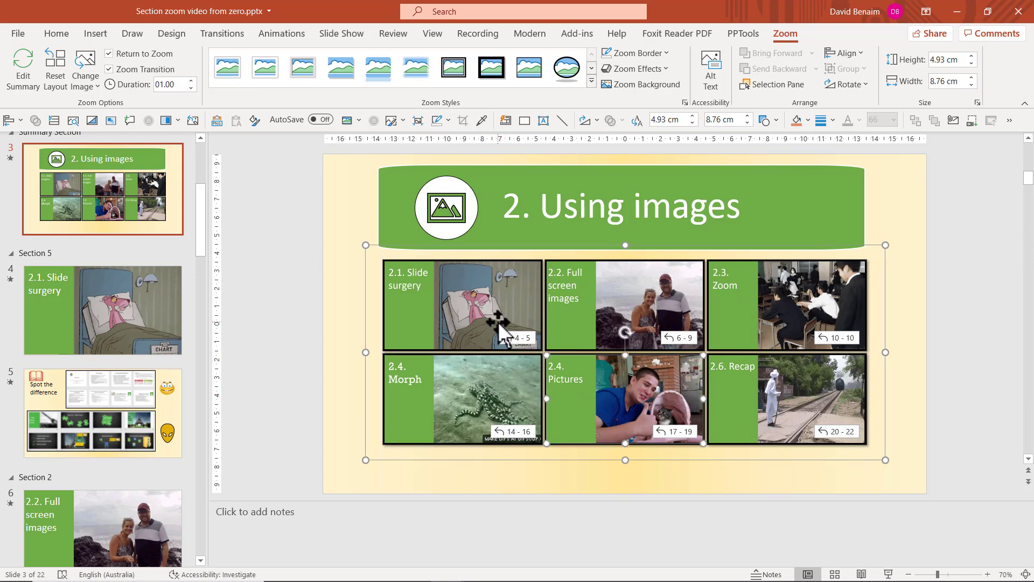
Select all six summary zoom tiles and turn off Zoom Transition for them.
{"action": "left_click", "coordinate": [456, 311]}
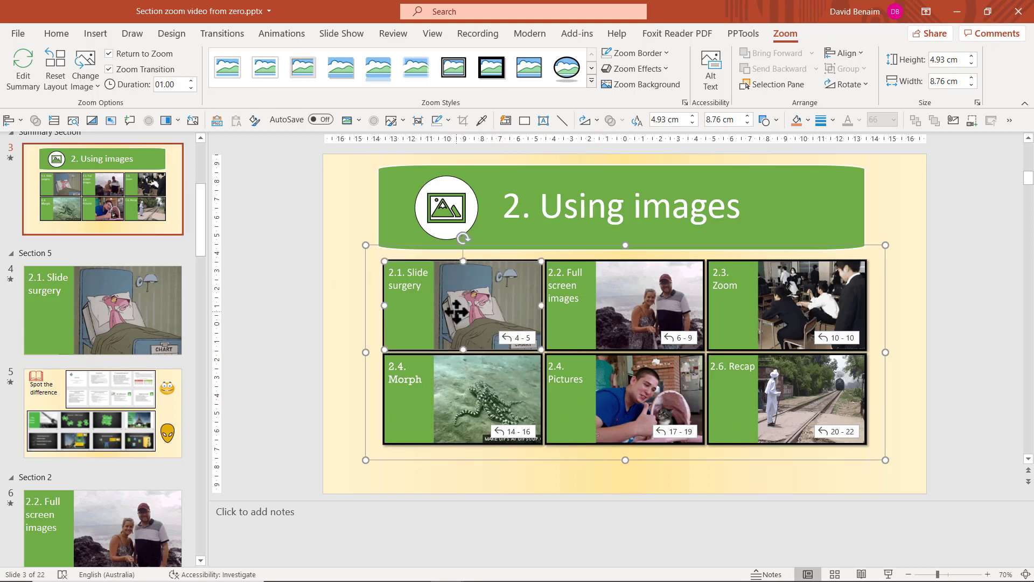
{"action": "key", "text": "ctrl+a"}
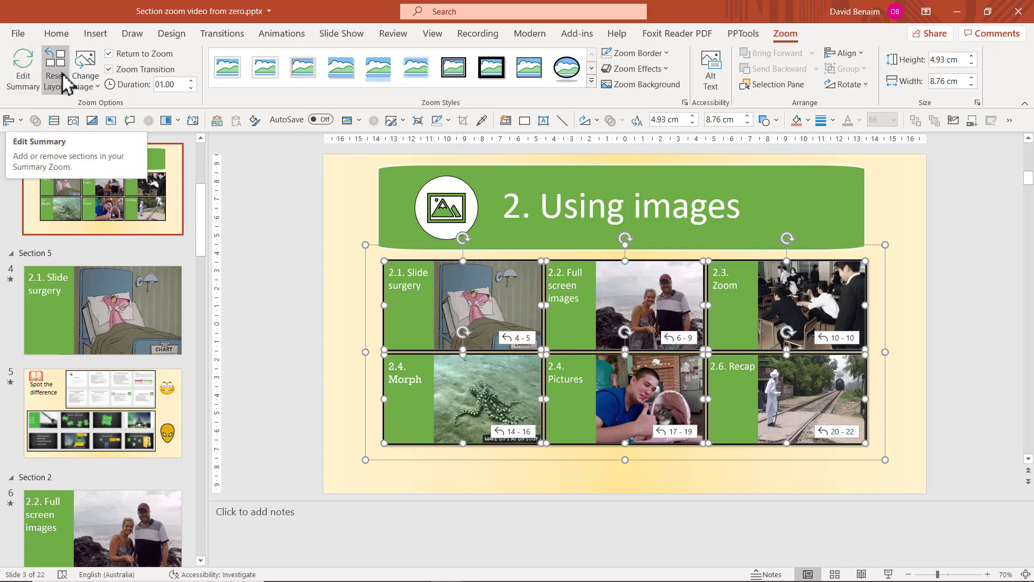
{"action": "left_click", "coordinate": [111, 70]}
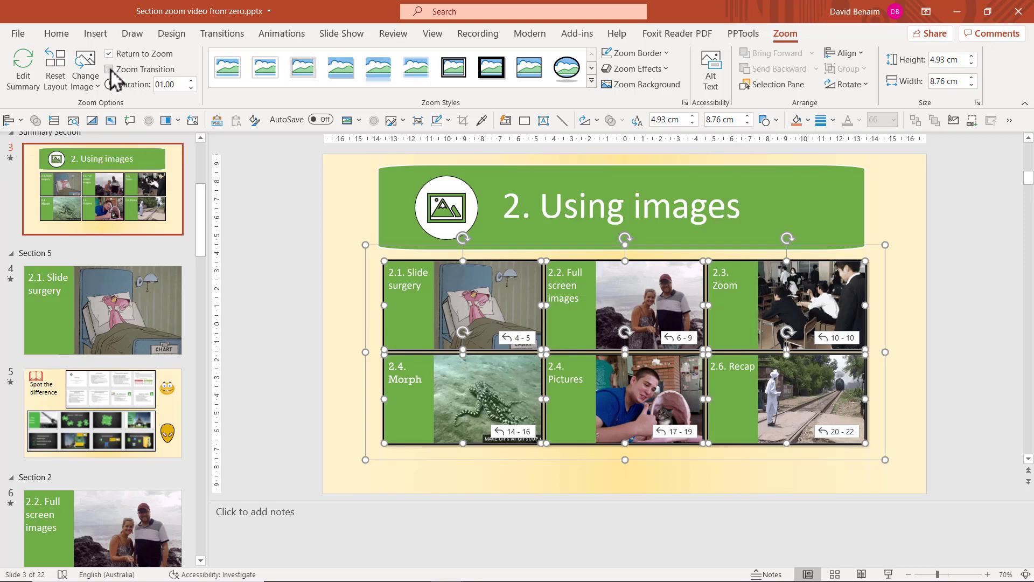
{"action": "left_click", "coordinate": [79, 193]}
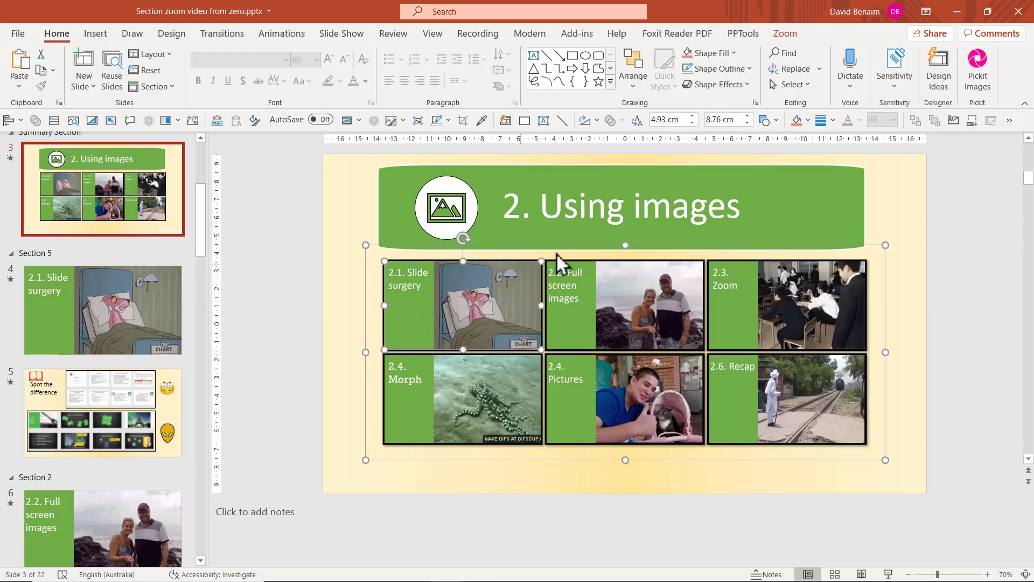
{"action": "left_click", "coordinate": [785, 33]}
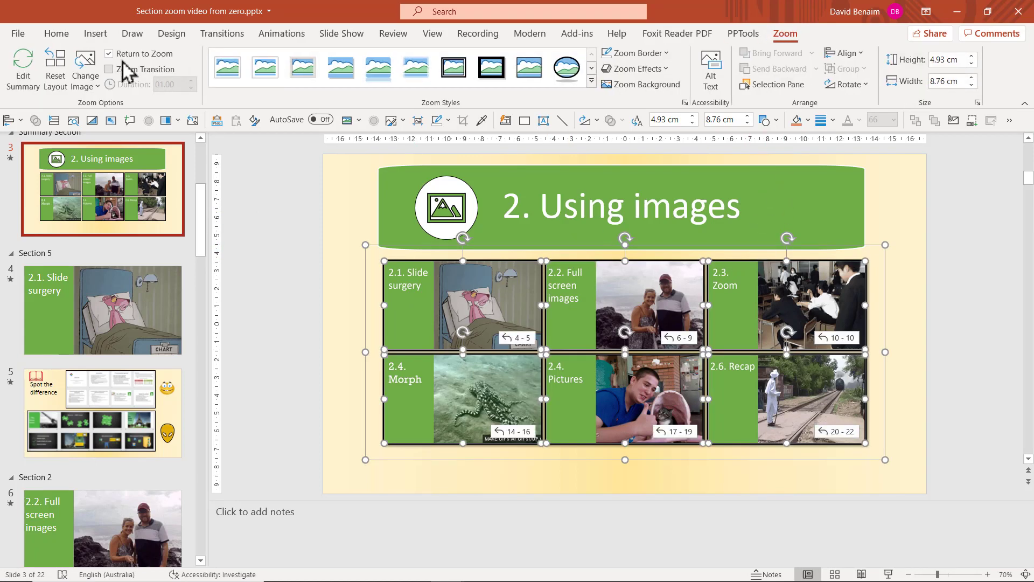
{"action": "left_click", "coordinate": [100, 183]}
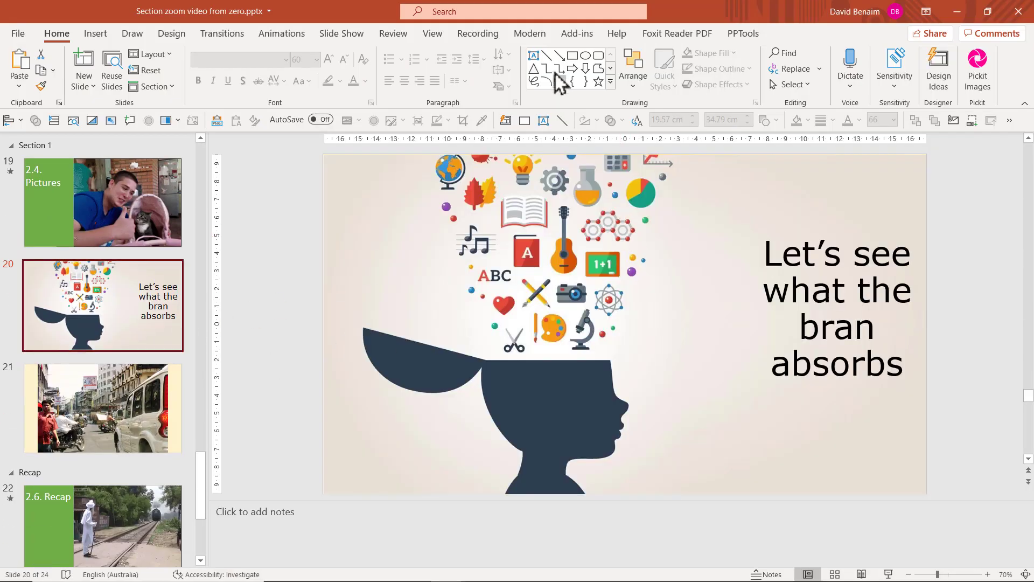
Add a test text box reading 'asdsad' at the top right of slide 20.
{"action": "left_click", "coordinate": [534, 55]}
{"action": "left_click_drag", "start_coordinate": [719, 181], "coordinate": [876, 210]}
{"action": "type", "text": "asdsad"}
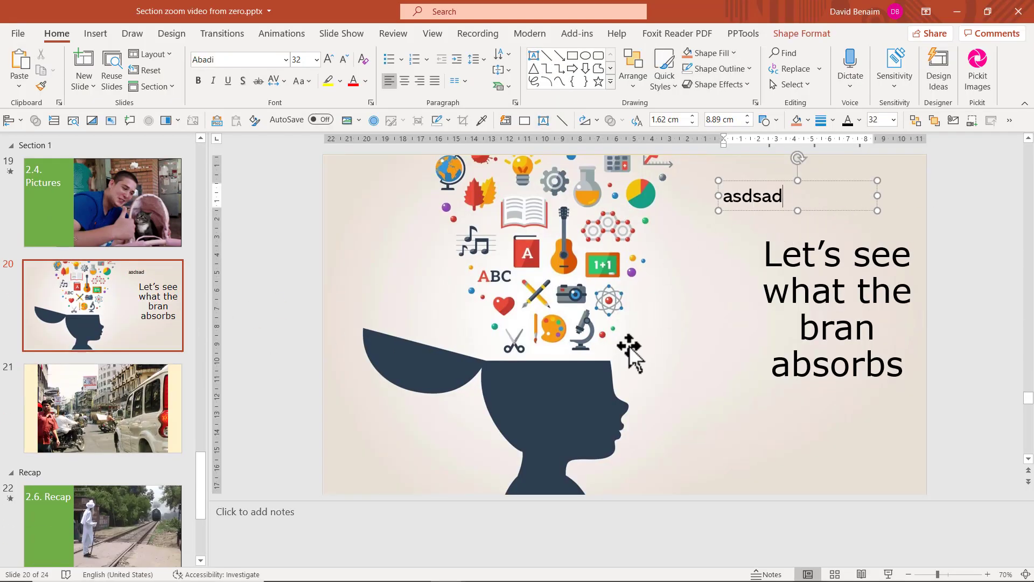
{"action": "key", "text": "alt+Tab"}
{"action": "key", "text": "alt+Tab"}
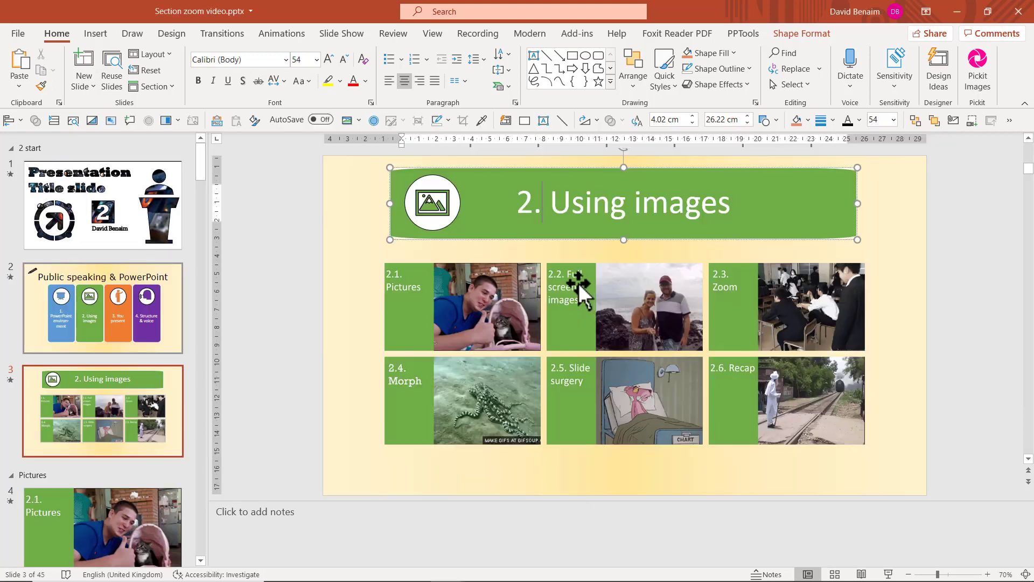
{"action": "key", "text": "alt+Tab"}
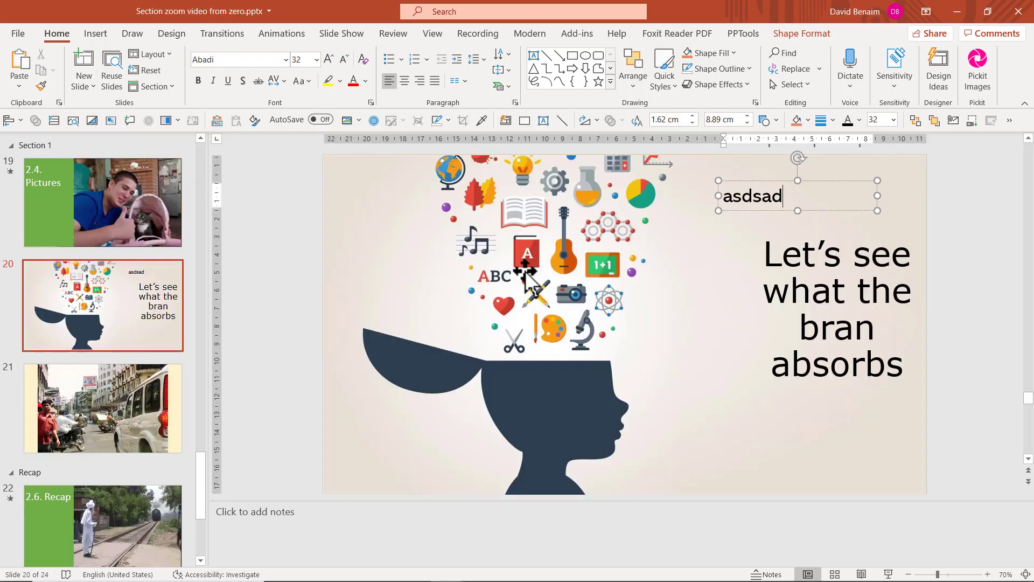
{"action": "left_click", "coordinate": [770, 185]}
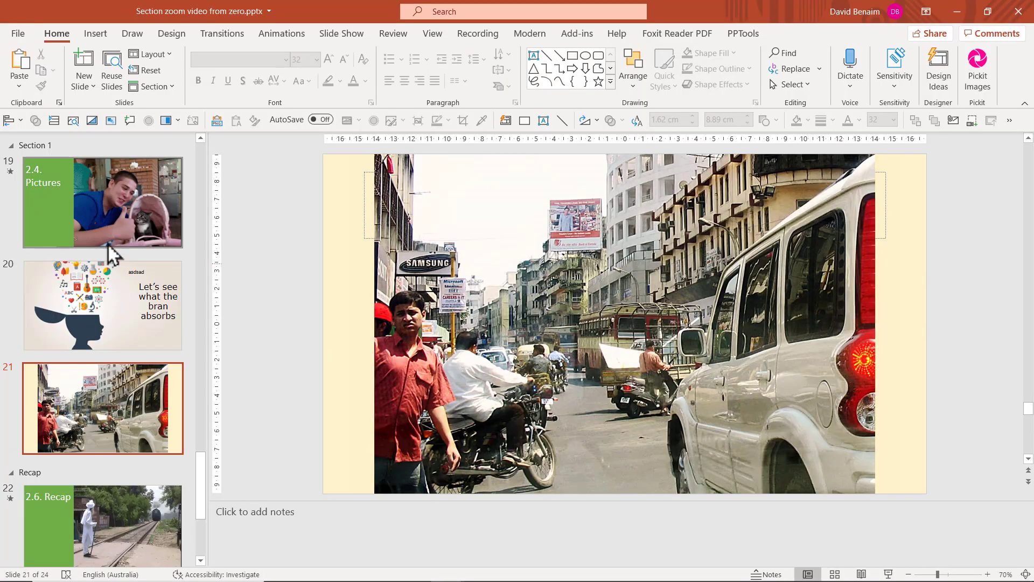
Check the text box on slide 20, then return to the '2. Using images' summary slide.
{"action": "left_click", "coordinate": [111, 305]}
{"action": "scroll", "coordinate": [110, 303], "scroll_direction": "up", "scroll_amount": 20}
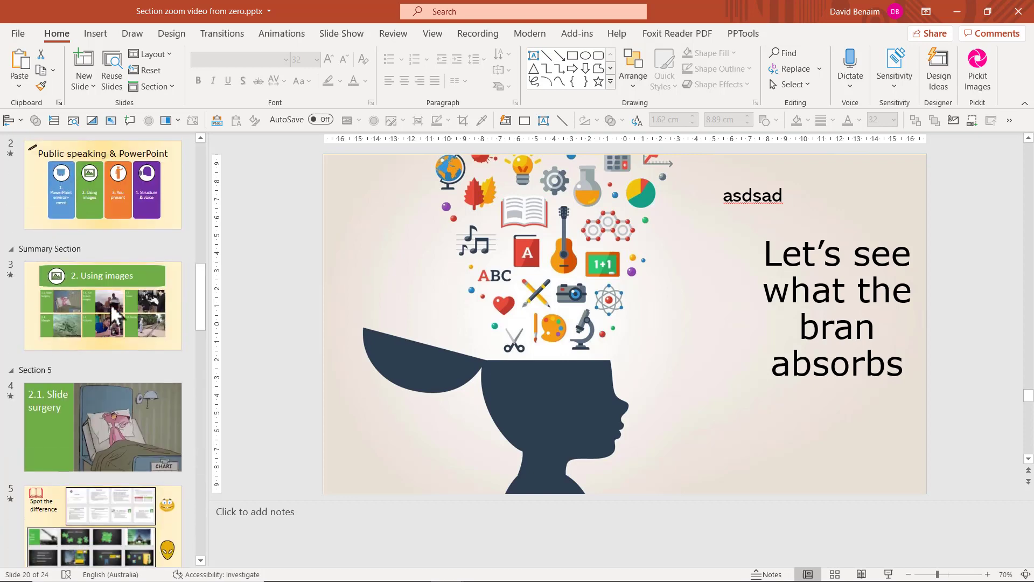
{"action": "left_click", "coordinate": [109, 403]}
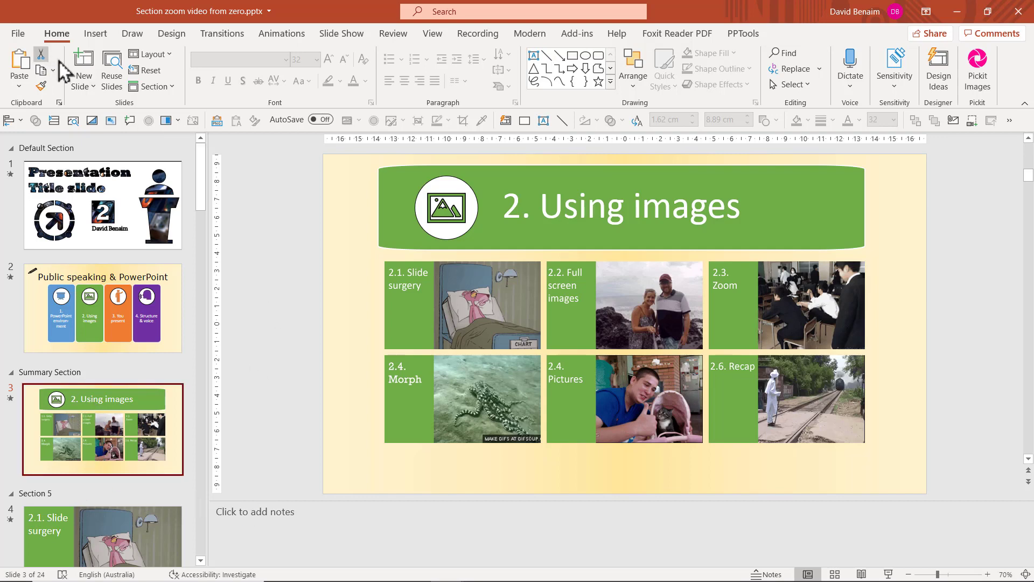
Add a blank-layout slide holding a full-slide zoom of the '2. Using images' slide.
{"action": "left_click", "coordinate": [82, 65]}
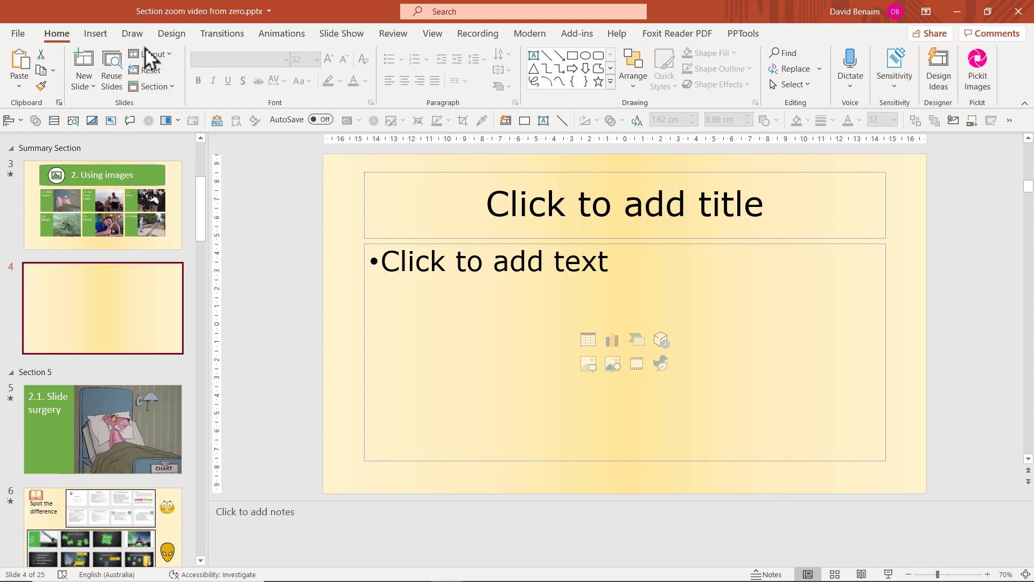
{"action": "left_click", "coordinate": [150, 54]}
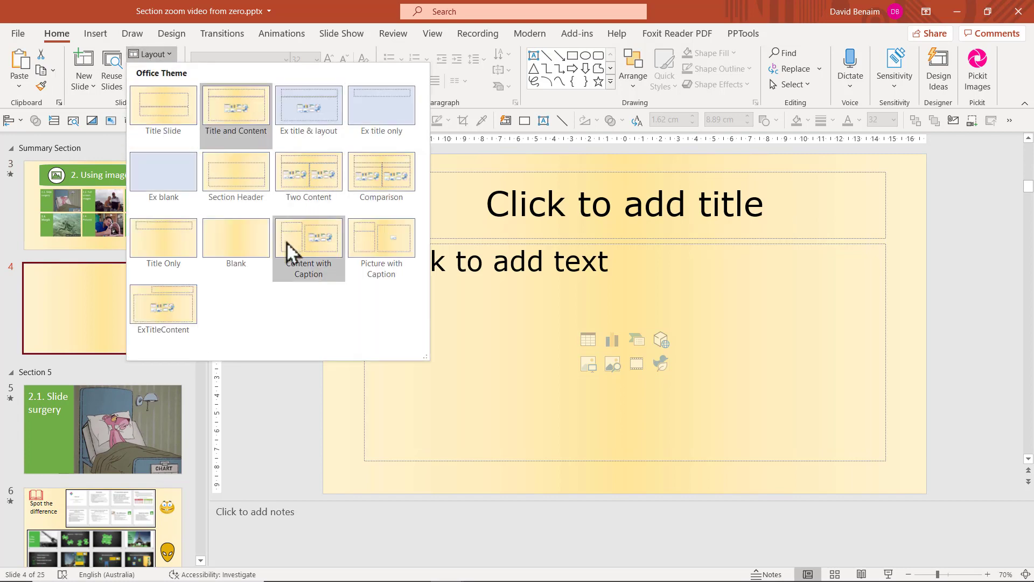
{"action": "left_click", "coordinate": [266, 245]}
{"action": "left_click_drag", "start_coordinate": [154, 176], "coordinate": [399, 198]}
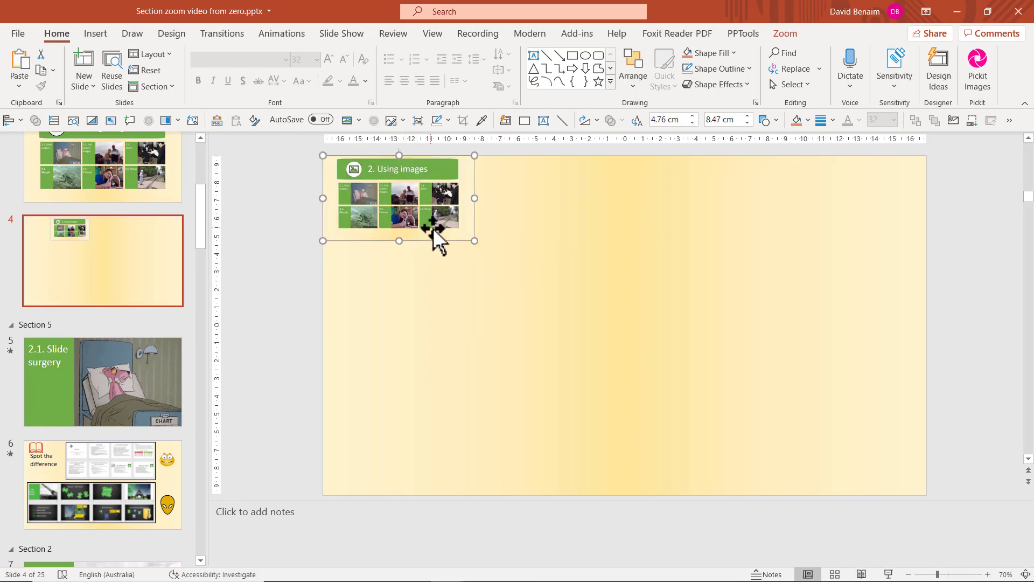
{"action": "left_click_drag", "start_coordinate": [474, 241], "coordinate": [927, 463]}
Move the new zoom slide to sit after slide 5, as slide 6.
{"action": "left_click", "coordinate": [148, 285]}
{"action": "key", "text": "Delete"}
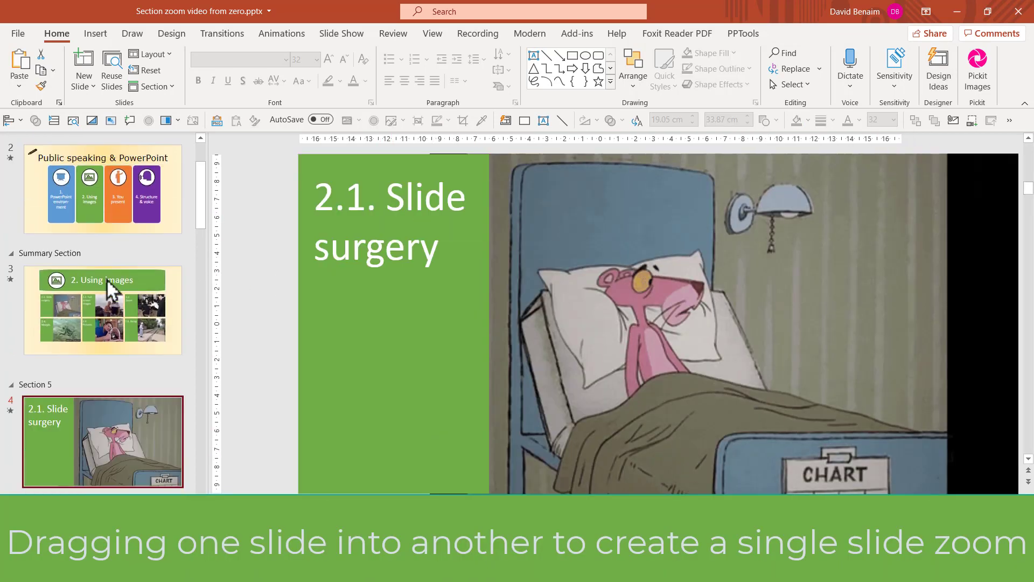
{"action": "scroll", "coordinate": [93, 306], "scroll_direction": "down", "scroll_amount": 5}
{"action": "left_click", "coordinate": [91, 296]}
{"action": "key", "text": "ctrl+v"}
{"action": "scroll", "coordinate": [69, 341], "scroll_direction": "down", "scroll_amount": 8}
{"action": "scroll", "coordinate": [70, 341], "scroll_direction": "up", "scroll_amount": 6}
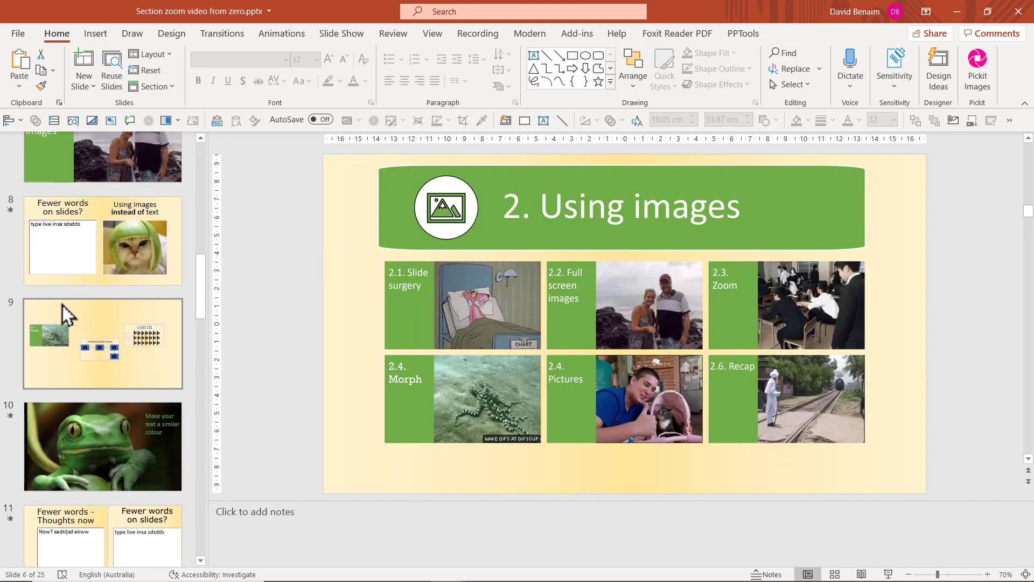
{"action": "scroll", "coordinate": [72, 411], "scroll_direction": "down", "scroll_amount": 5}
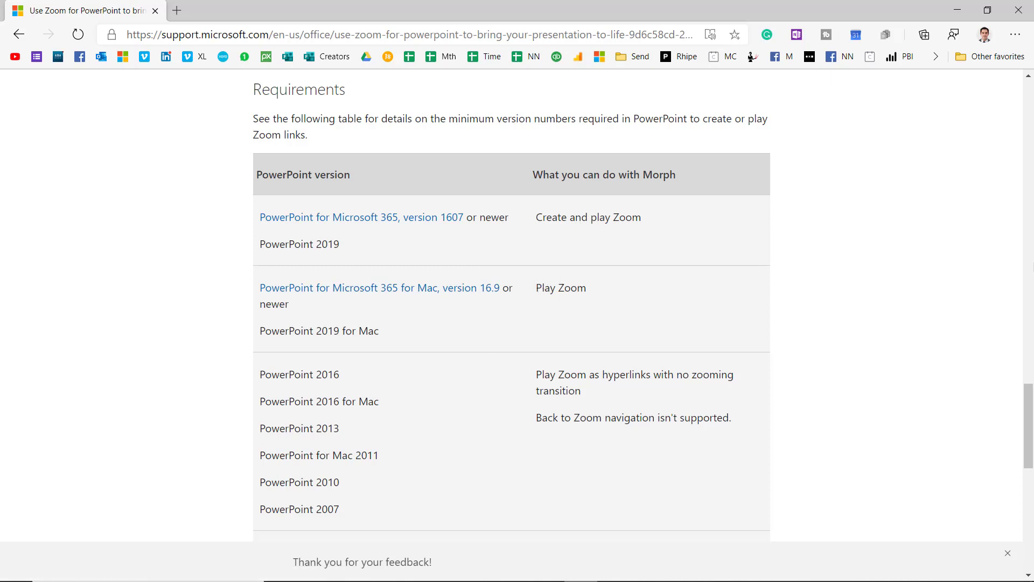
Scroll down the Microsoft Support Zoom article to the Requirements table.
{"action": "scroll", "coordinate": [604, 319], "scroll_direction": "down", "scroll_amount": 2}
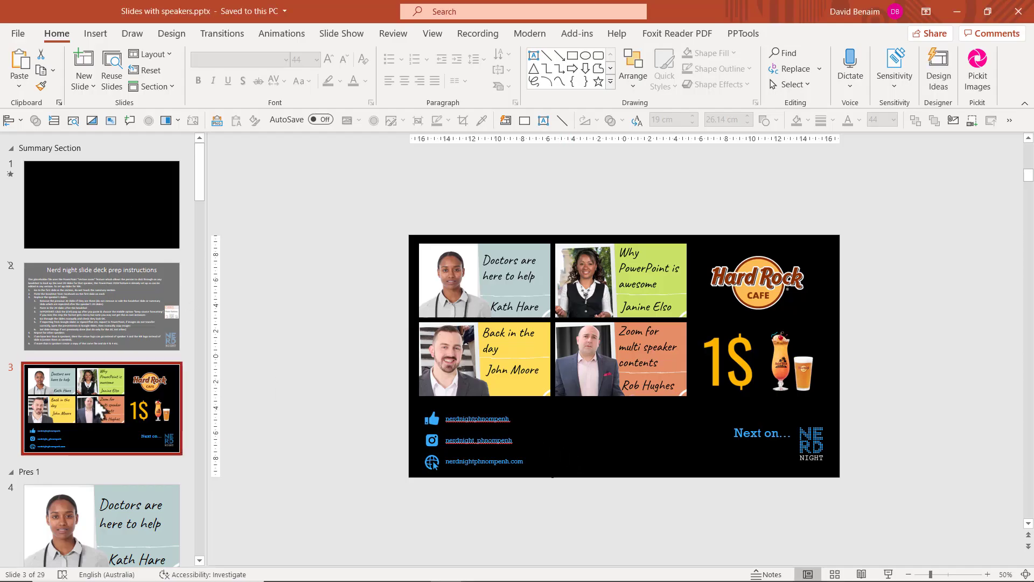
Inspect slide 3's objects: social links text, thumbs-up icon, logos and the speaker zoom images.
{"action": "left_click", "coordinate": [472, 418]}
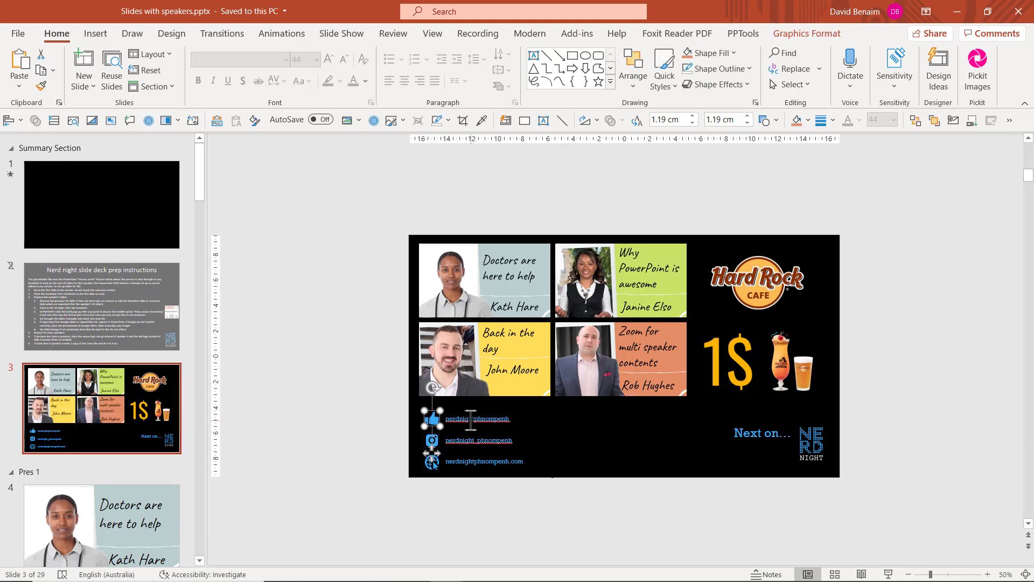
{"action": "left_click", "coordinate": [533, 413]}
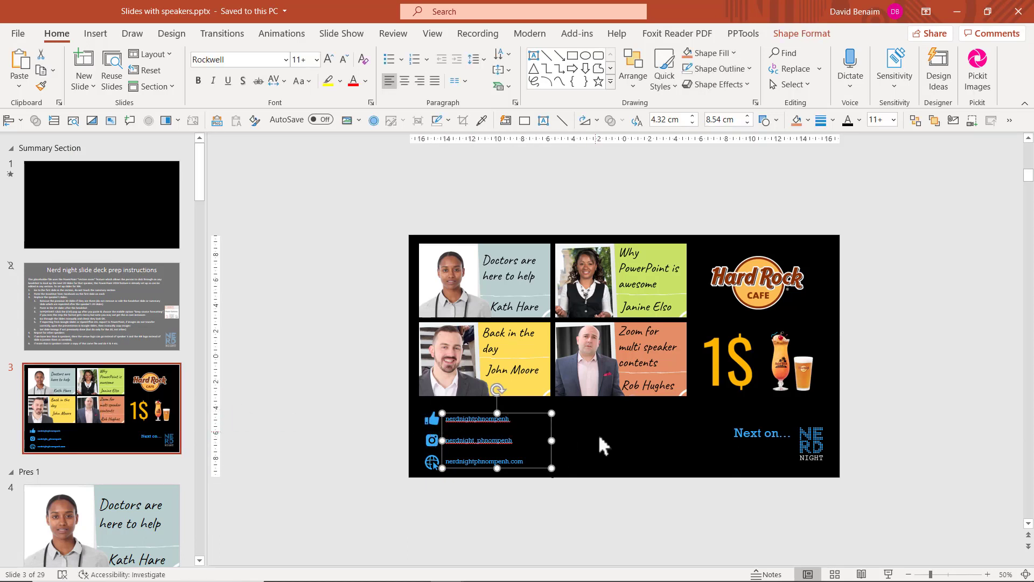
{"action": "scroll", "coordinate": [620, 434], "scroll_direction": "up", "scroll_amount": 2}
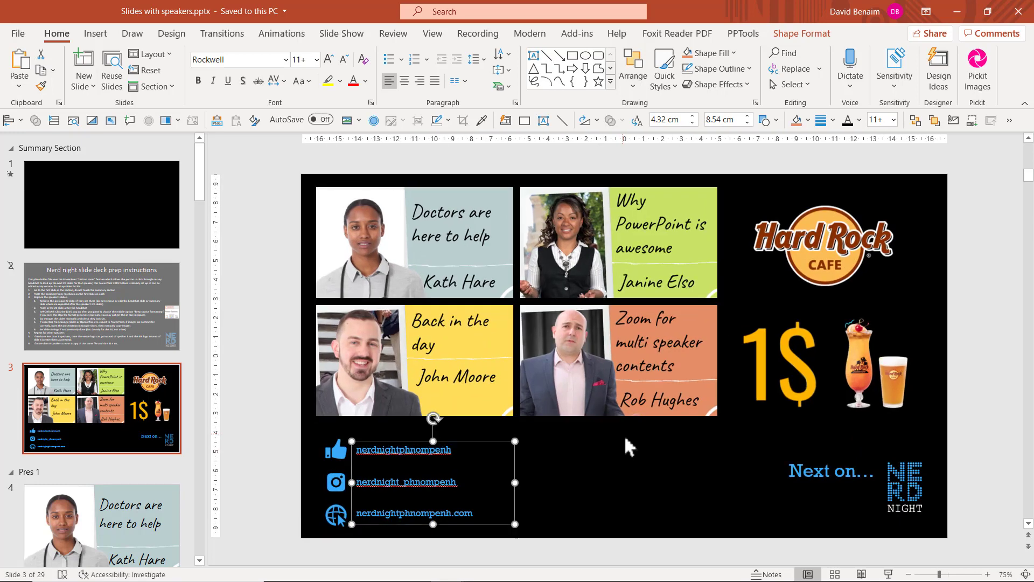
{"action": "left_click", "coordinate": [338, 449]}
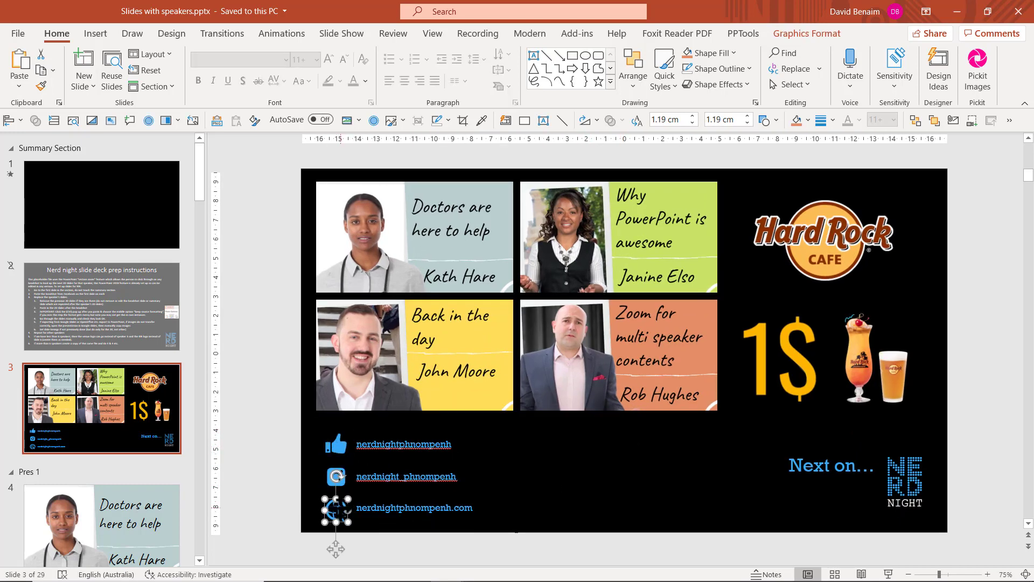
{"action": "left_click", "coordinate": [404, 499]}
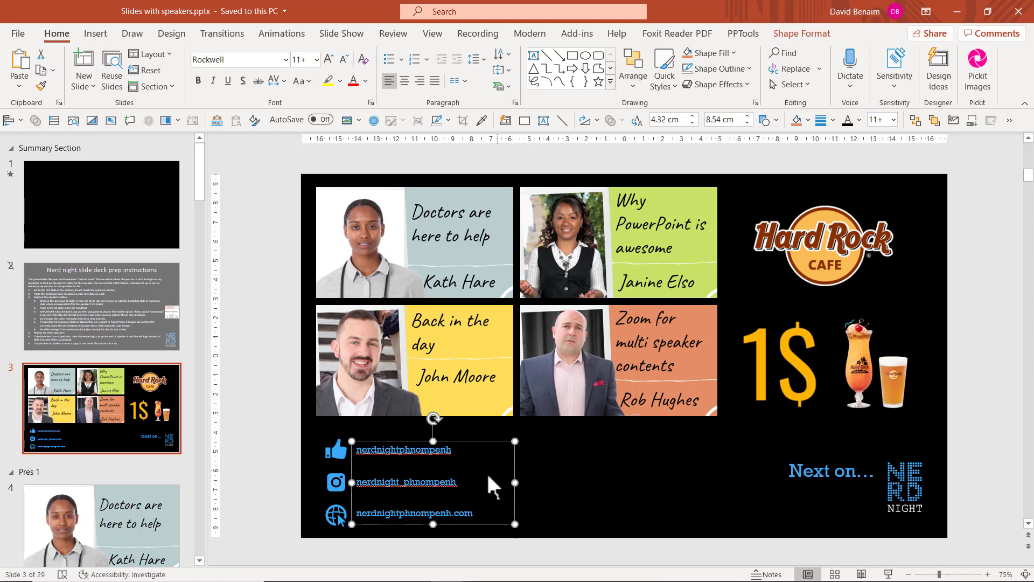
{"action": "left_click", "coordinate": [910, 469]}
{"action": "left_click", "coordinate": [795, 362]}
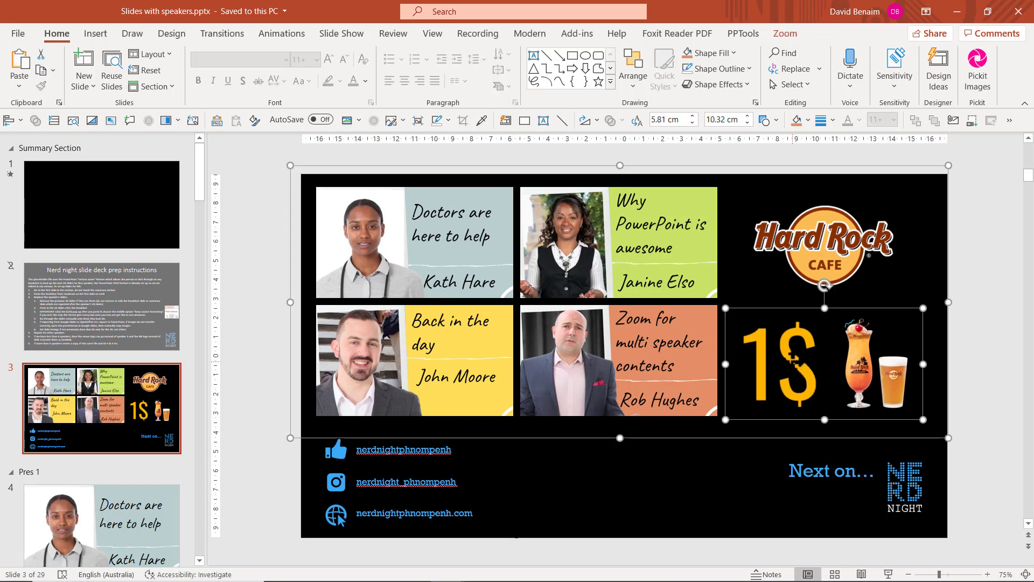
{"action": "left_click", "coordinate": [775, 247]}
{"action": "left_click", "coordinate": [635, 221]}
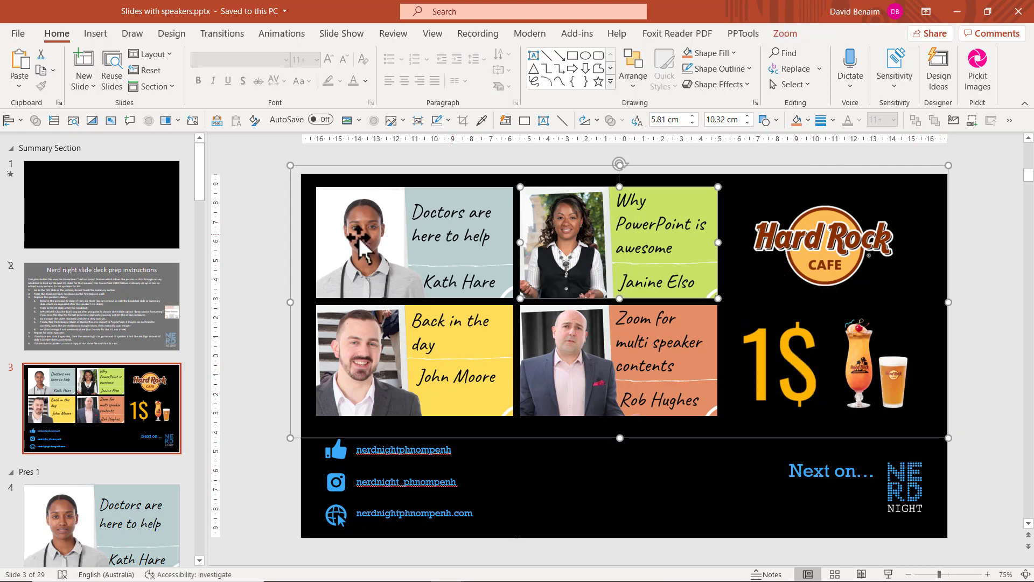
{"action": "left_click", "coordinate": [431, 241]}
{"action": "left_click", "coordinate": [141, 409]}
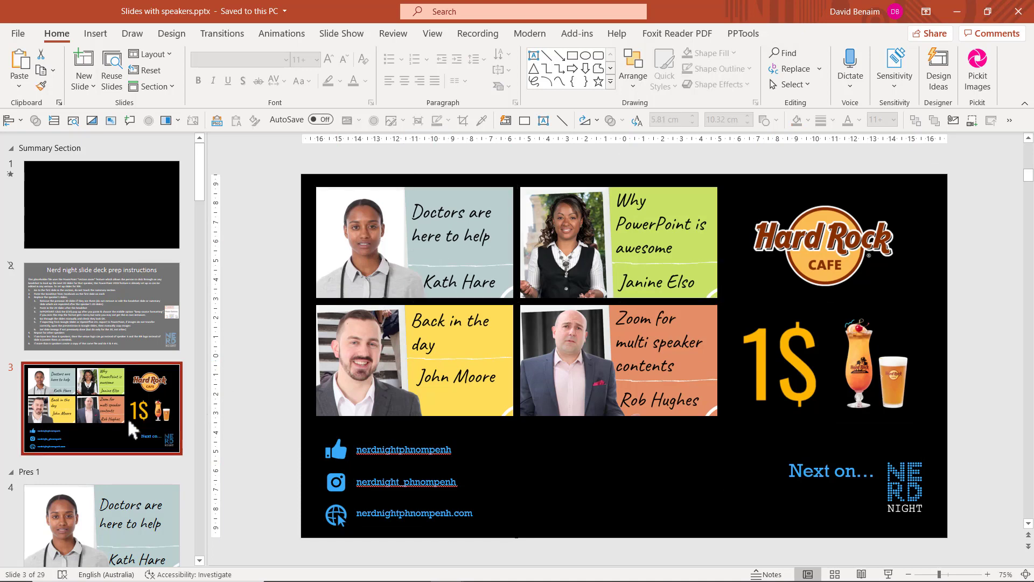
Look over slide 4's speaker photo, then move through the slides to slide 7.
{"action": "left_click", "coordinate": [87, 520]}
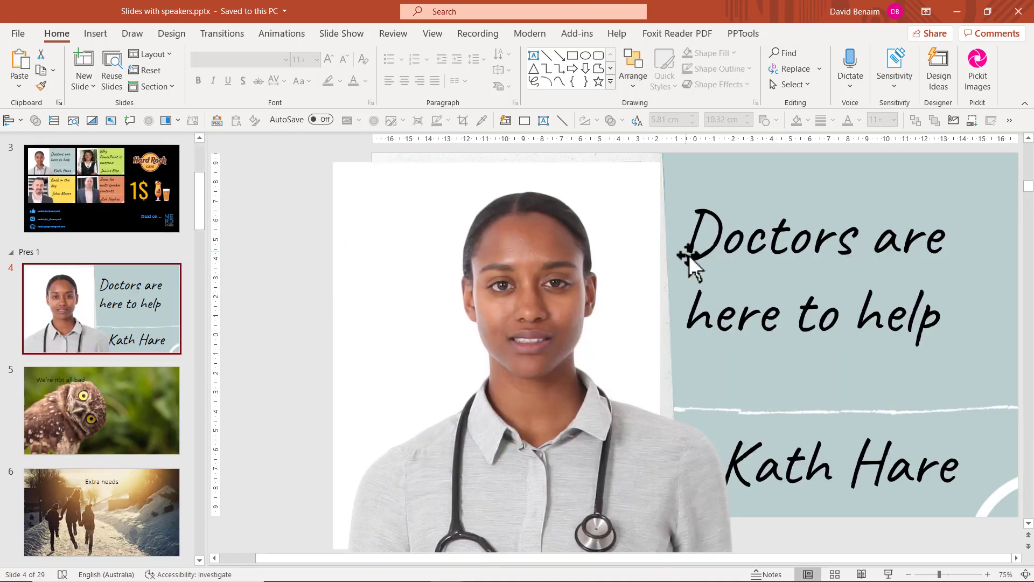
{"action": "left_click", "coordinate": [662, 223]}
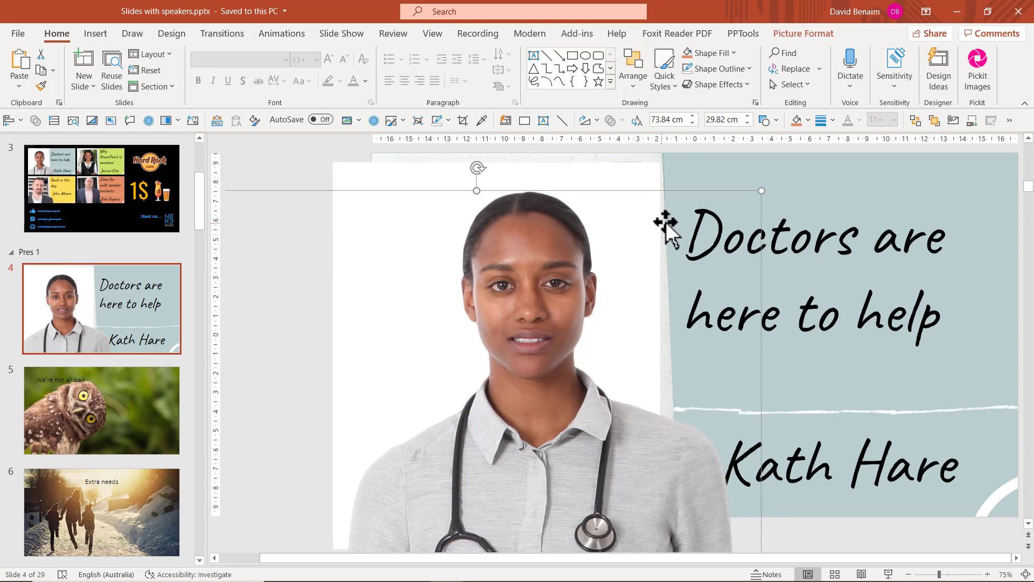
{"action": "left_click", "coordinate": [318, 171]}
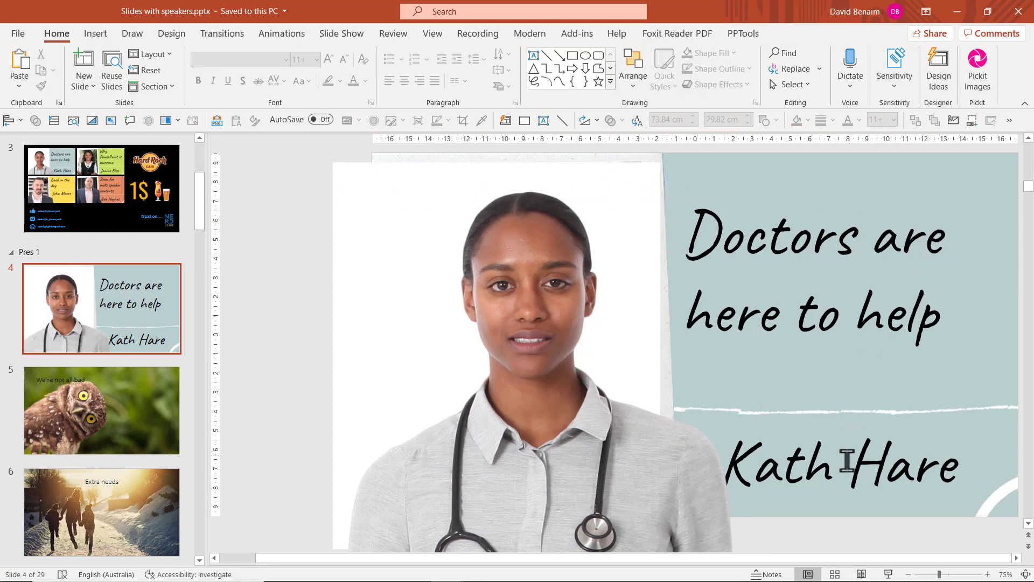
{"action": "left_click", "coordinate": [113, 416]}
{"action": "key", "text": "Down"}
{"action": "key", "text": "Up"}
{"action": "key", "text": "Down"}
{"action": "key", "text": "Down"}
{"action": "key", "text": "Down"}
{"action": "key", "text": "Up"}
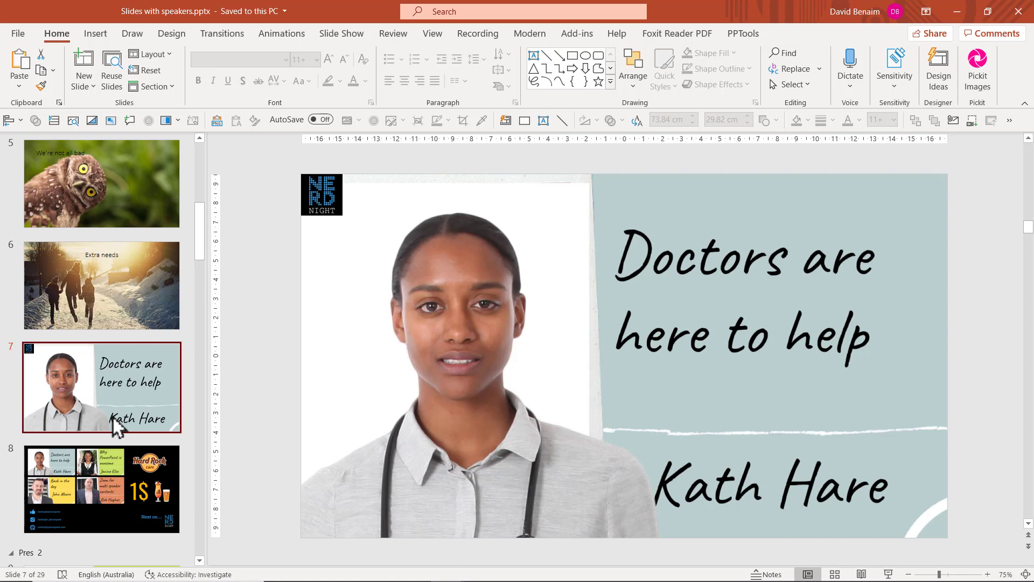
Add a new slide 7 with a full-slide zoom of the 'Doctors are here to help' slide 4.
{"action": "left_click", "coordinate": [112, 341]}
{"action": "key", "text": "Return"}
{"action": "scroll", "coordinate": [111, 337], "scroll_direction": "up", "scroll_amount": 5}
{"action": "left_click_drag", "start_coordinate": [116, 350], "coordinate": [359, 207]}
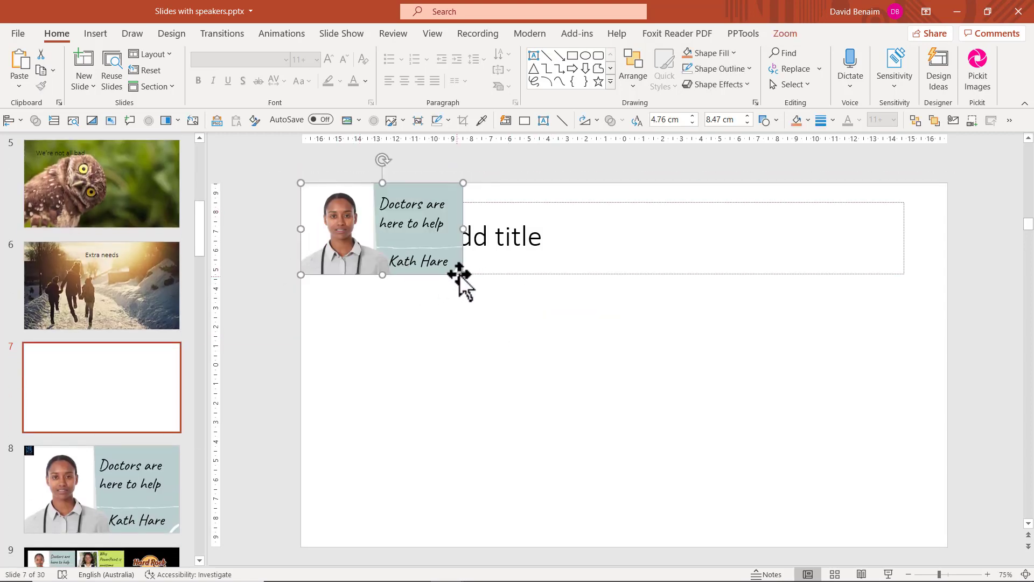
{"action": "left_click_drag", "start_coordinate": [659, 415], "coordinate": [947, 546]}
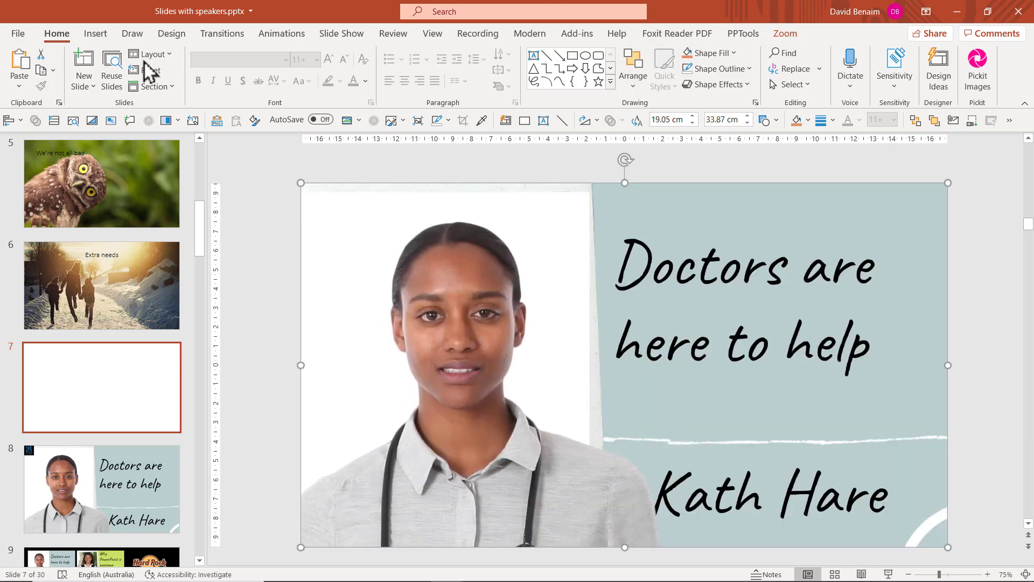
Insert a Slide Zoom of slide 3 and place it in the top-left corner.
{"action": "left_click", "coordinate": [95, 34]}
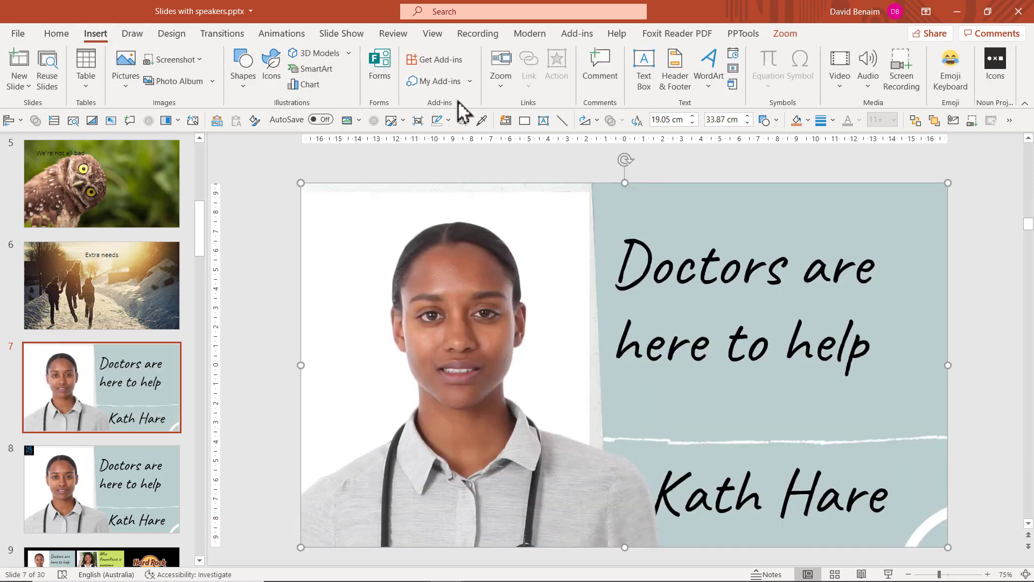
{"action": "left_click", "coordinate": [498, 78]}
{"action": "left_click", "coordinate": [547, 145]}
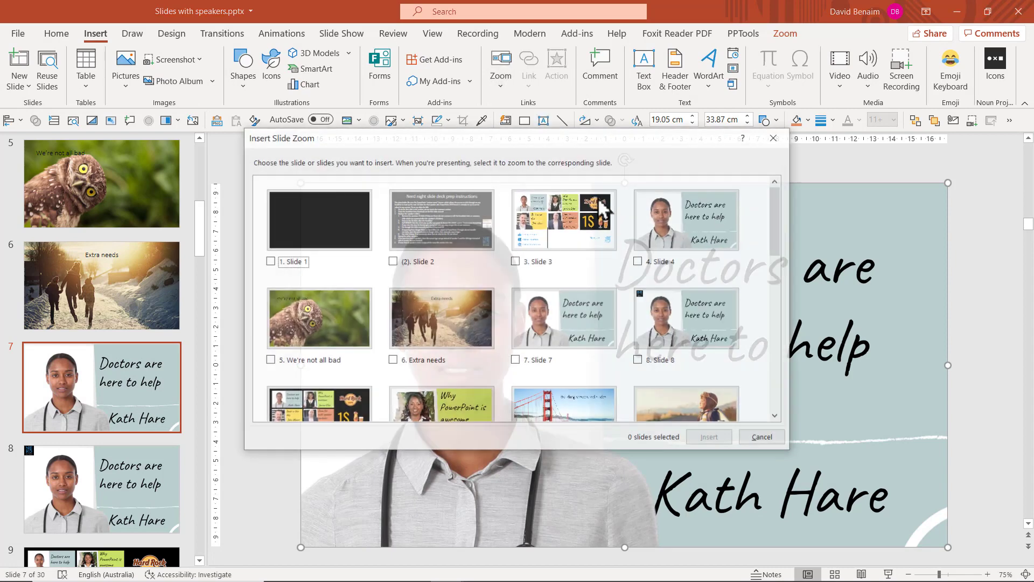
{"action": "left_click", "coordinate": [579, 228]}
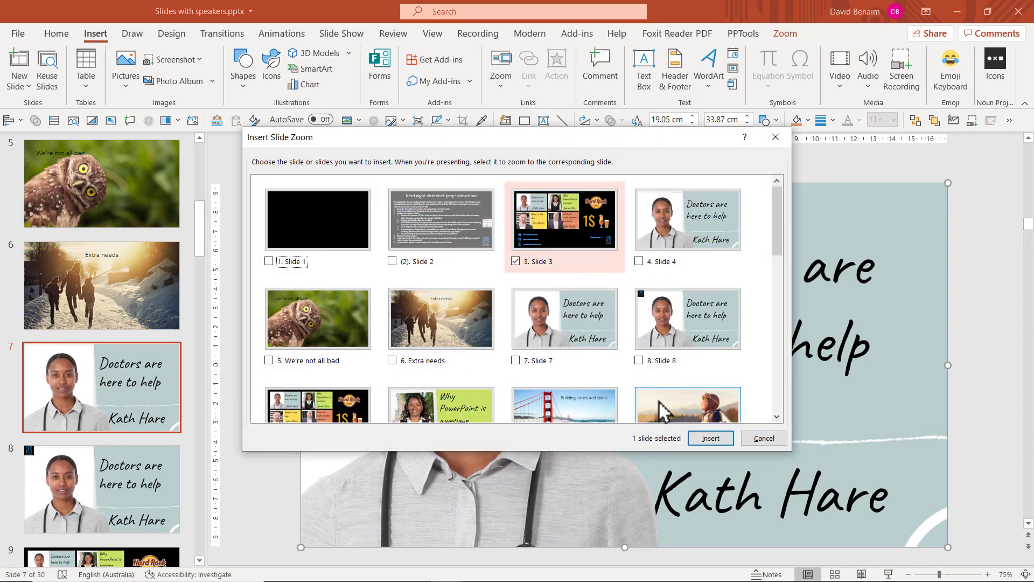
{"action": "left_click", "coordinate": [702, 437]}
{"action": "left_click_drag", "start_coordinate": [623, 362], "coordinate": [396, 226]}
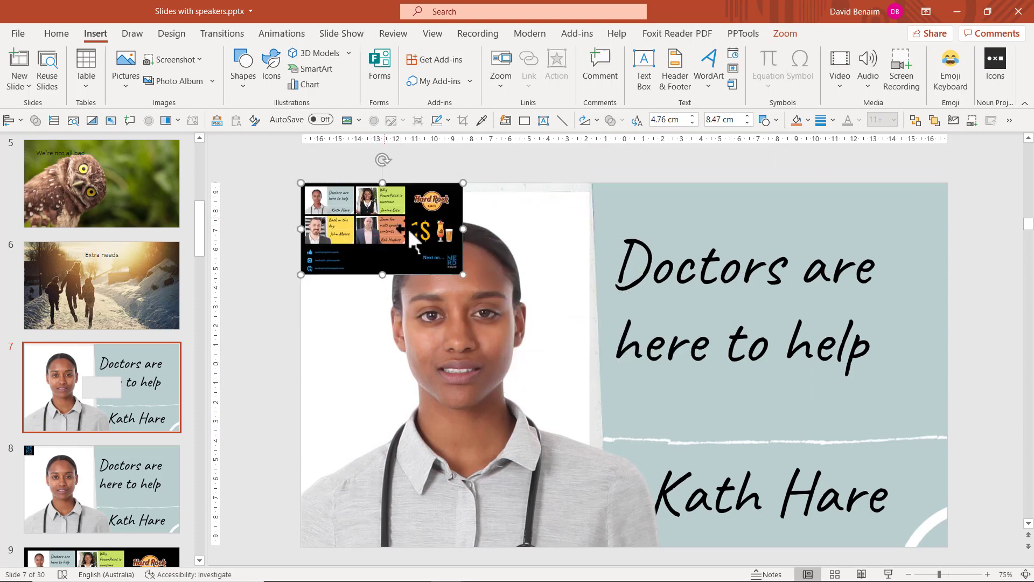
Replace the slide-3 zoom's image with the tiger stock photo.
{"action": "left_click", "coordinate": [784, 35]}
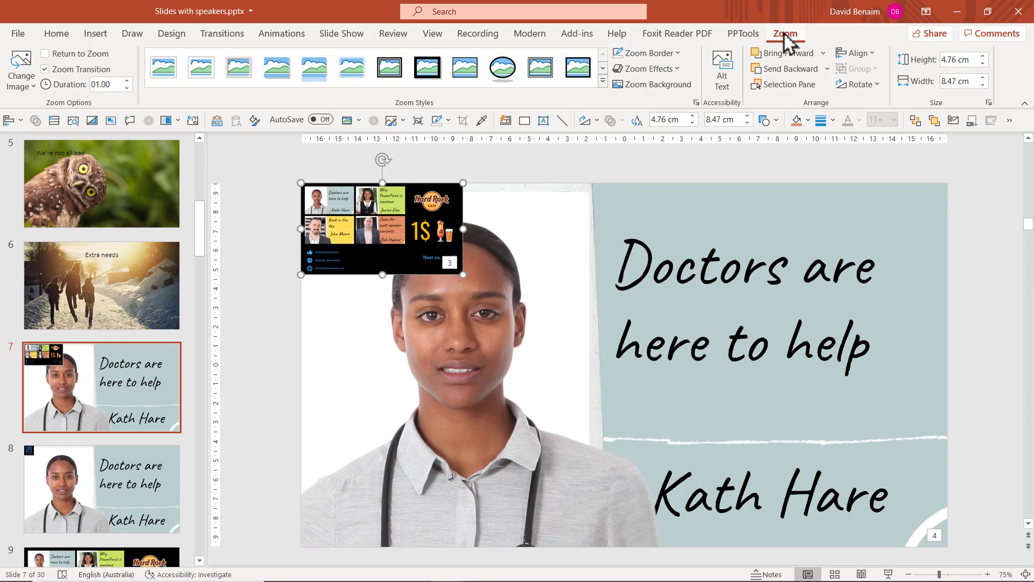
{"action": "left_click", "coordinate": [24, 81]}
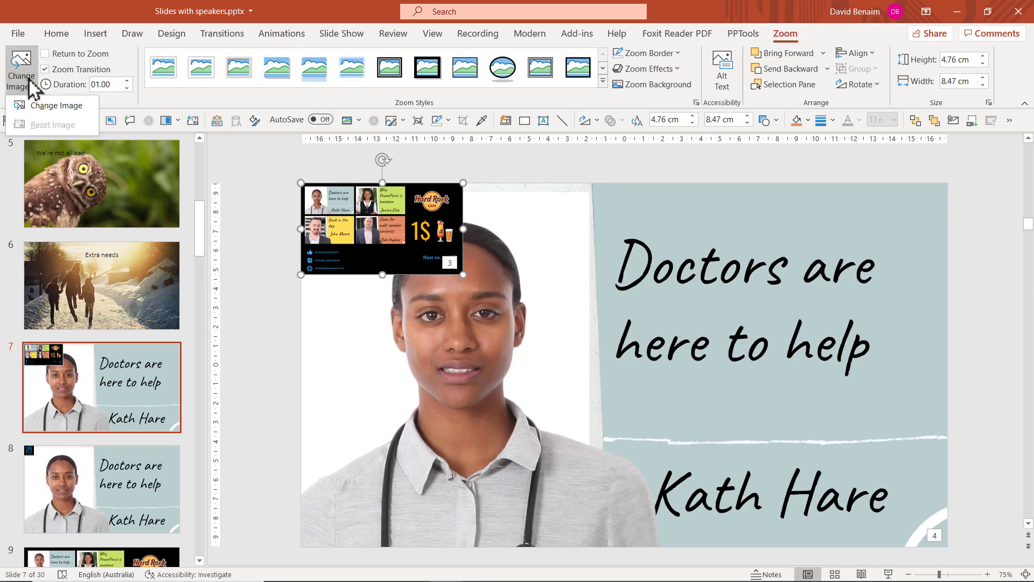
{"action": "left_click", "coordinate": [52, 123]}
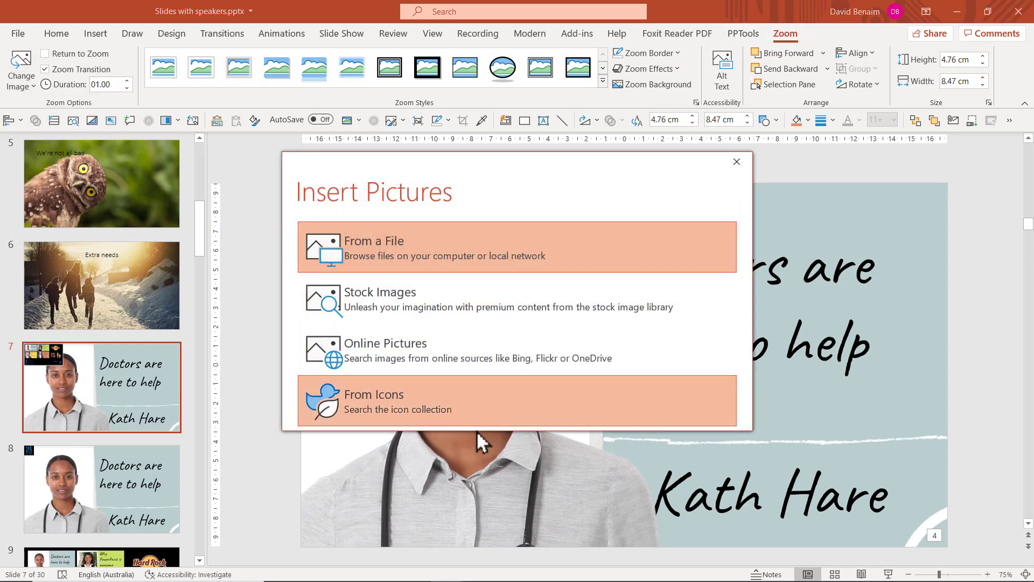
{"action": "left_click", "coordinate": [353, 315]}
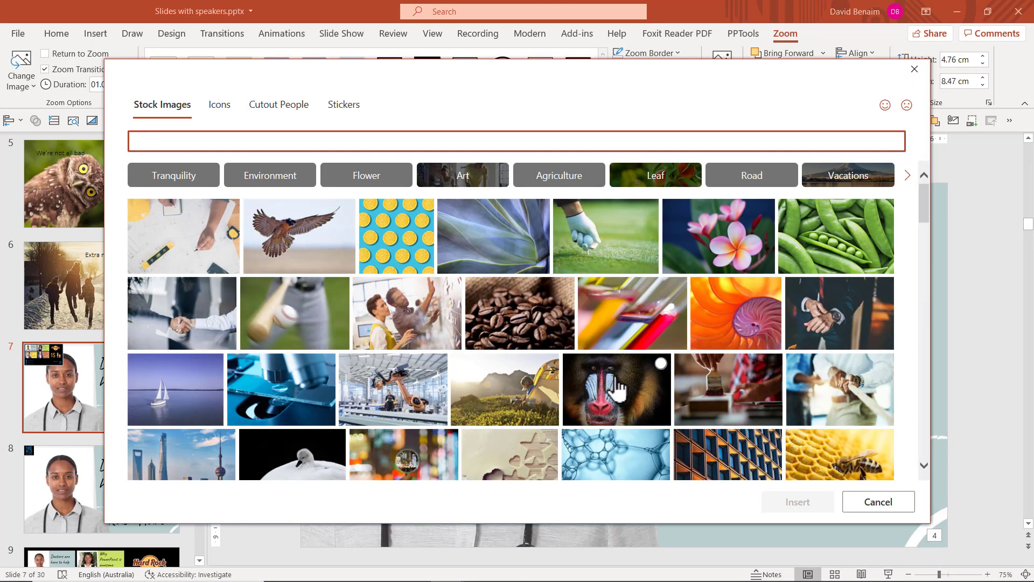
{"action": "scroll", "coordinate": [611, 389], "scroll_direction": "down", "scroll_amount": 5}
{"action": "left_click", "coordinate": [607, 407]}
{"action": "left_click", "coordinate": [784, 506]}
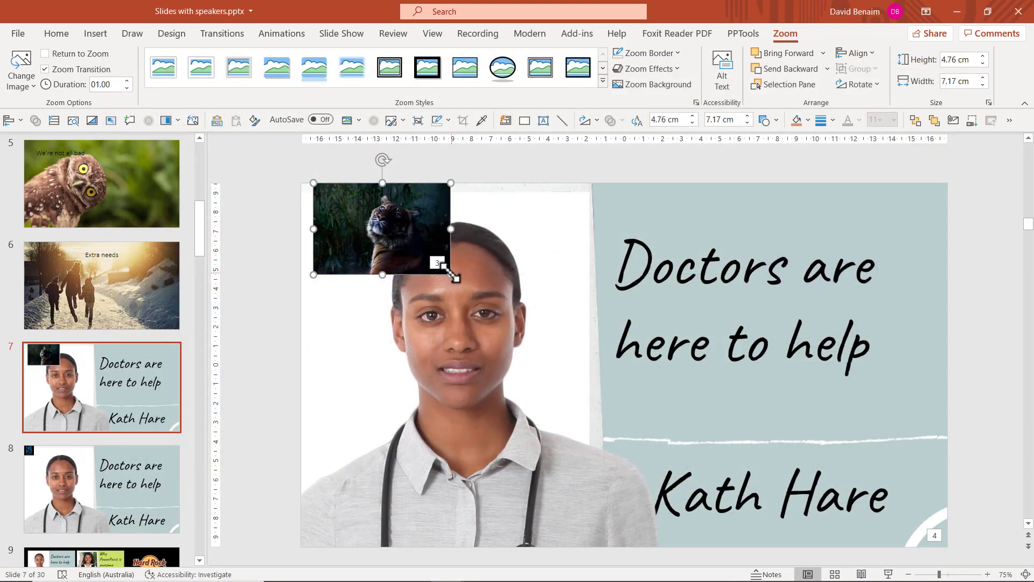
Shrink the tiger zoom to 2.21 × 3.33 cm and return to slide 3.
{"action": "left_click_drag", "start_coordinate": [392, 224], "coordinate": [377, 225]}
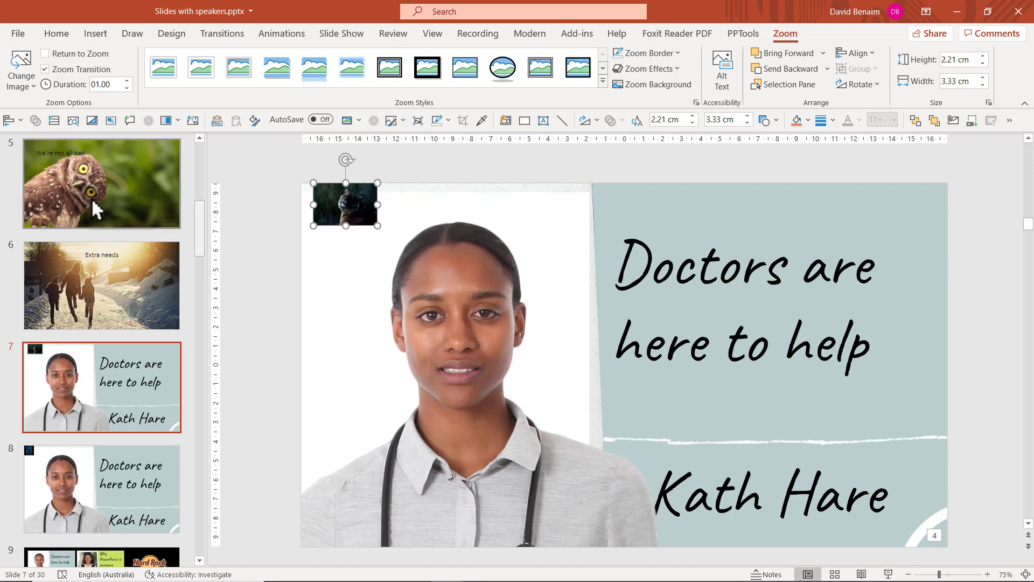
{"action": "scroll", "coordinate": [108, 172], "scroll_direction": "up", "scroll_amount": 5}
{"action": "left_click", "coordinate": [85, 264]}
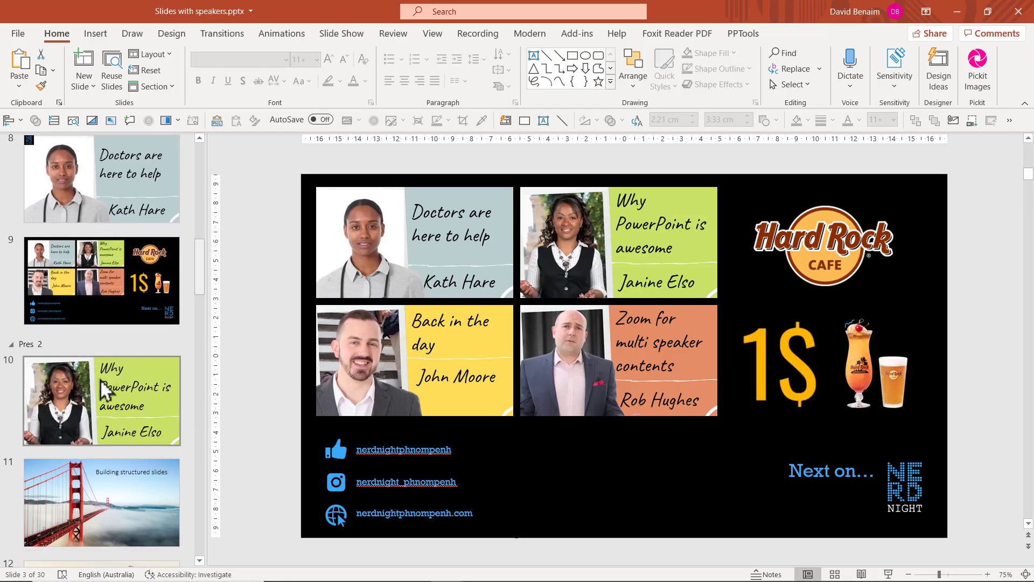
Check slide 9's zoom grid, then move on to slide 8.
{"action": "left_click", "coordinate": [96, 289]}
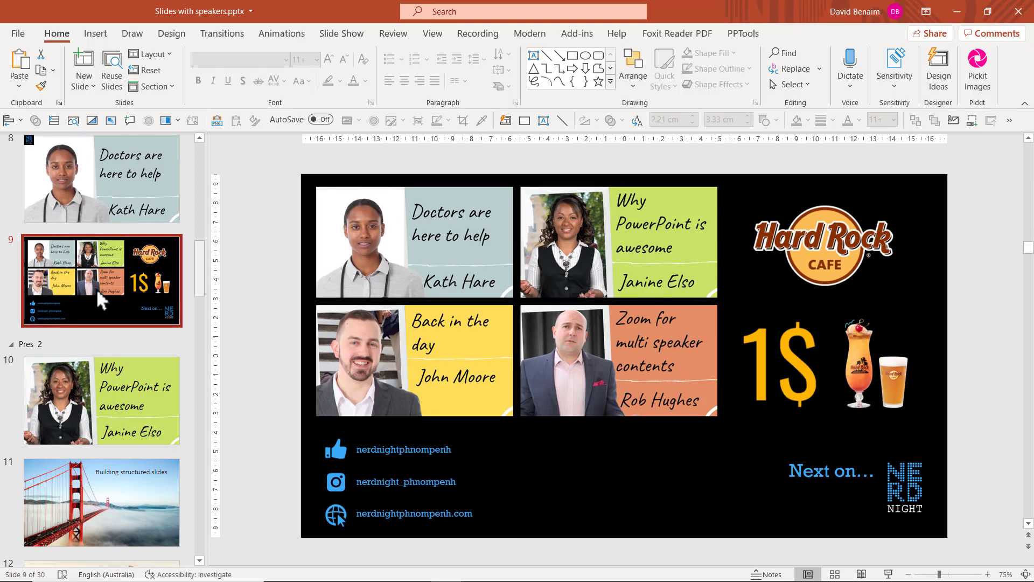
{"action": "left_click", "coordinate": [314, 201]}
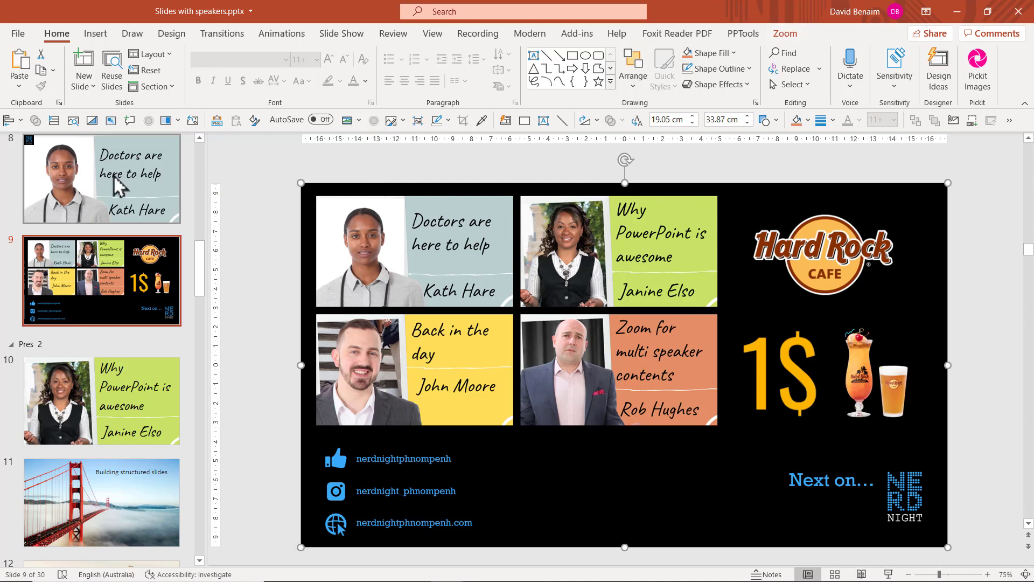
{"action": "left_click", "coordinate": [108, 202]}
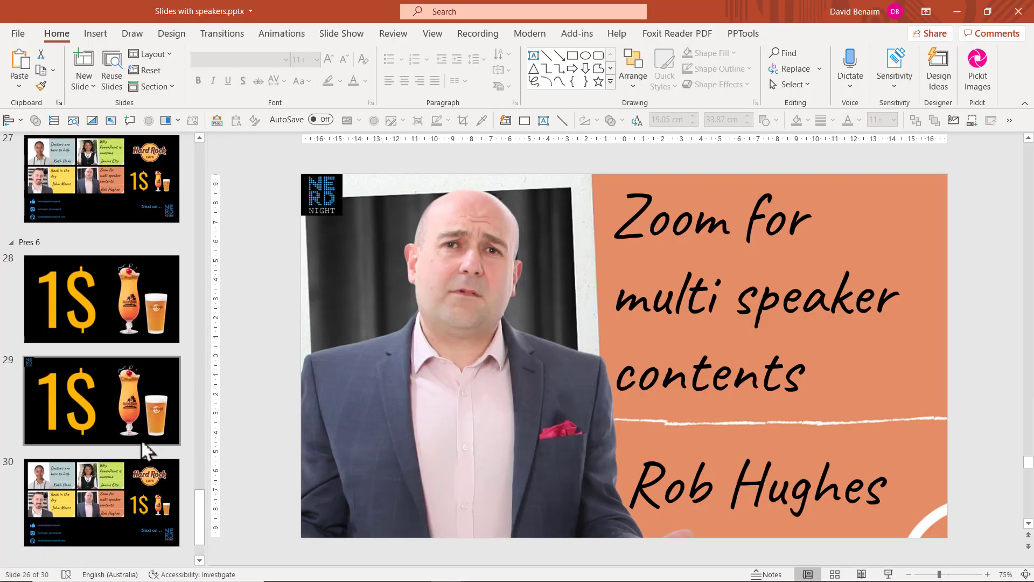
Select slides 28 through 30 together, then go back to the slide 3 summary slide.
{"action": "left_click", "coordinate": [99, 278]}
{"action": "left_click", "coordinate": [91, 380]}
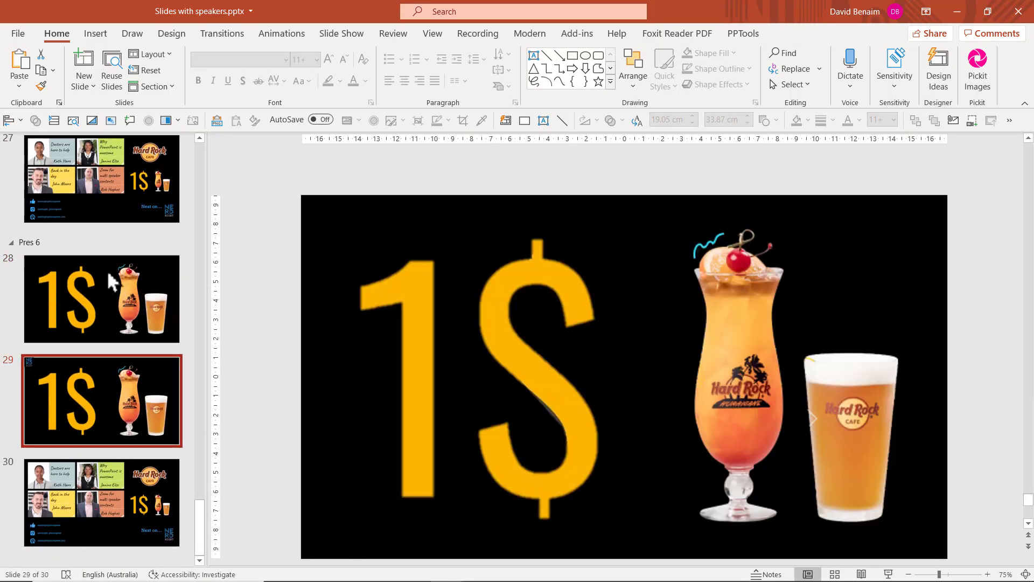
{"action": "left_click", "coordinate": [29, 243]}
{"action": "scroll", "coordinate": [28, 245], "scroll_direction": "up", "scroll_amount": 20}
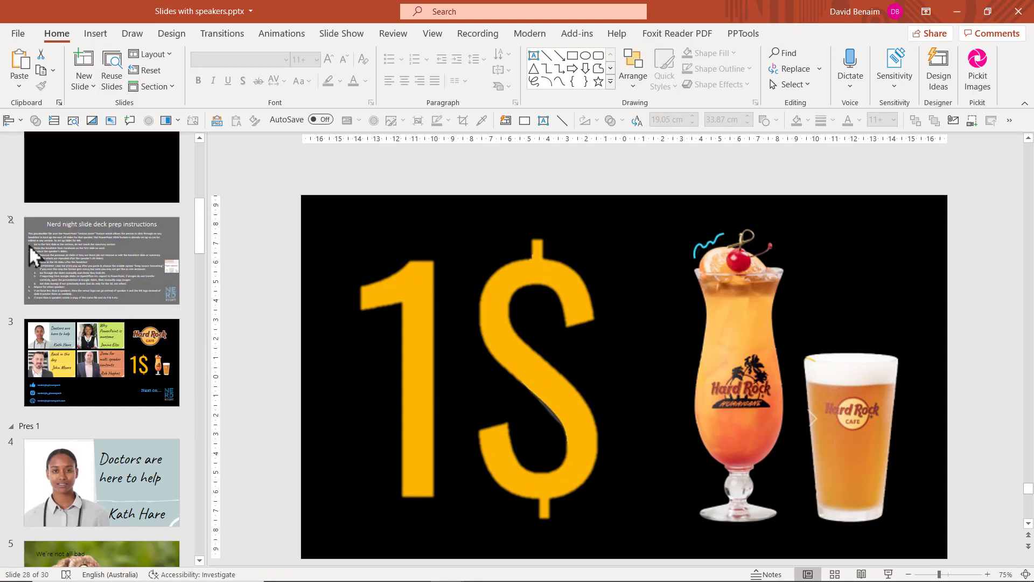
{"action": "left_click", "coordinate": [122, 411]}
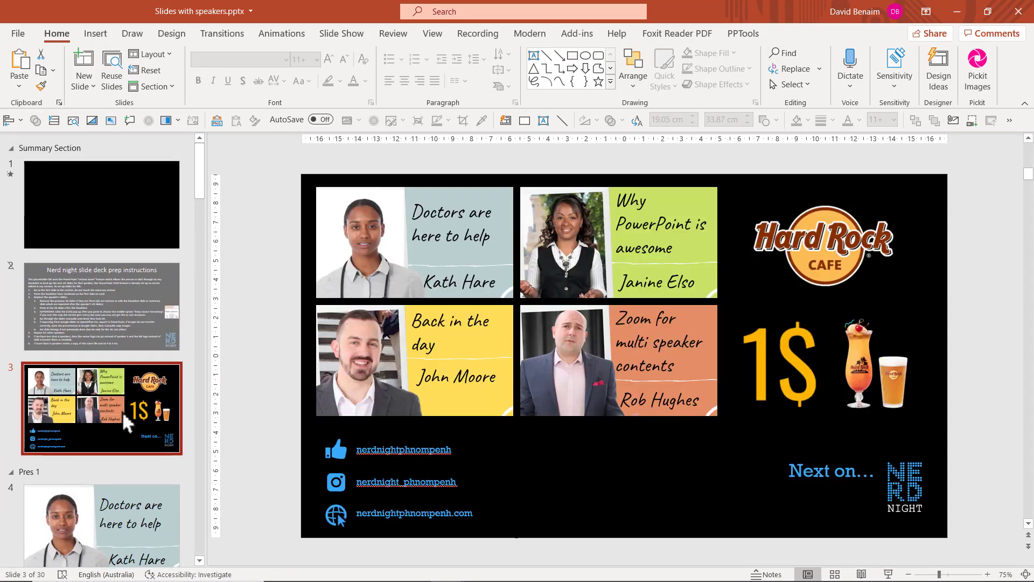